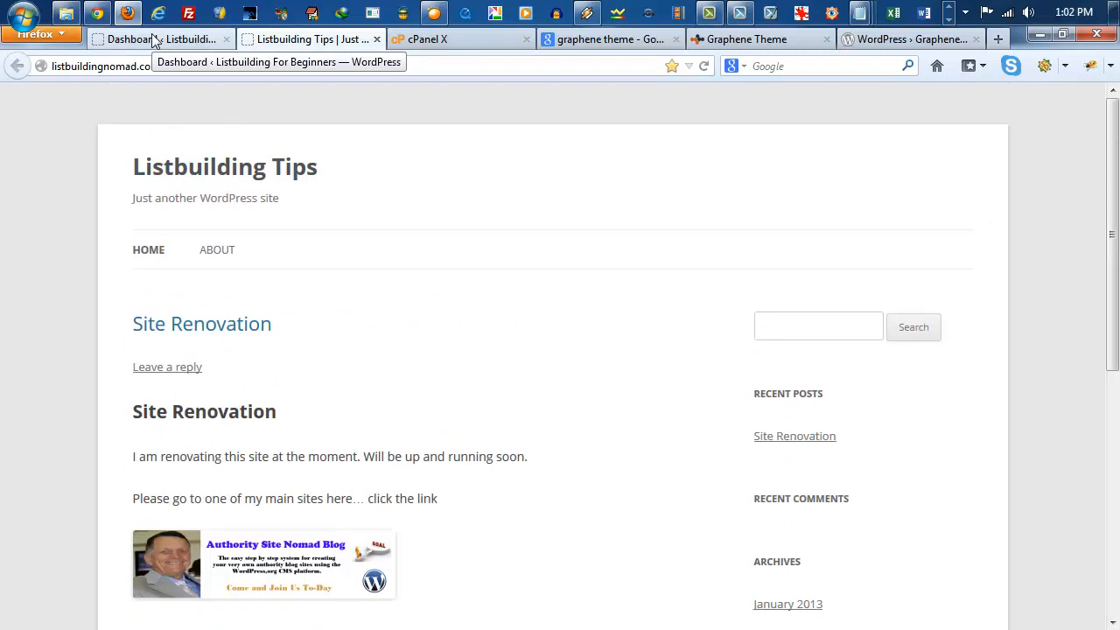
Step: Switch to the XMind foundation map and expand the Appearance/Themes etc., Themes and Free branches to examine the free themes, returning to the WordPress dashboard
click(154, 41)
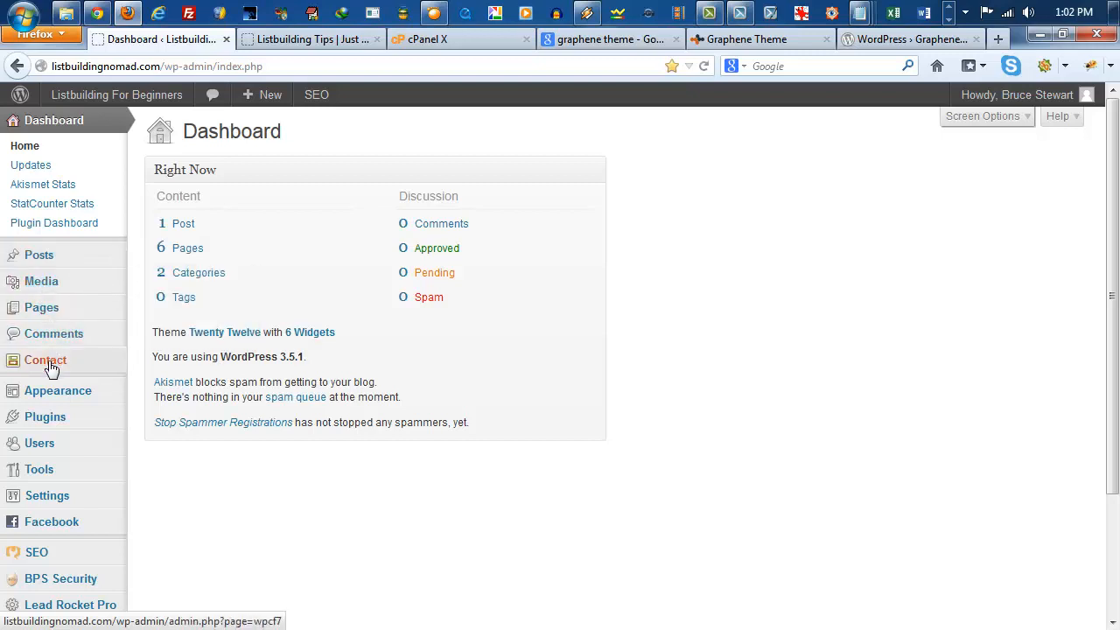
click(950, 19)
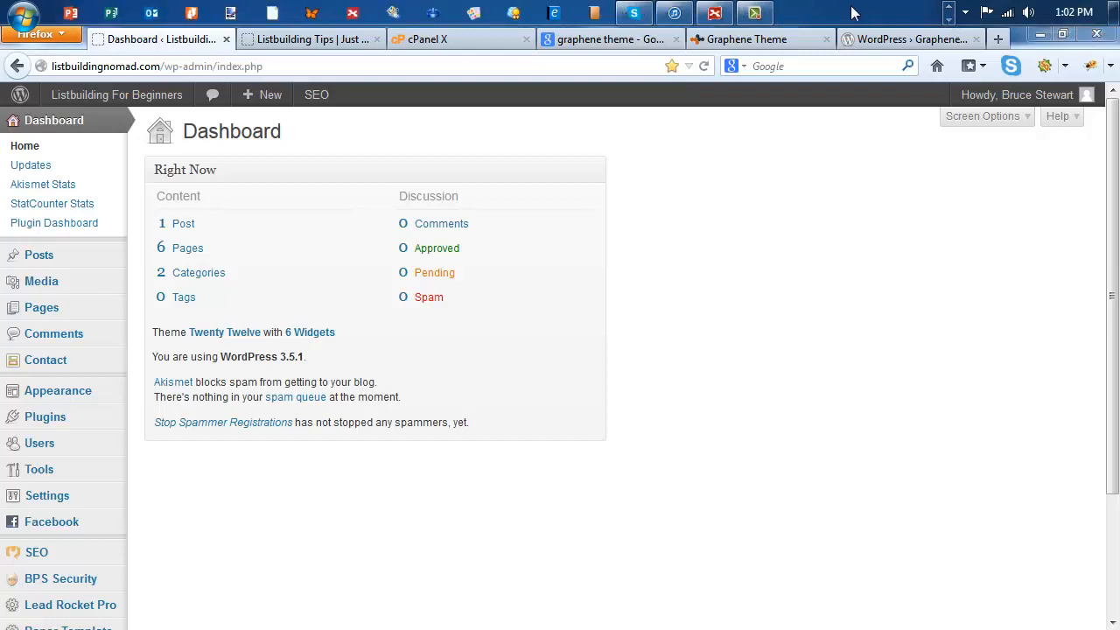
click(716, 13)
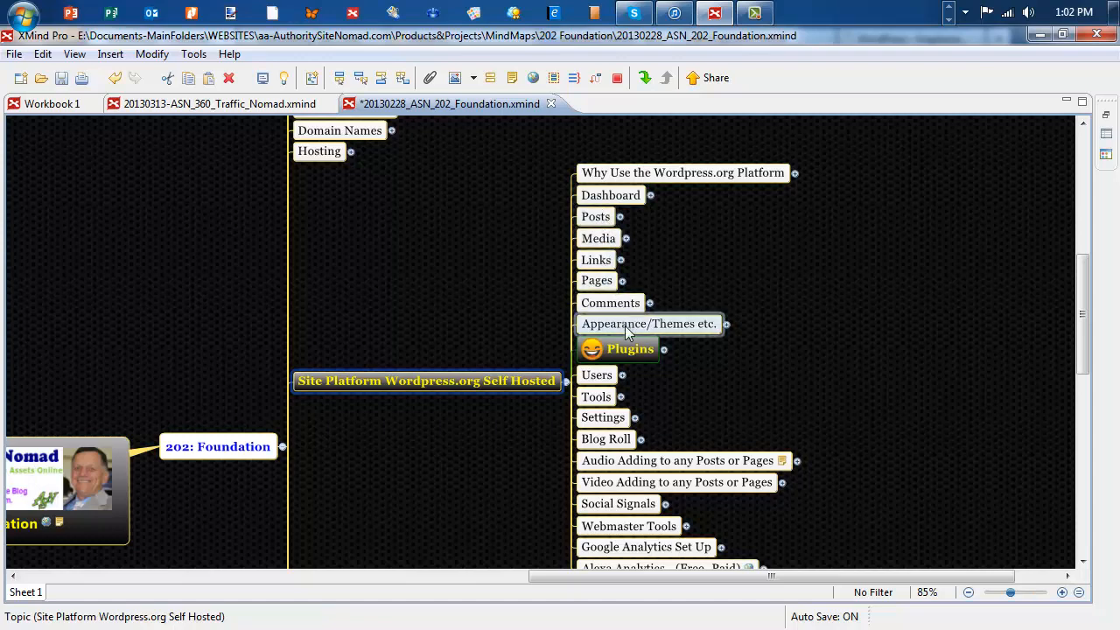
click(725, 324)
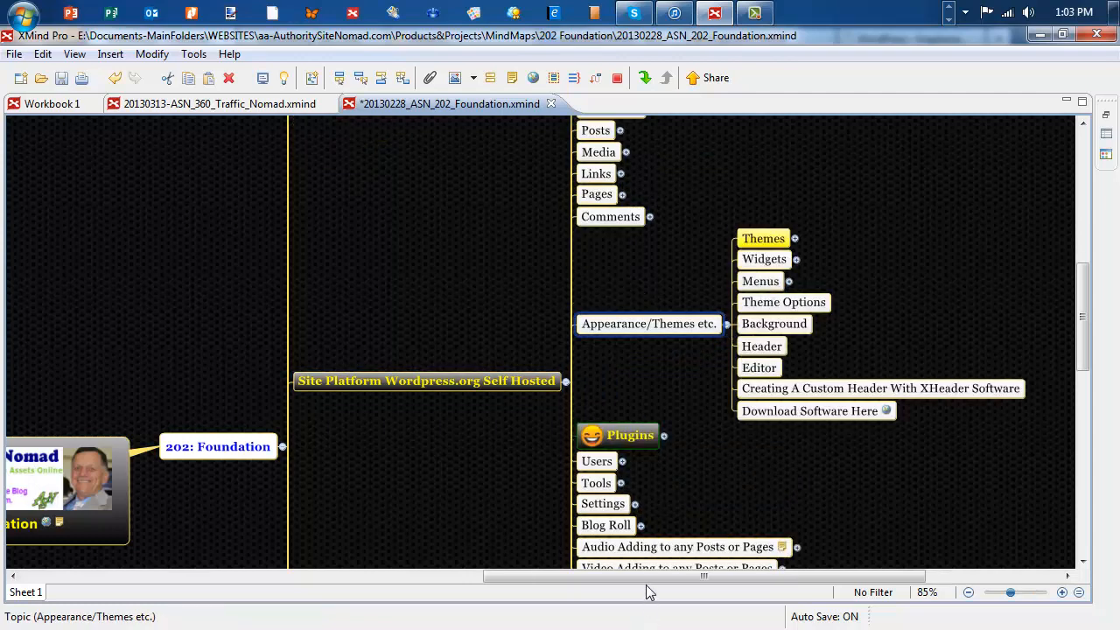
drag(646, 579, 724, 579)
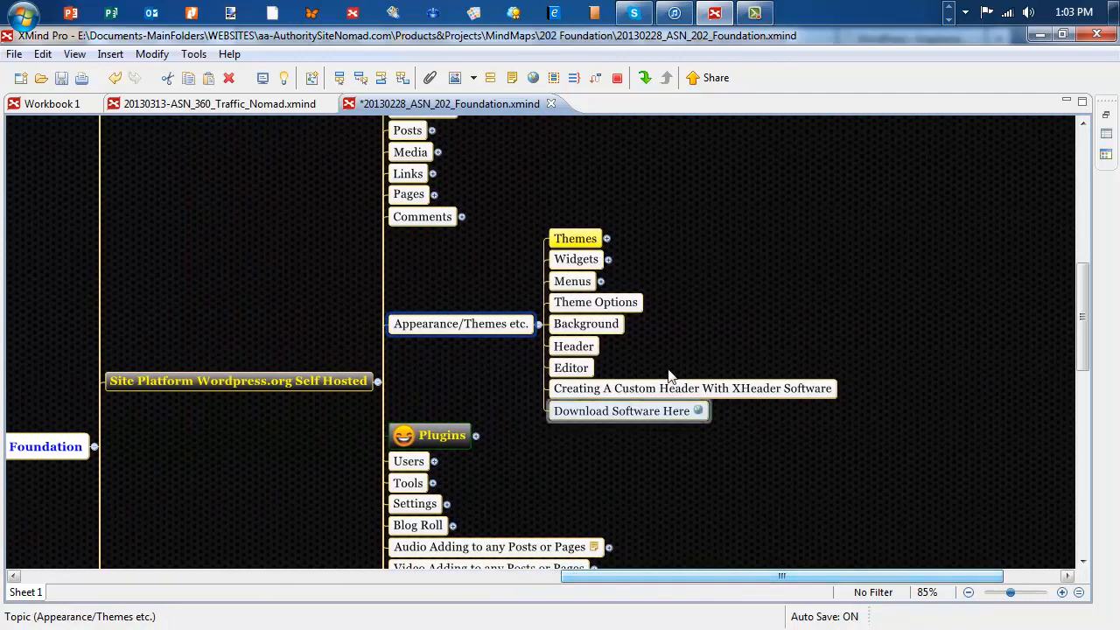
click(608, 239)
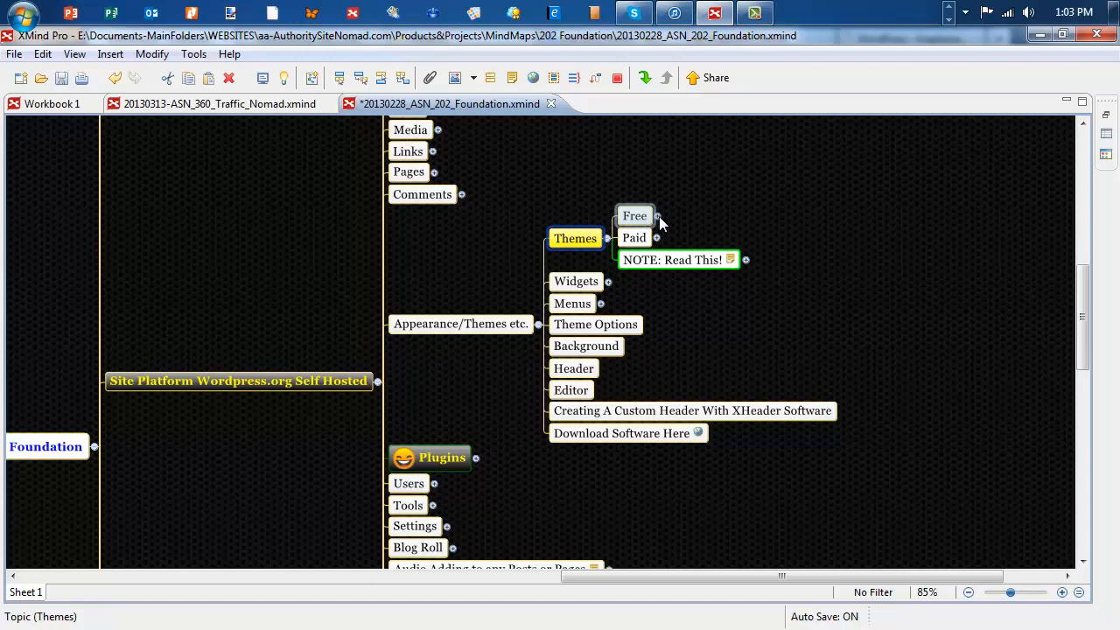
click(659, 216)
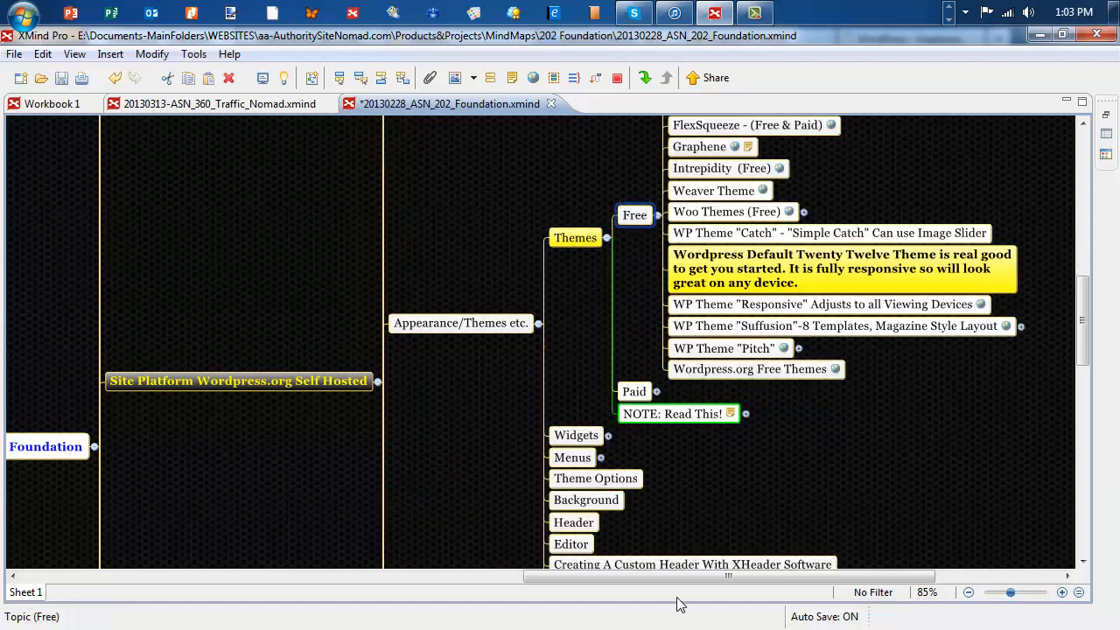
drag(674, 576, 710, 577)
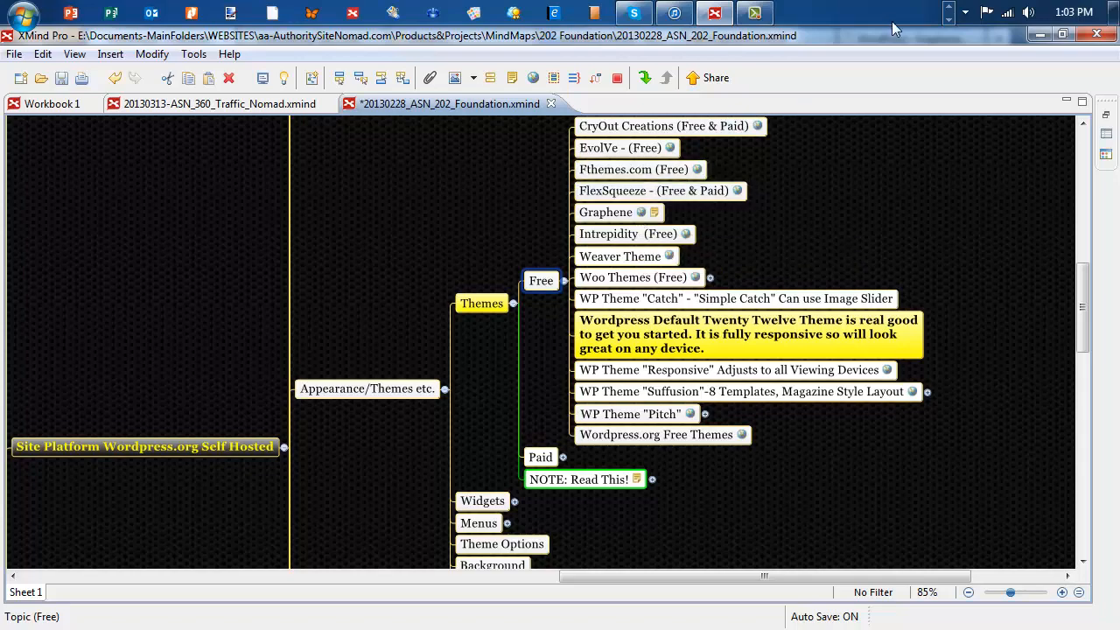
drag(886, 30, 1119, 35)
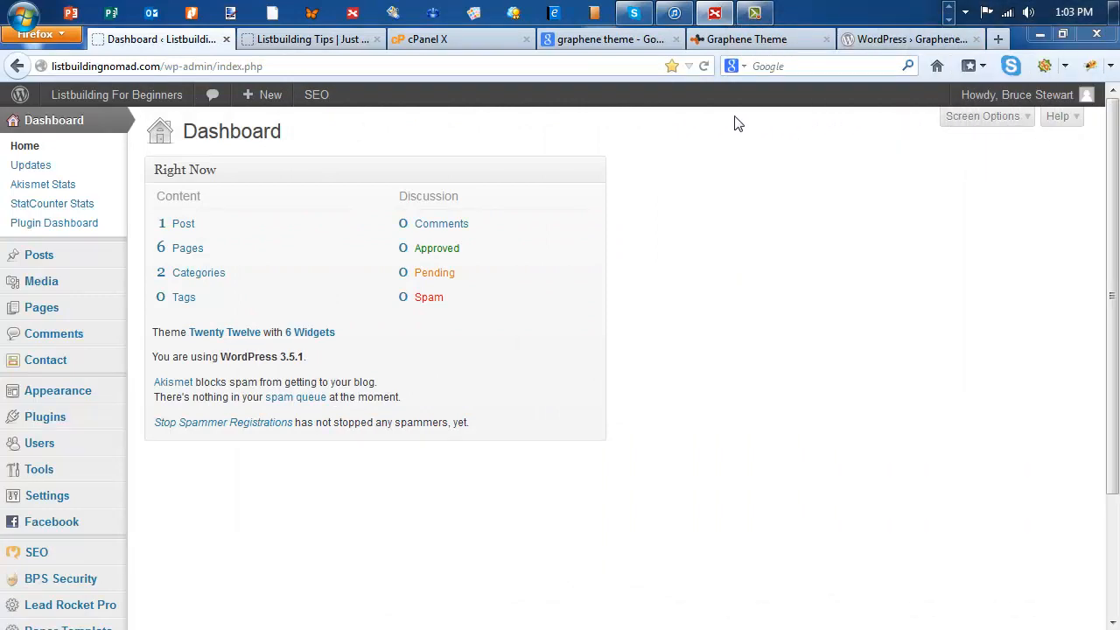
Step: Open the site's theme management page to review the current and available themes
mouse_move(50, 259)
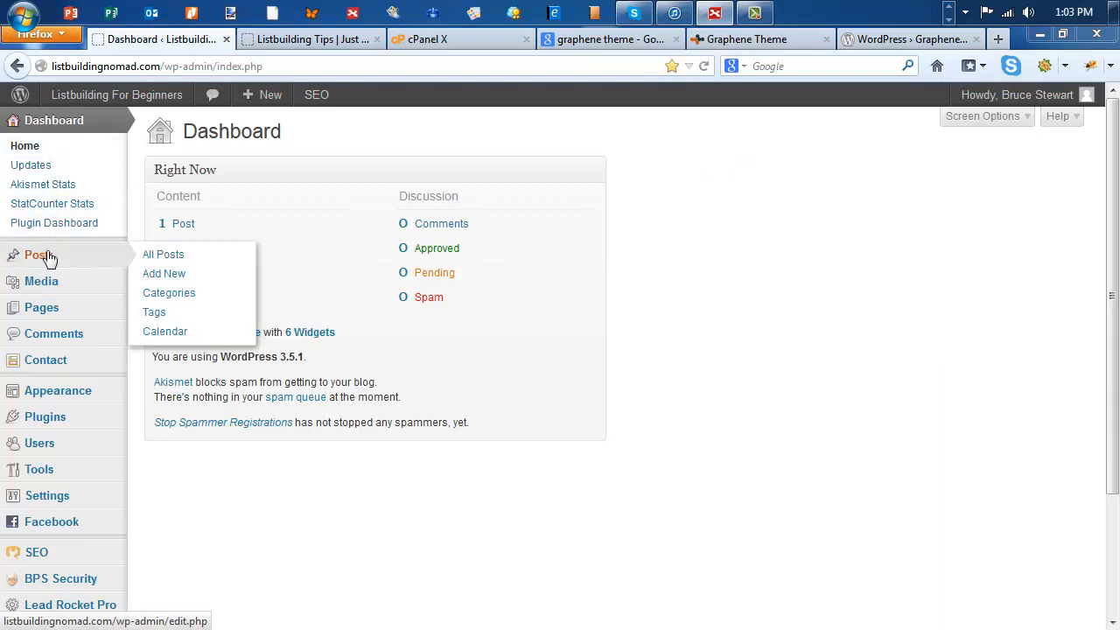
mouse_move(53, 389)
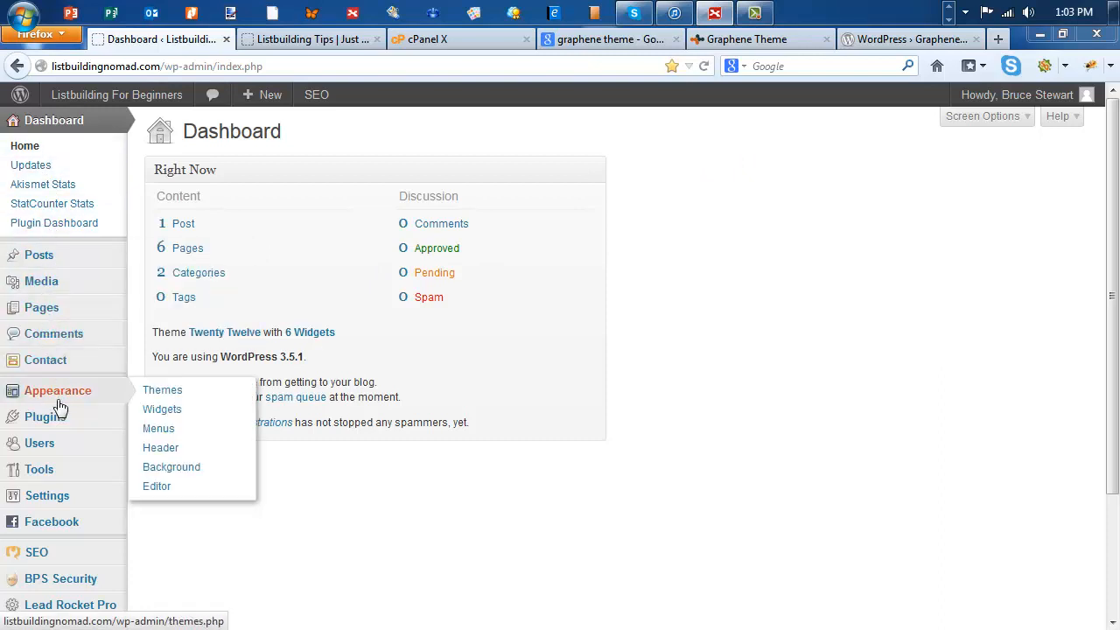
click(161, 394)
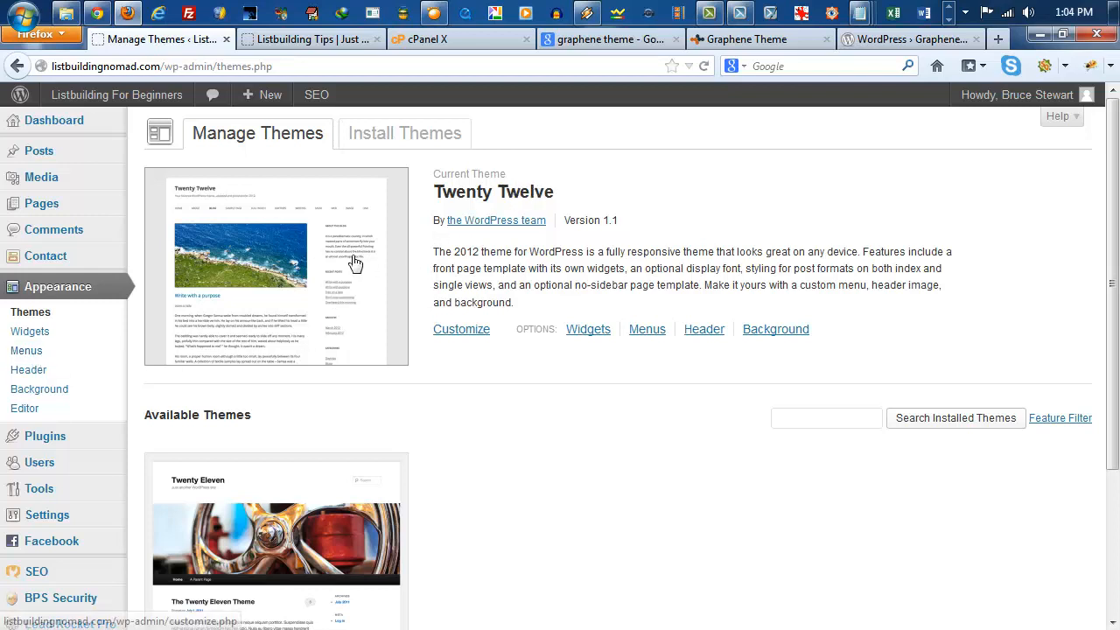
Step: Open the menu editor, re-enter Navbar as the menu name and save the menu
click(28, 354)
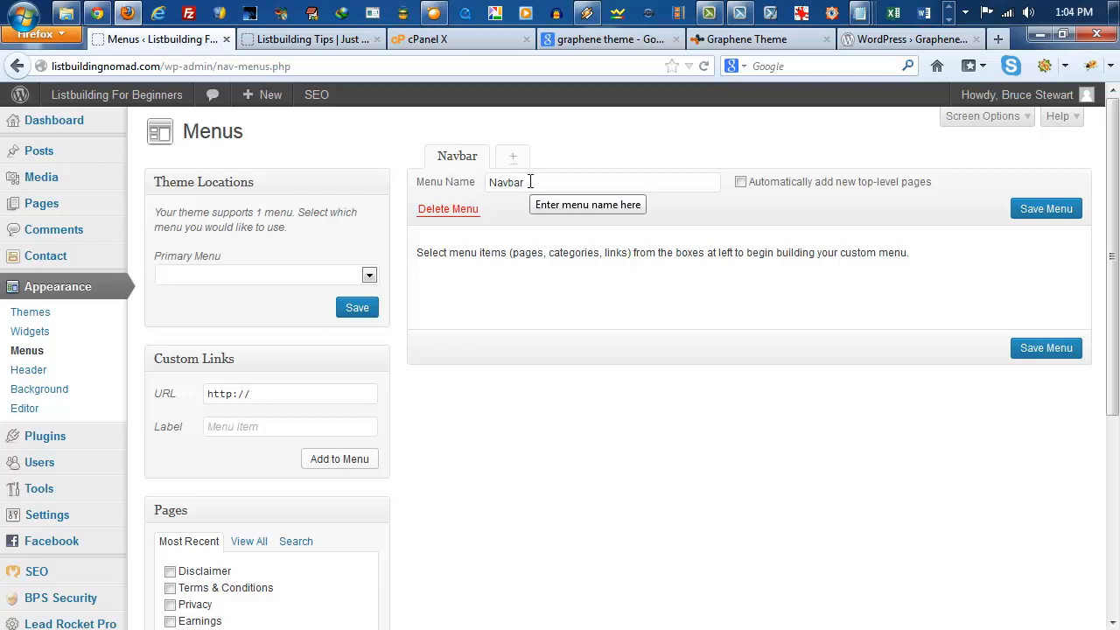
drag(531, 182, 488, 187)
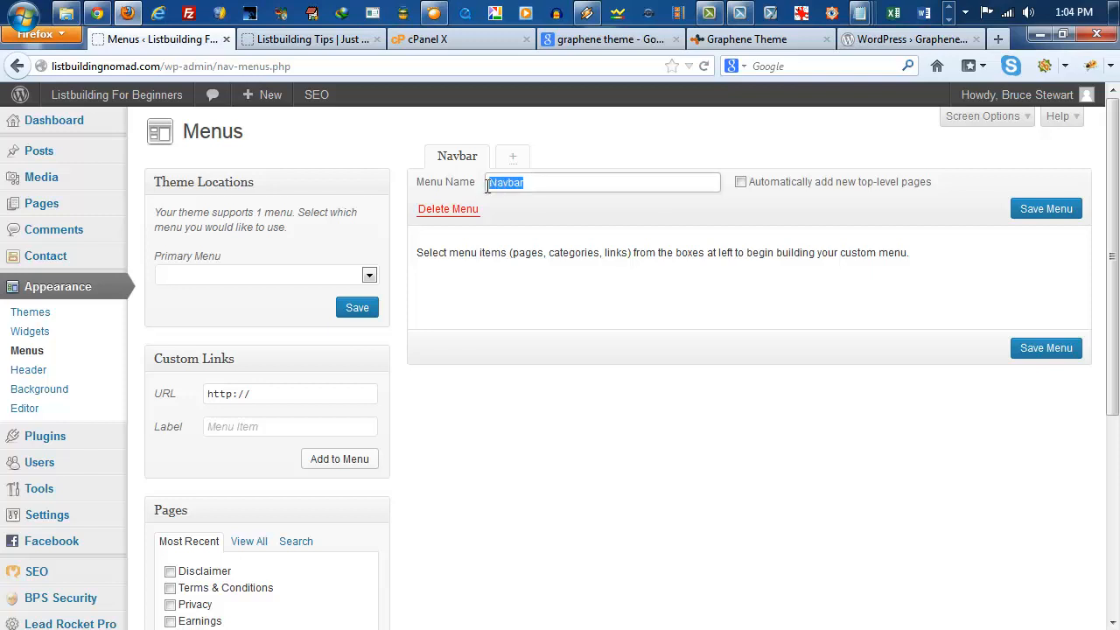
key(BackSpace)
click(1026, 210)
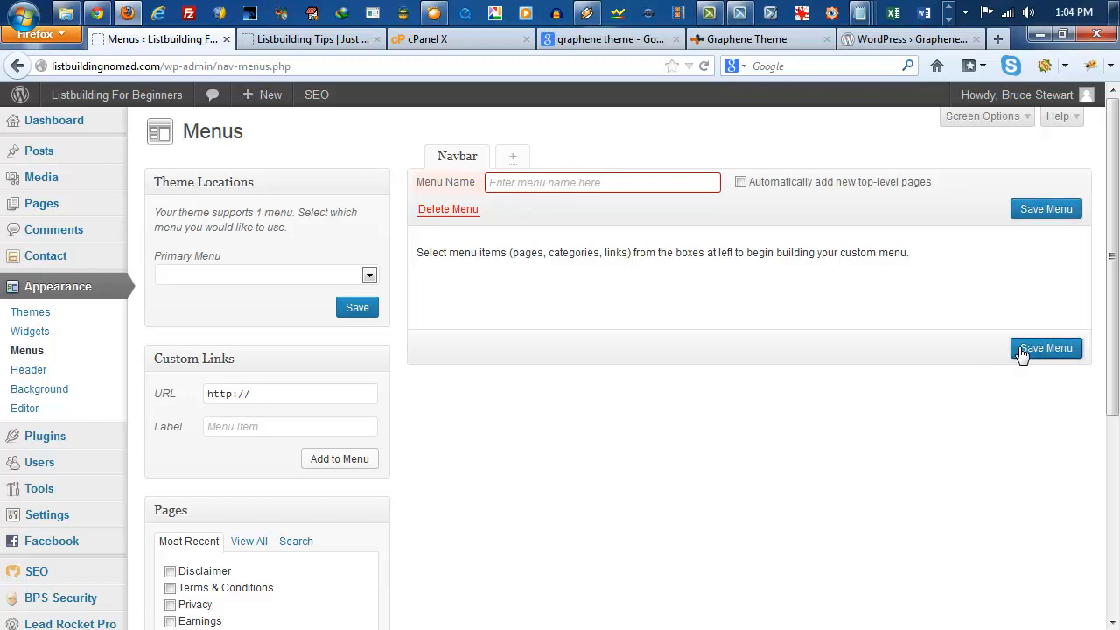
click(537, 185)
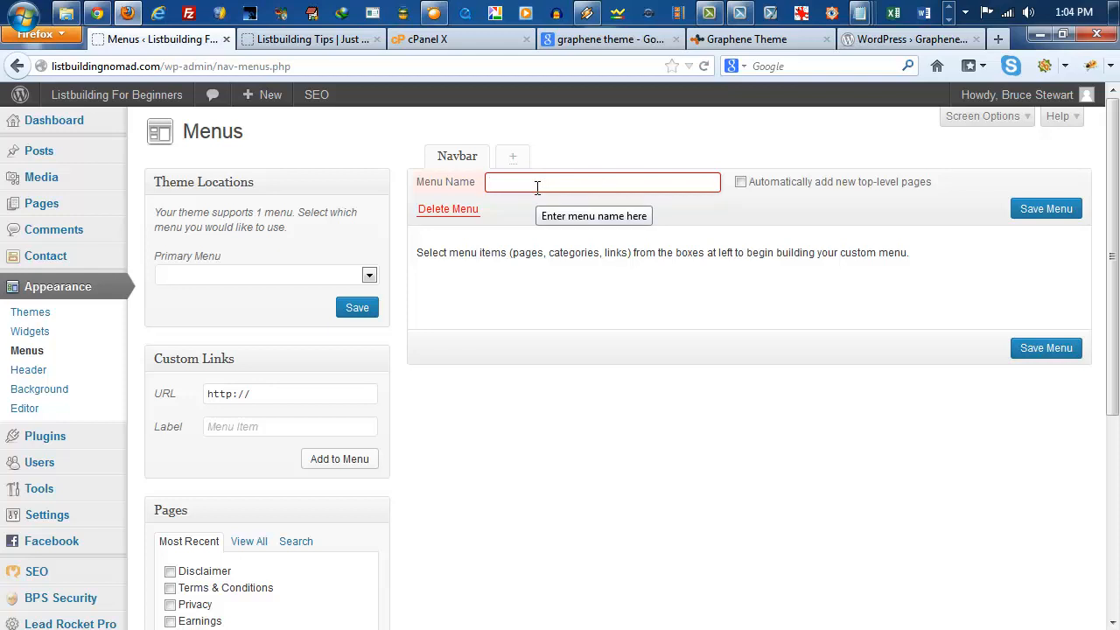
text(n)
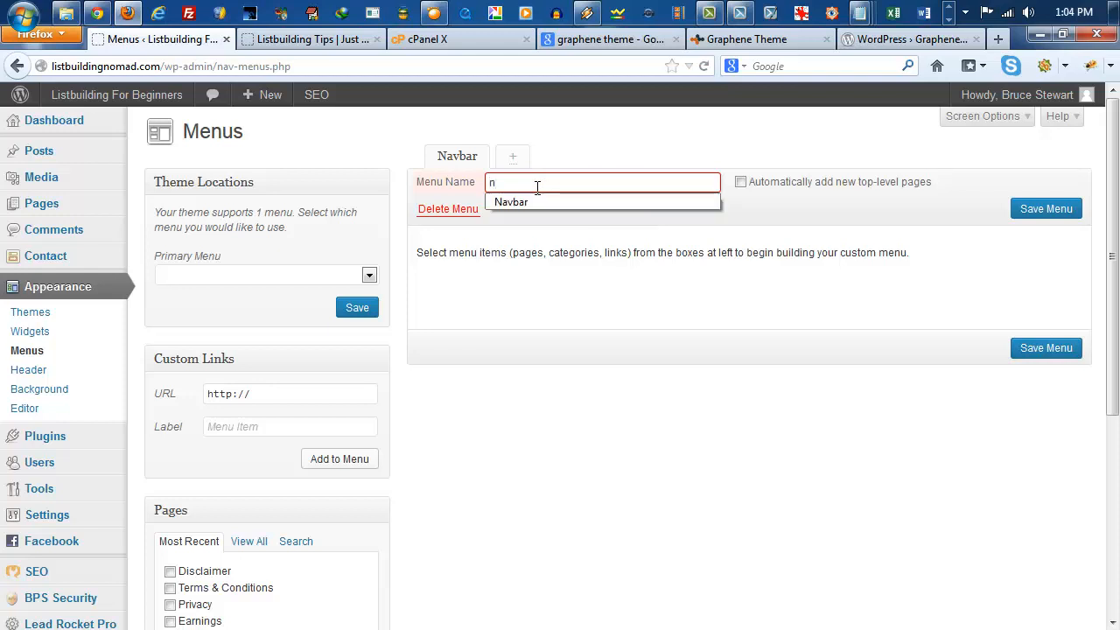
click(525, 203)
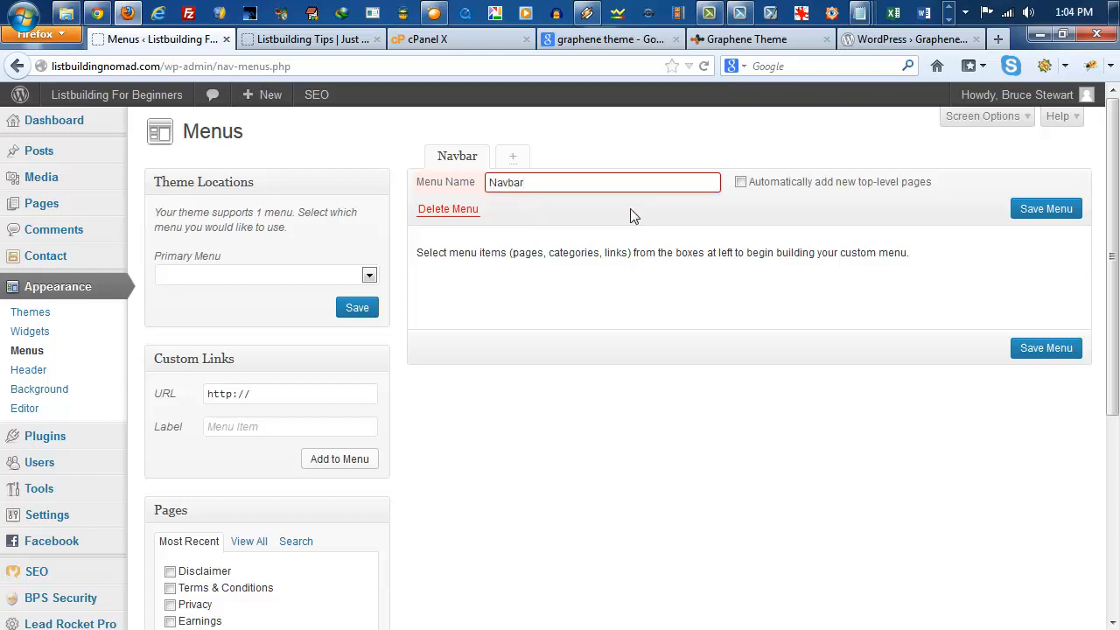
click(1046, 209)
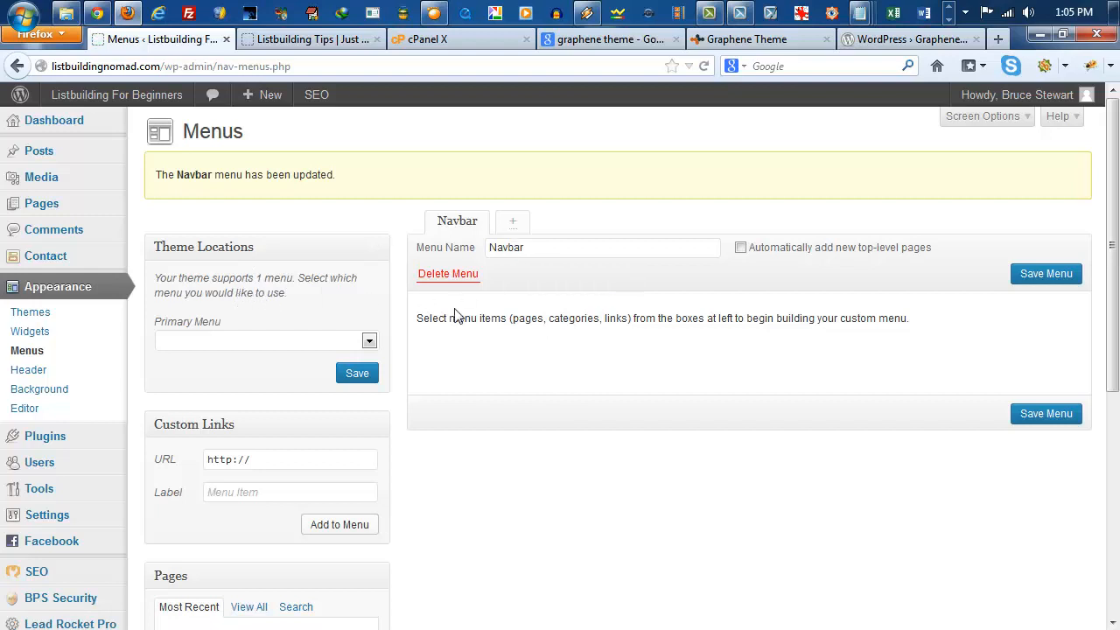
Step: Assign Navbar as the theme's primary menu and save the theme location
click(369, 340)
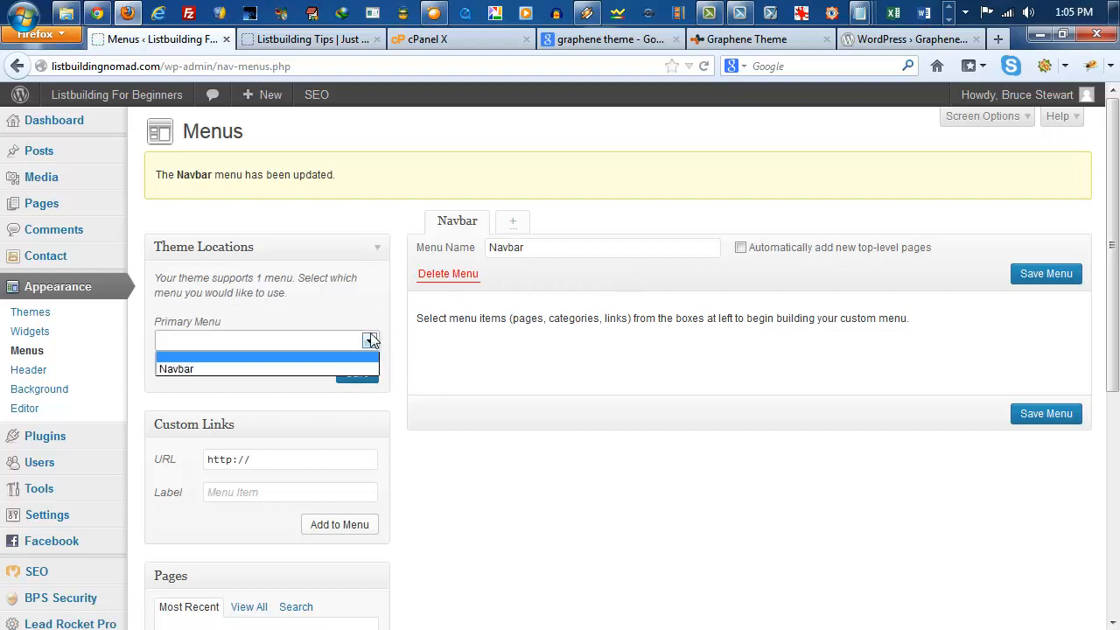
click(201, 369)
click(353, 374)
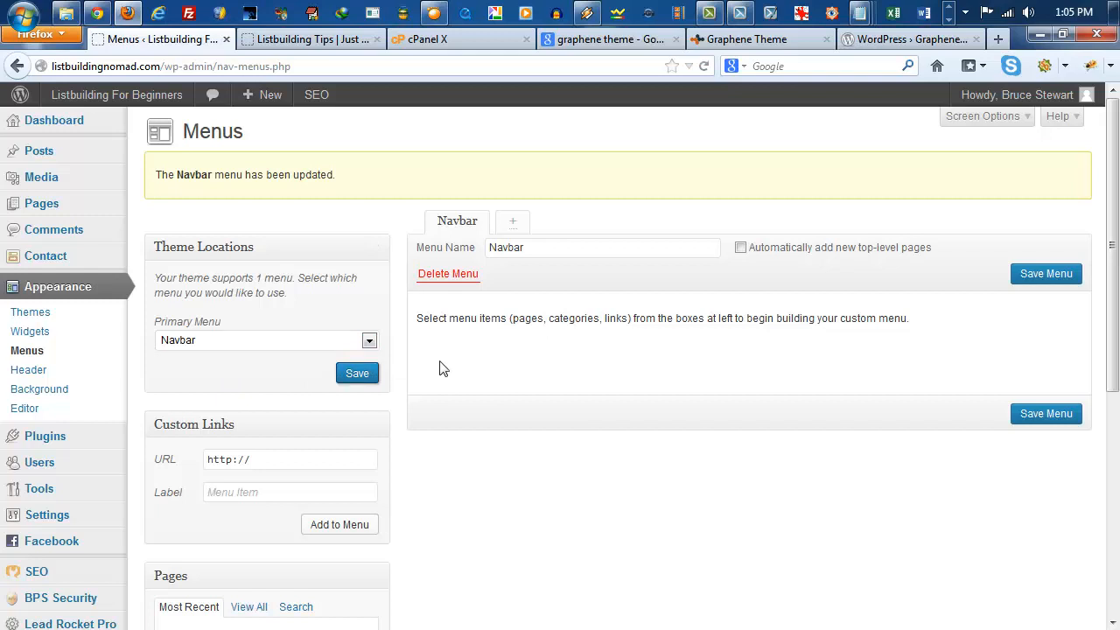
Step: Add the Privacy page to the Navbar menu and save the menu
scroll(445, 374, down, 4)
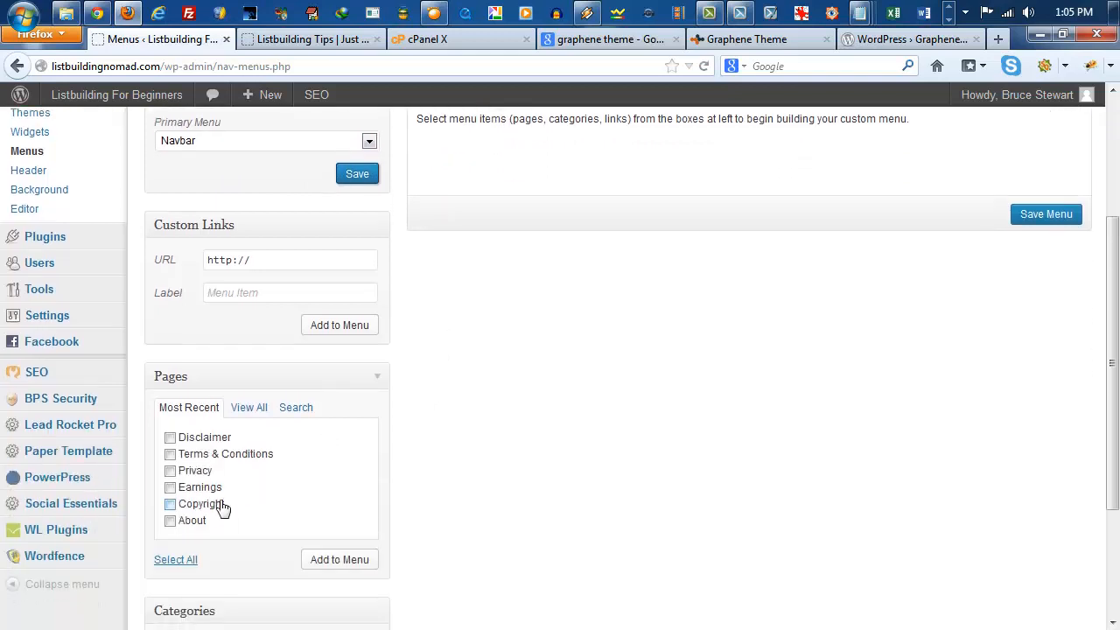
click(170, 473)
scroll(530, 381, up, 2)
scroll(530, 382, down, 3)
scroll(529, 381, down, 3)
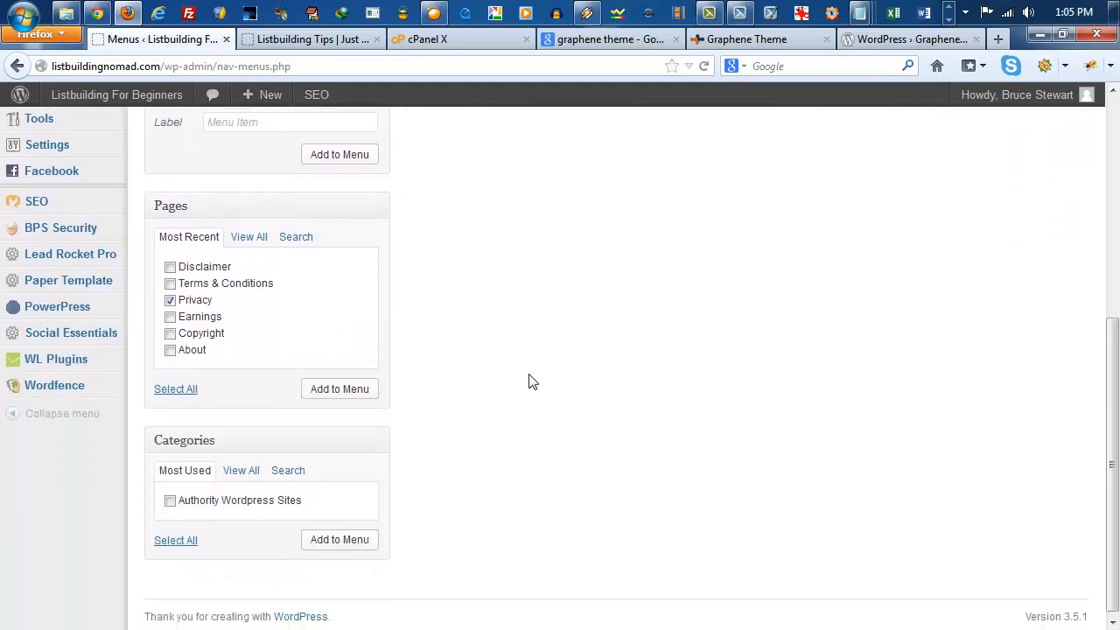
click(356, 390)
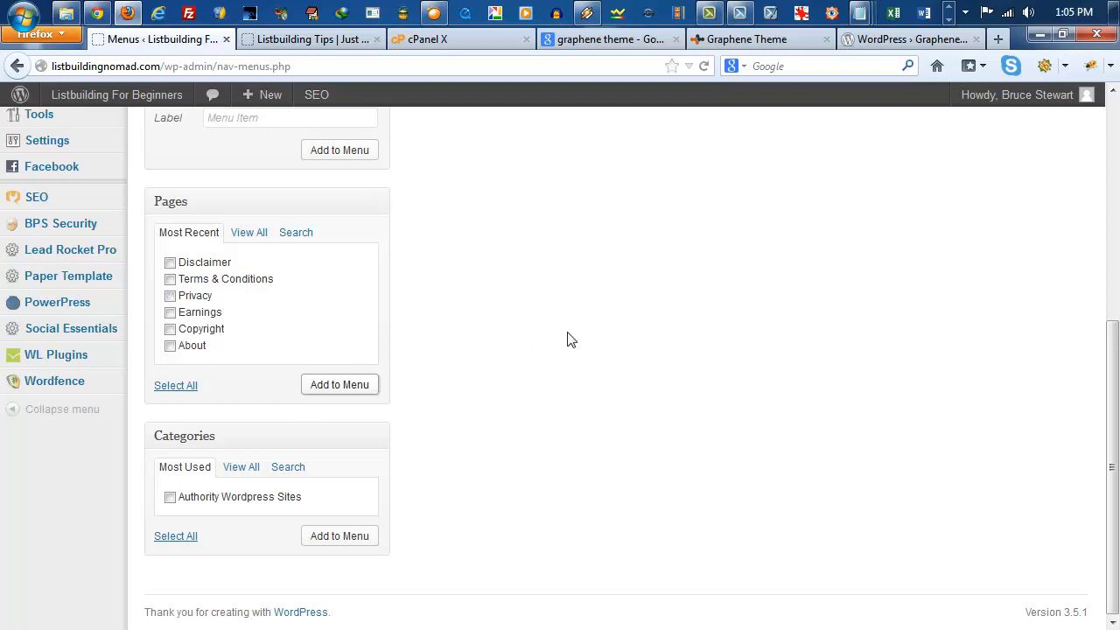
scroll(570, 338, up, 7)
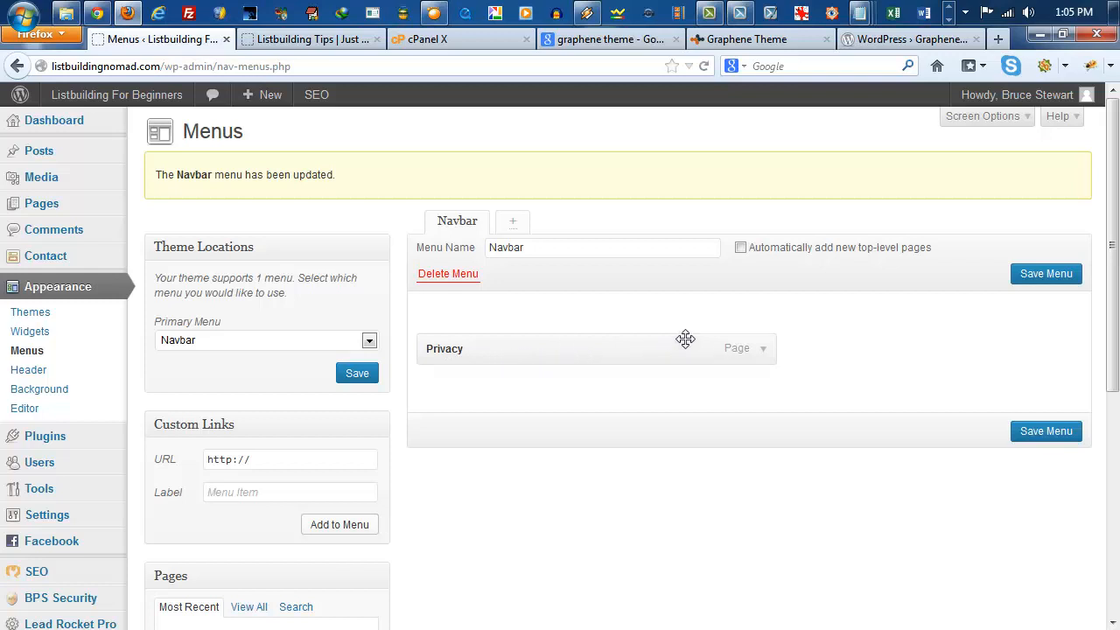
click(1040, 435)
Step: Reload the live site to check its navigation bar and return to the menu editor
click(308, 49)
key(F5)
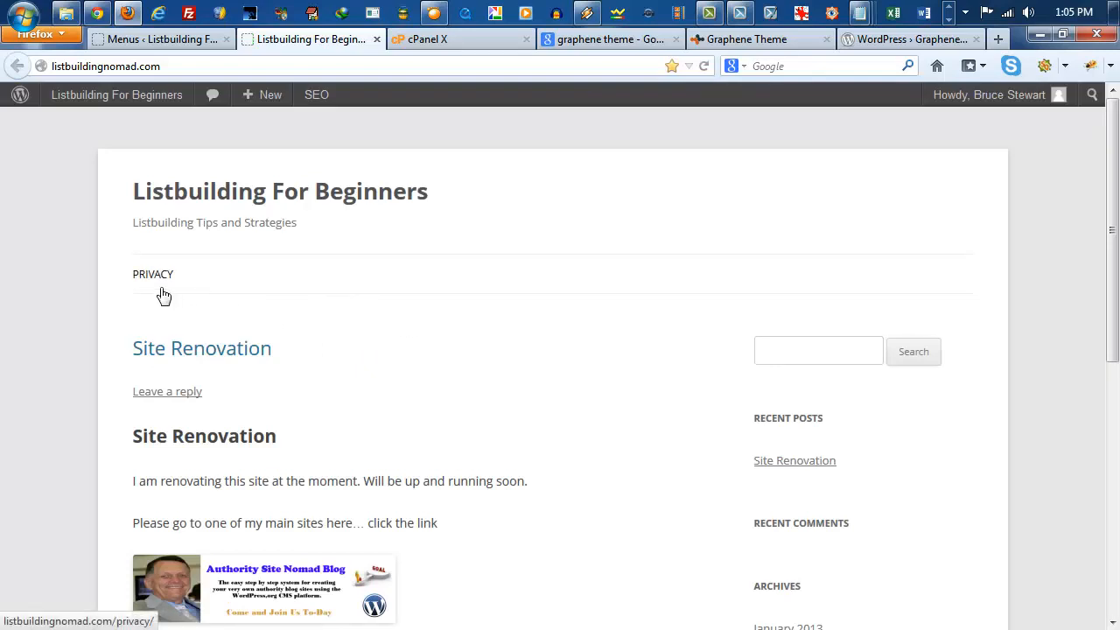
click(189, 42)
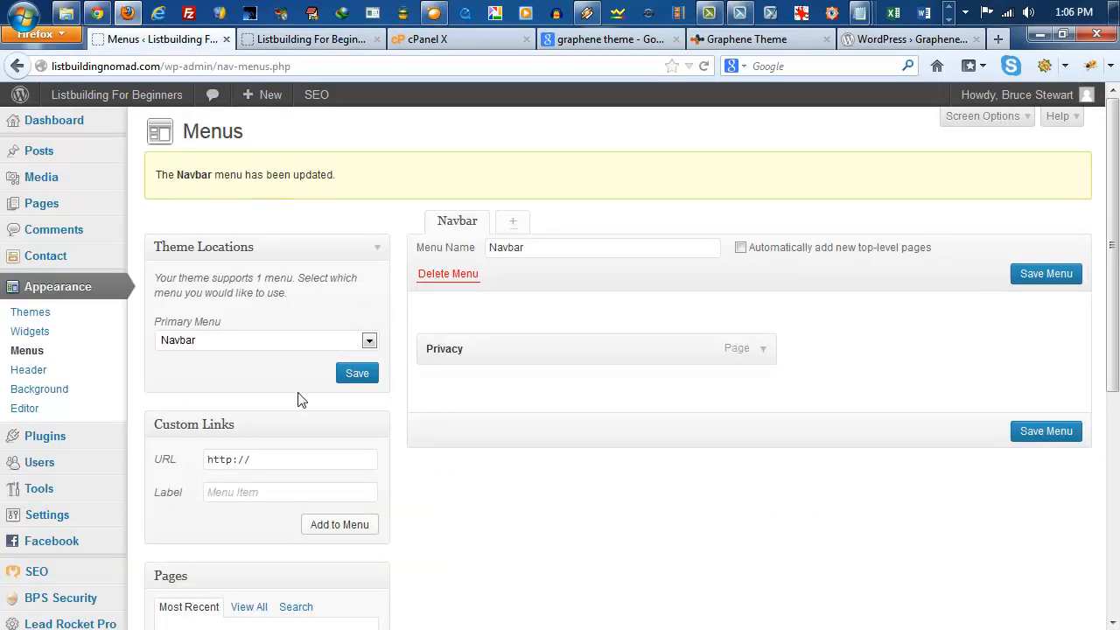
click(282, 457)
click(263, 490)
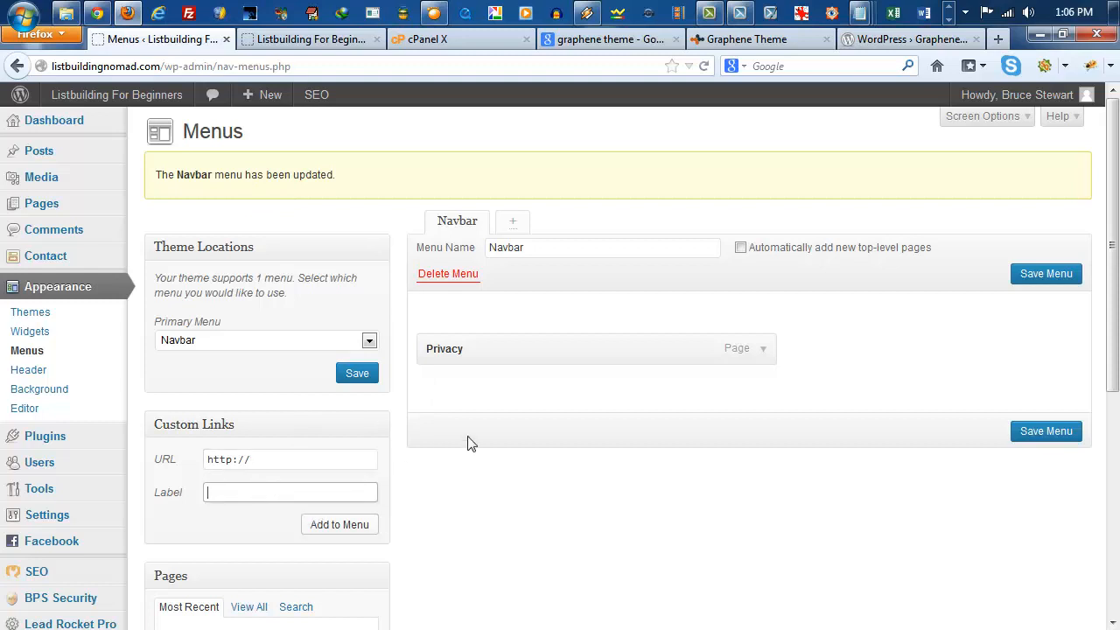
scroll(467, 443, down, 3)
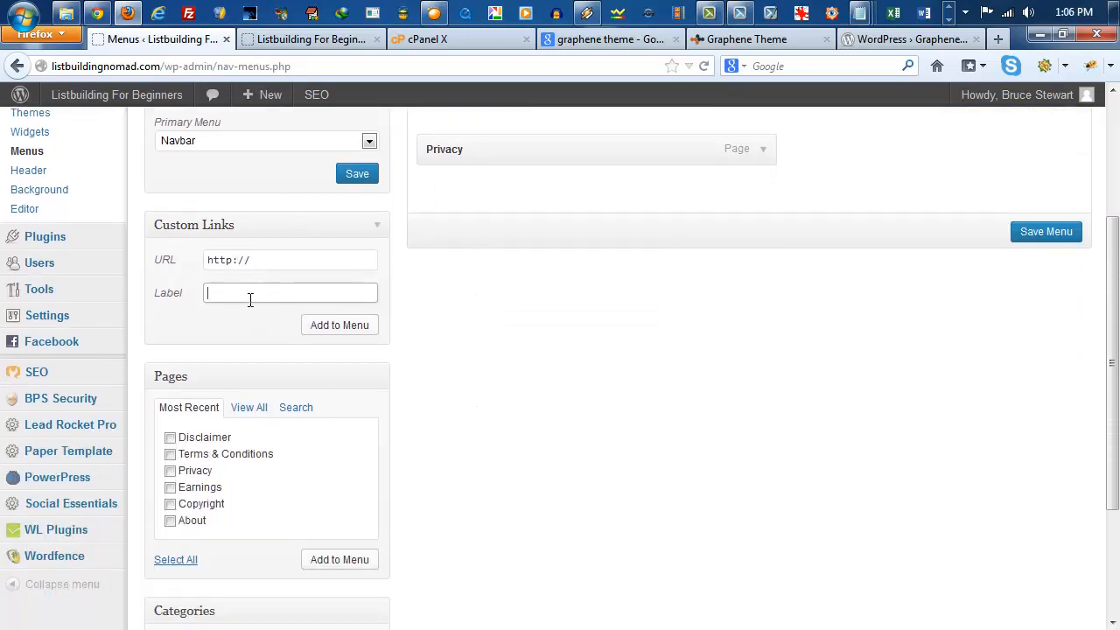
text(Home)
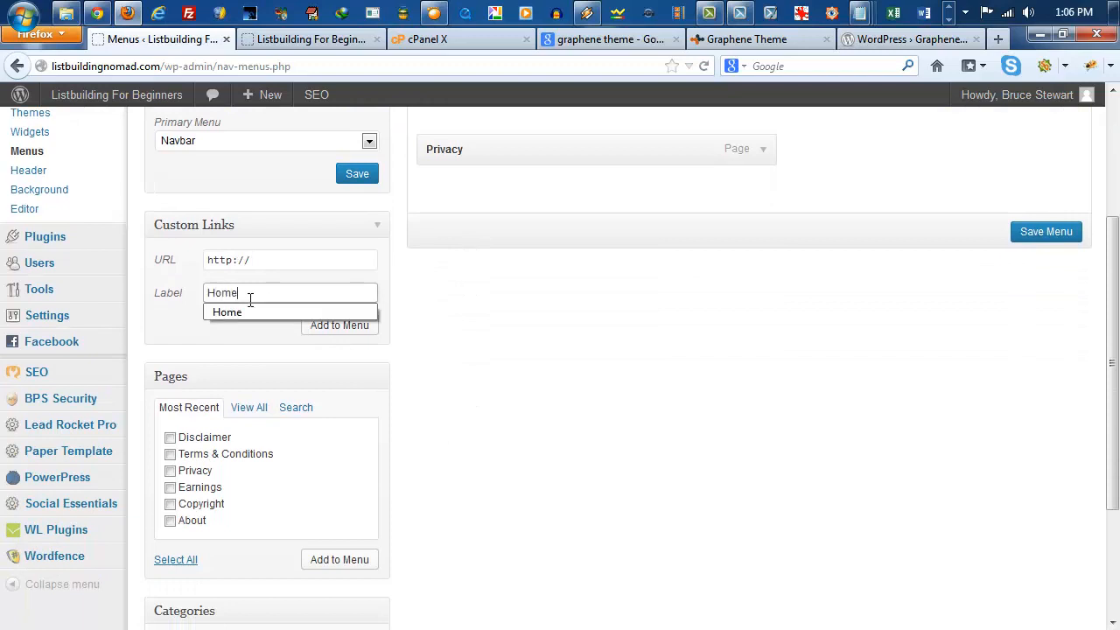
click(452, 370)
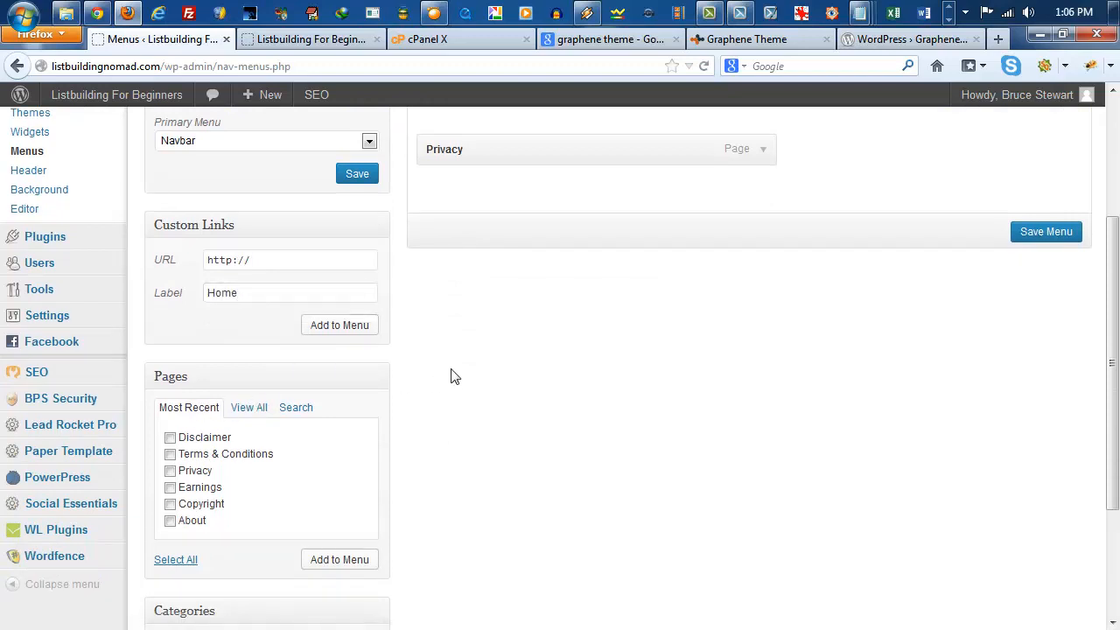
click(270, 269)
text(list)
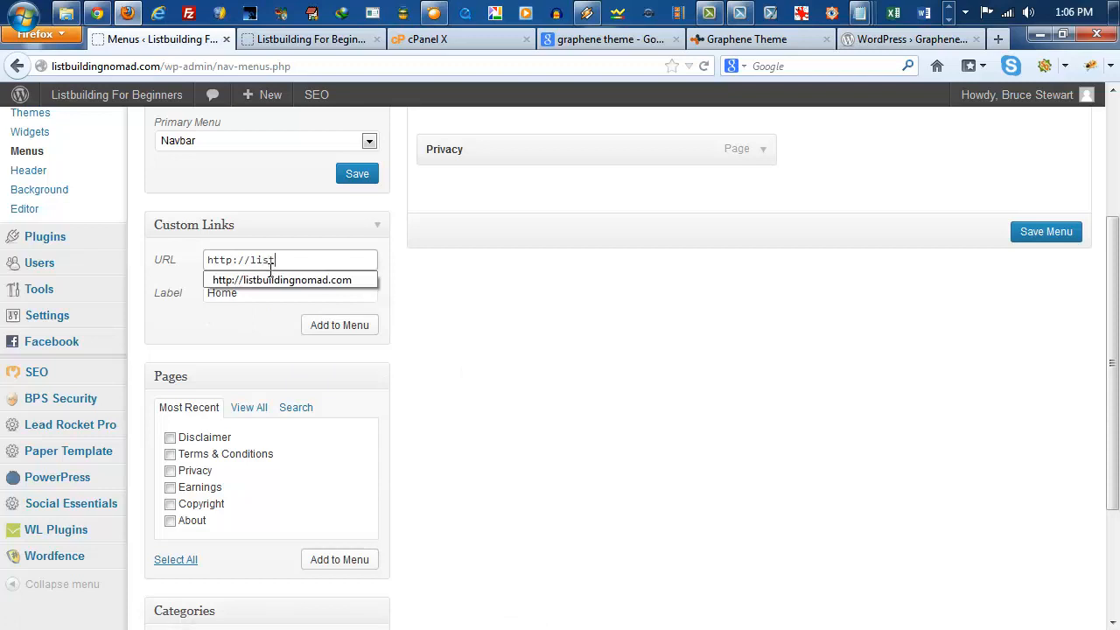
text(building)
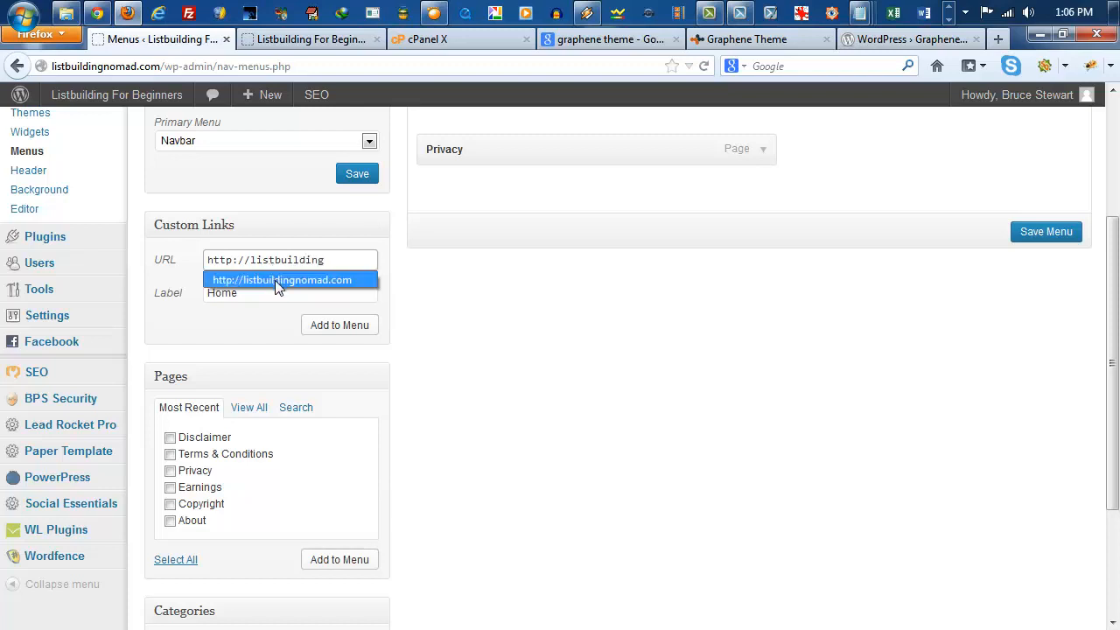
click(279, 281)
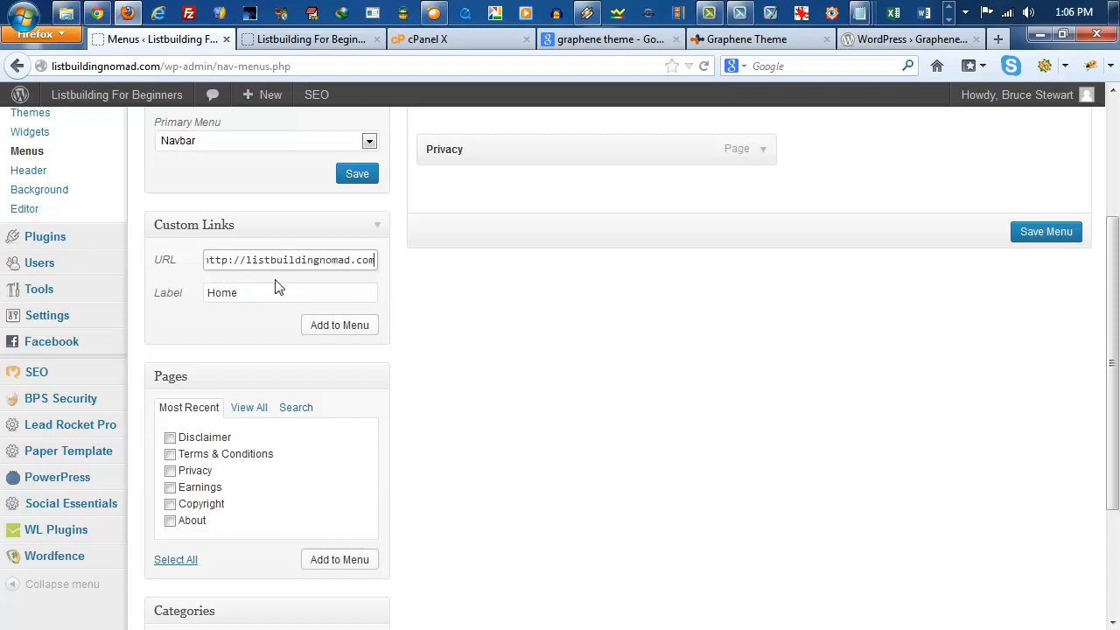
click(342, 325)
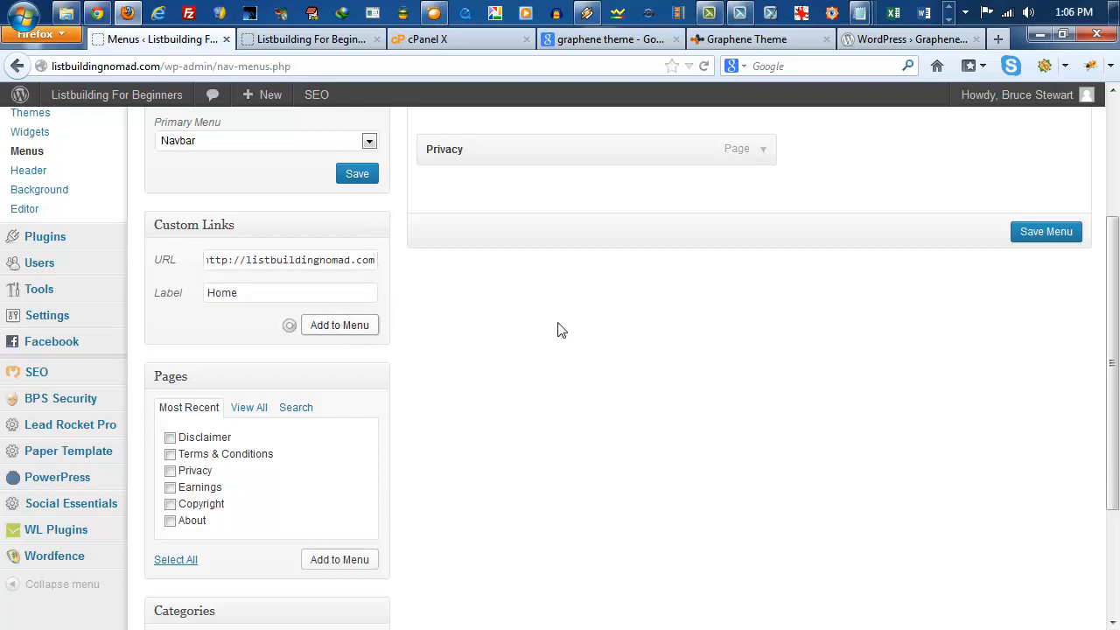
Step: Move the Home link above Privacy in the Navbar menu and save the menu
scroll(626, 352, up, 3)
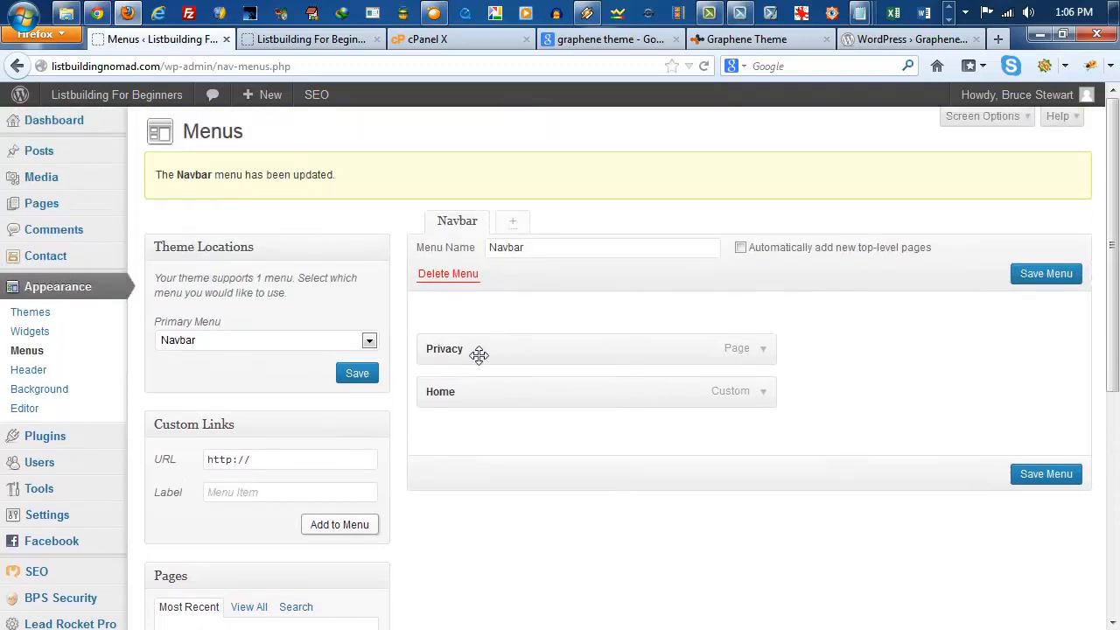
drag(498, 395, 507, 338)
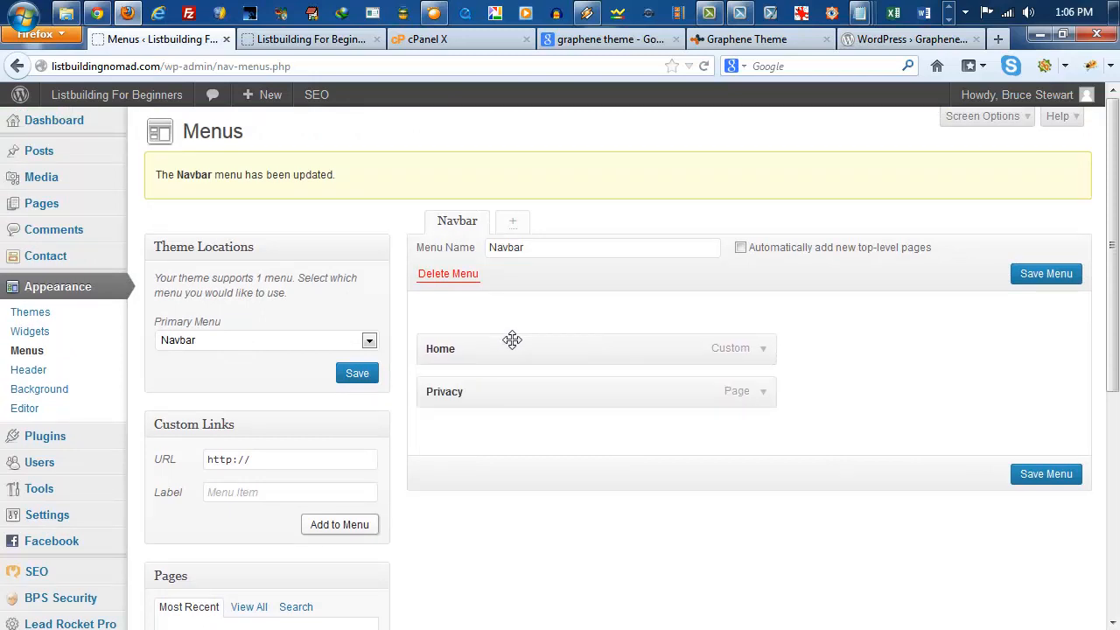
click(1031, 474)
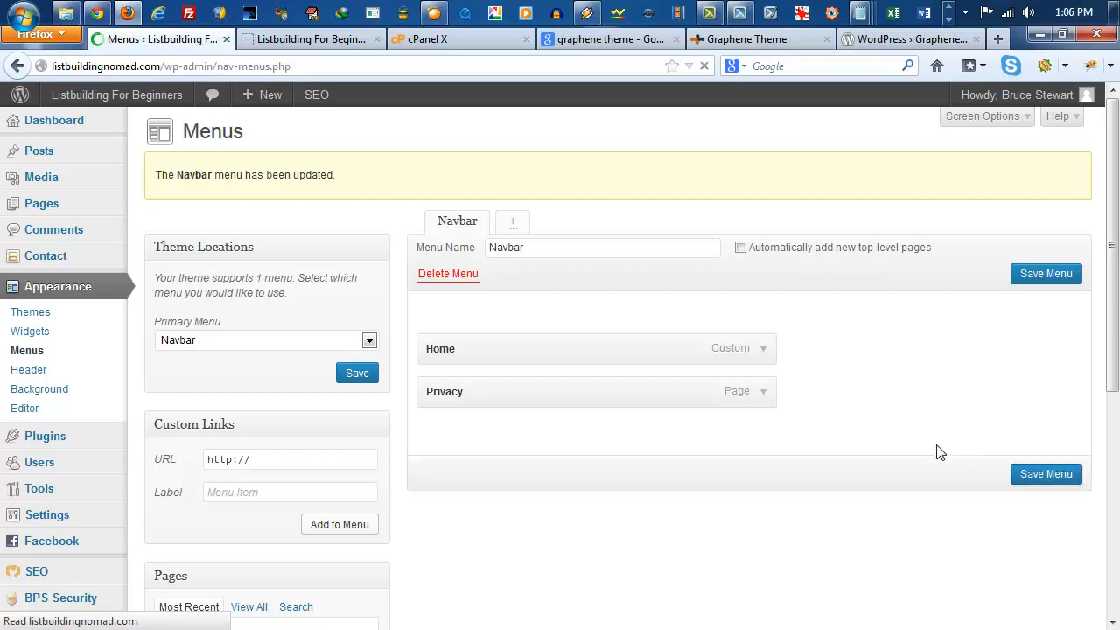
Step: Reload the live site to check its navigation bar, and open the Privacy link to look over its page
click(310, 42)
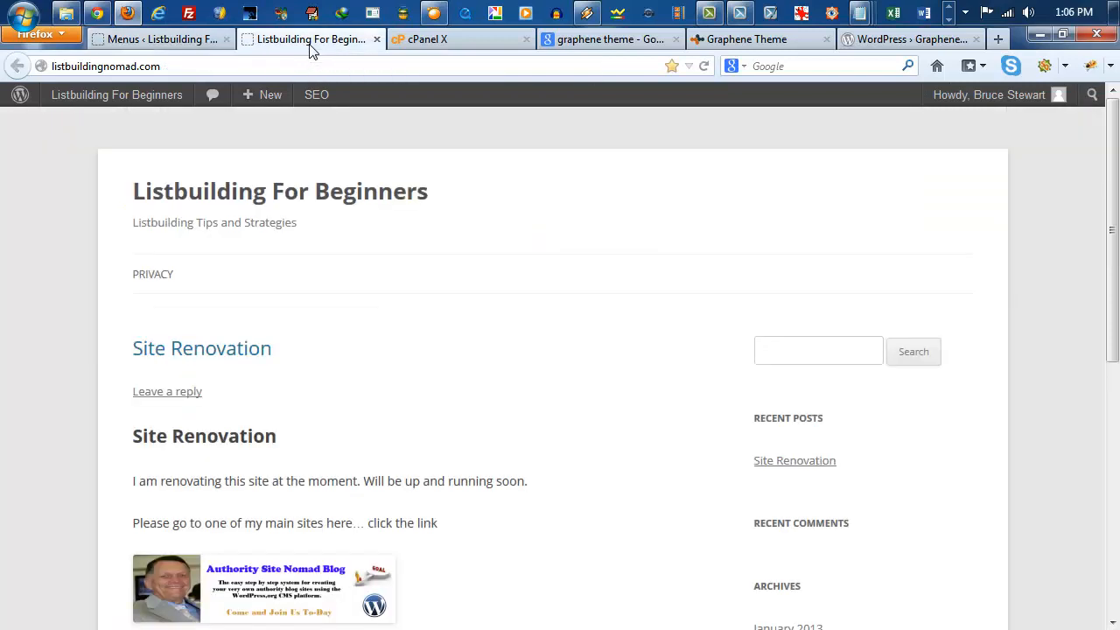
key(F5)
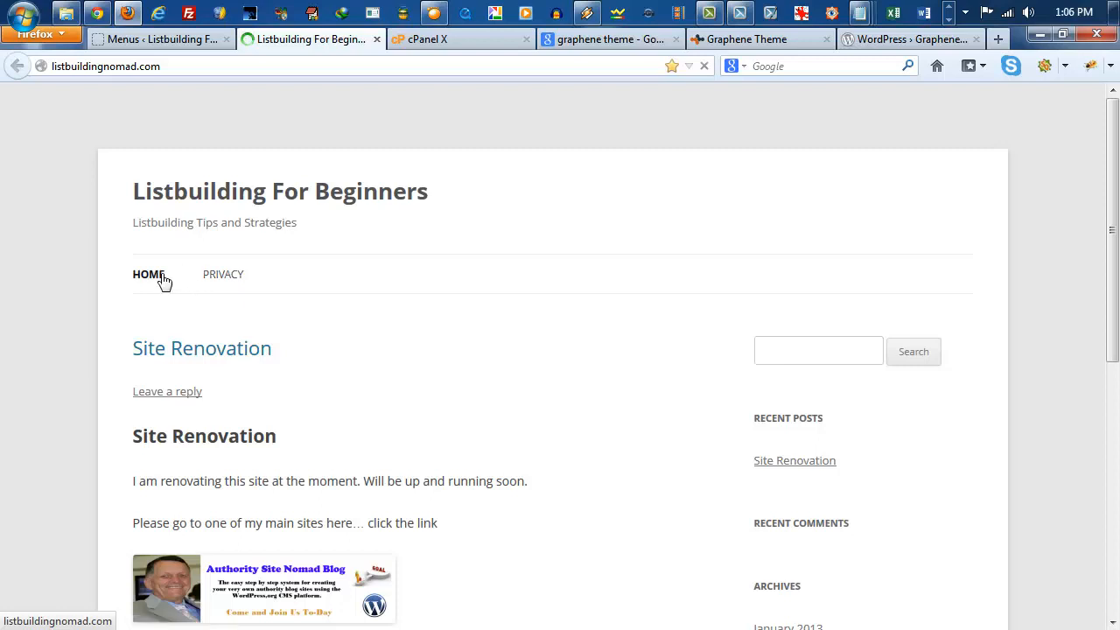
click(225, 285)
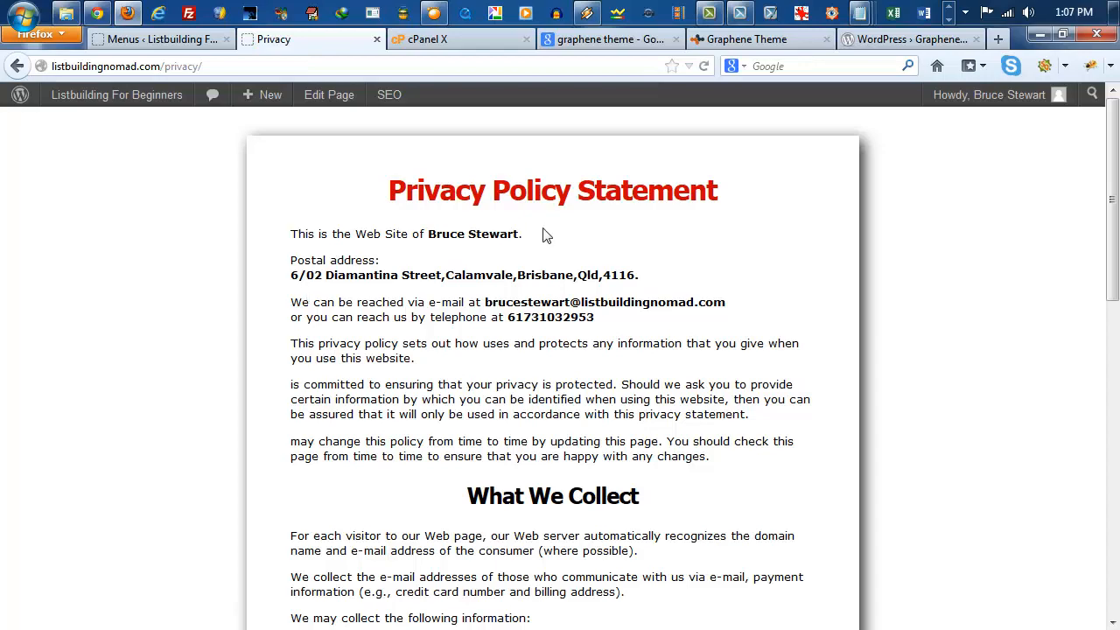
scroll(544, 232, down, 10)
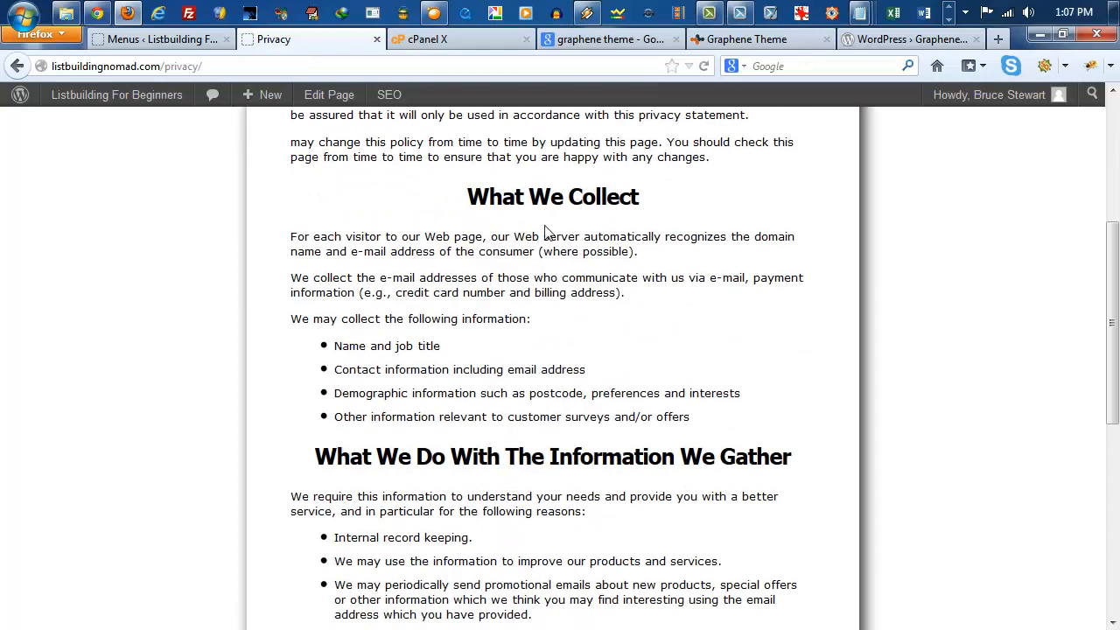
scroll(544, 229, up, 10)
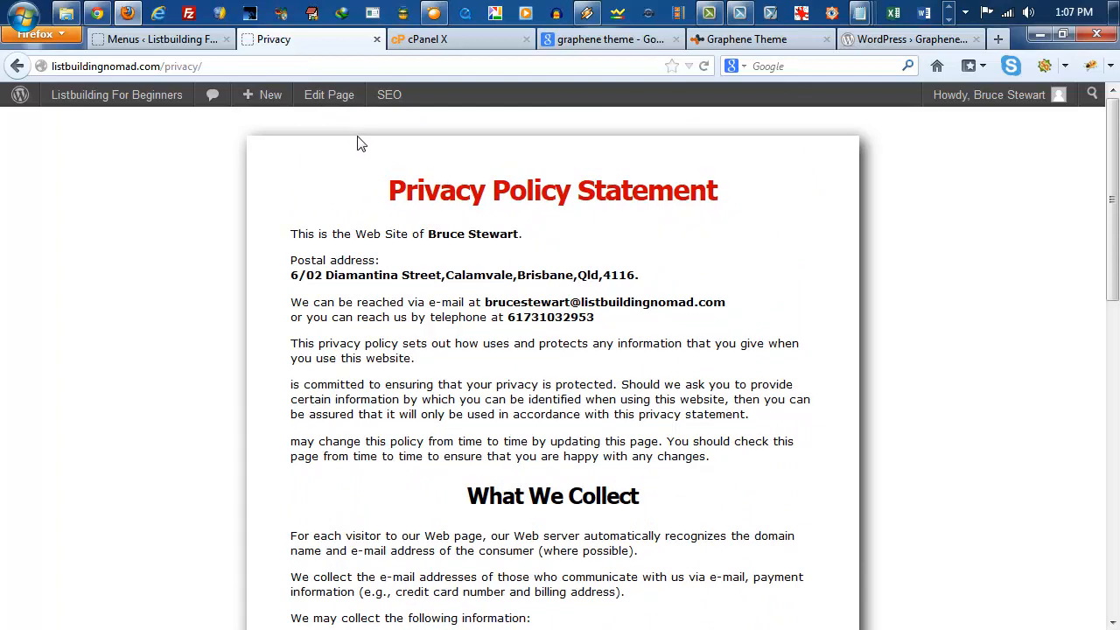
Step: Return to the WordPress admin and open the page for managing installed themes
click(155, 41)
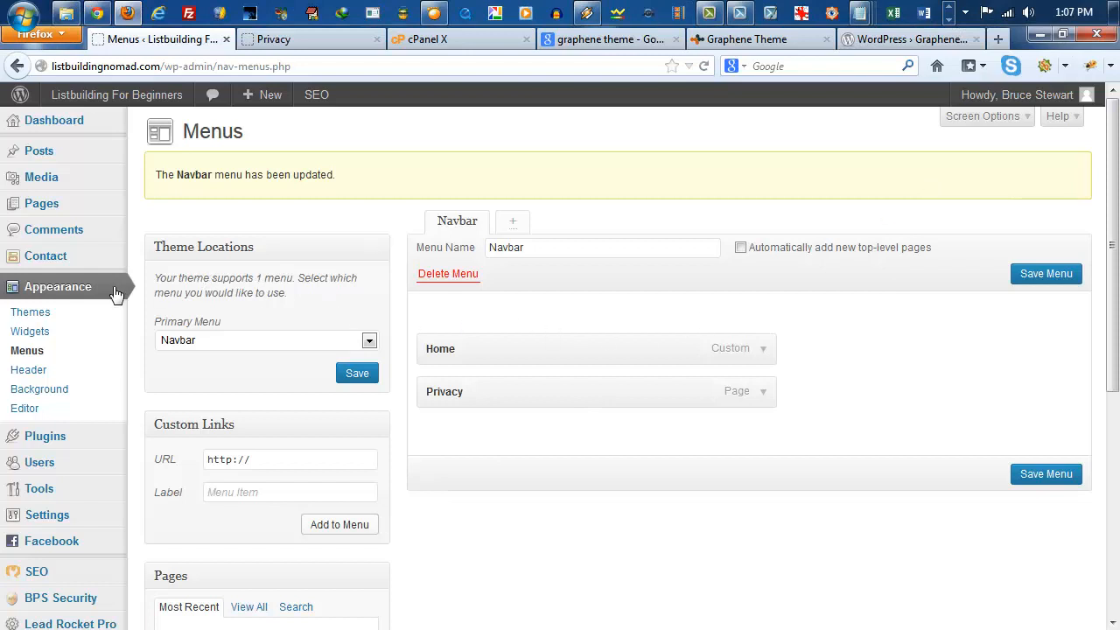
click(33, 319)
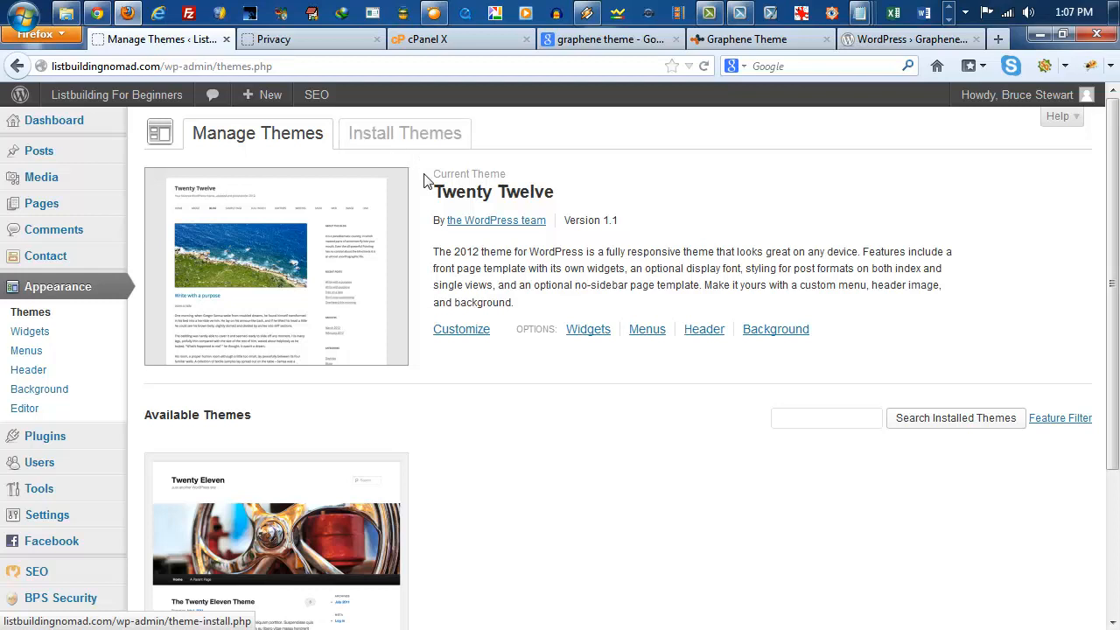
Step: Switch to cPanel and open File Manager at the web root (public_html/www) with hidden files shown
click(425, 40)
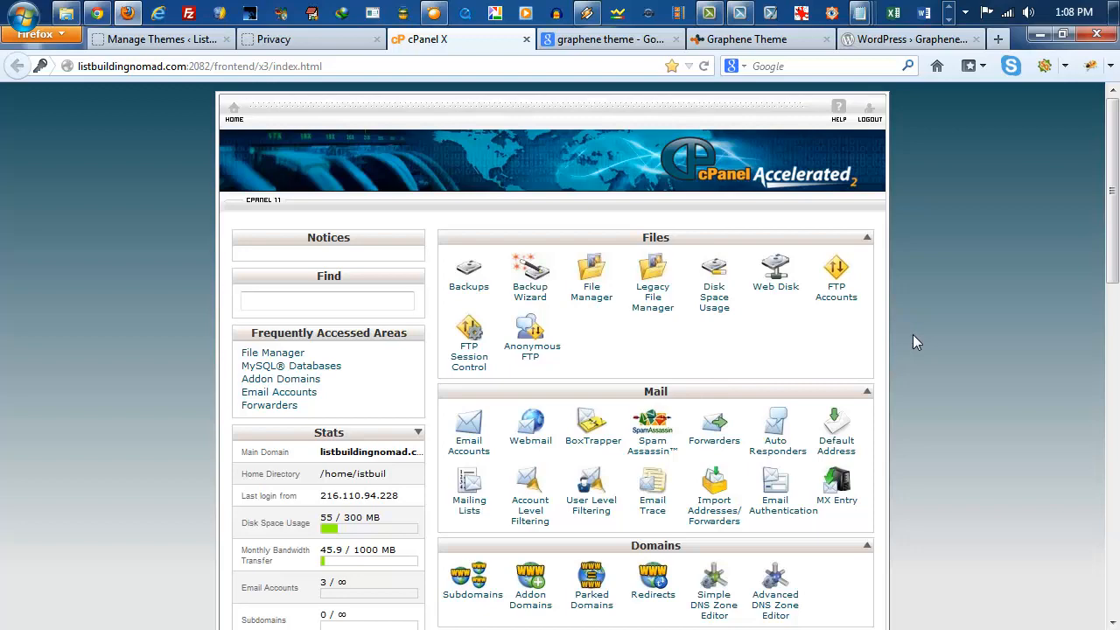
scroll(913, 334, down, 1)
scroll(912, 334, up, 1)
click(591, 305)
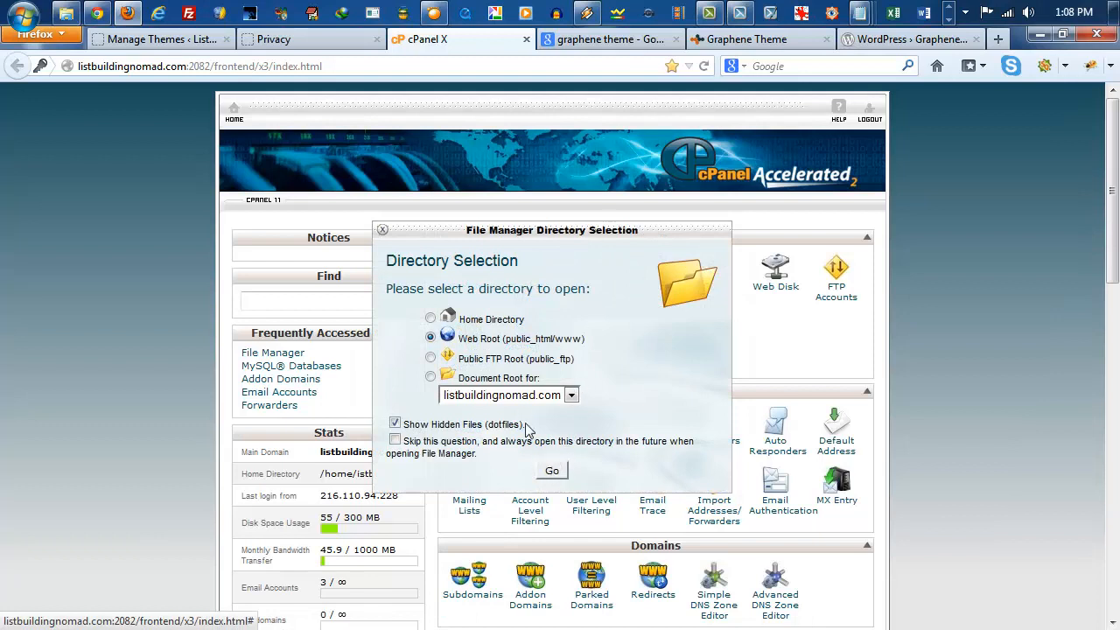
click(550, 471)
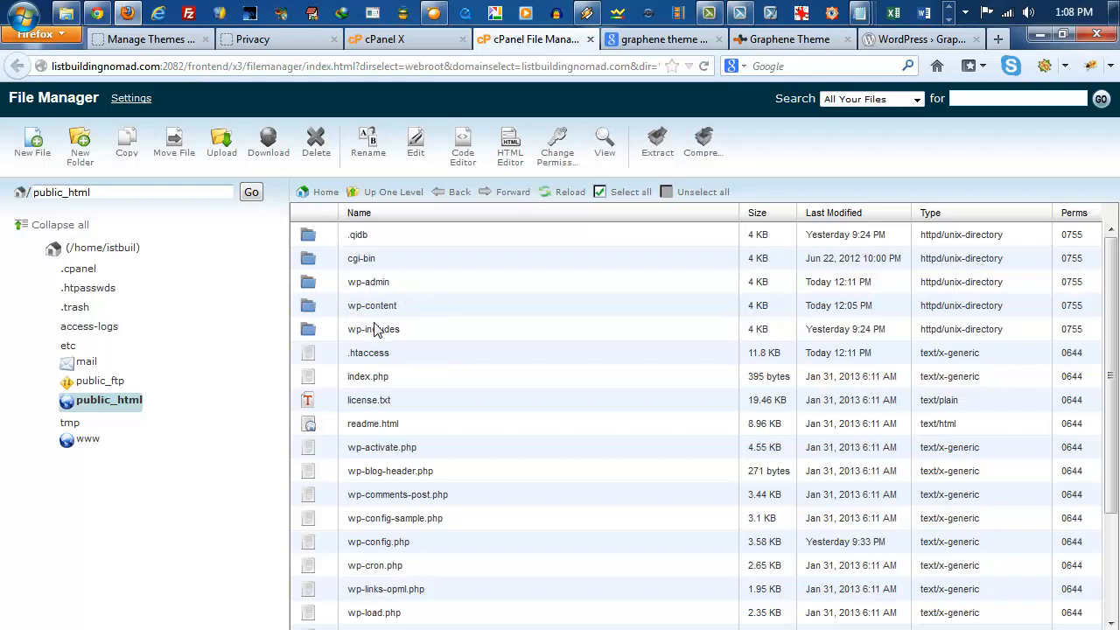
Step: Browse into the wp-content folder and open its themes folder
click(308, 312)
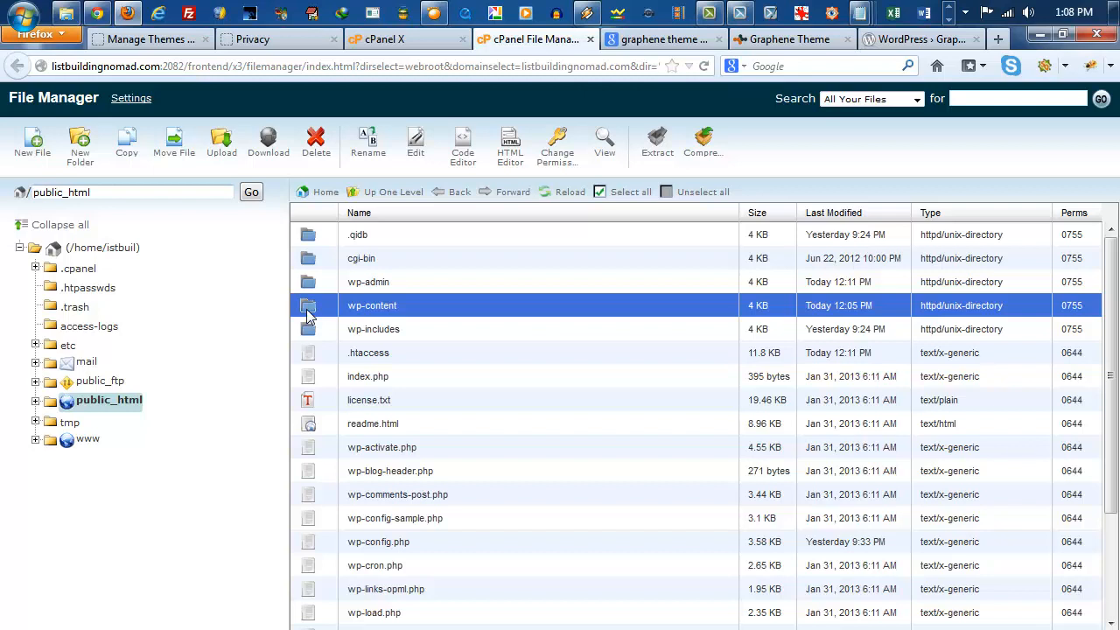
double_click(308, 315)
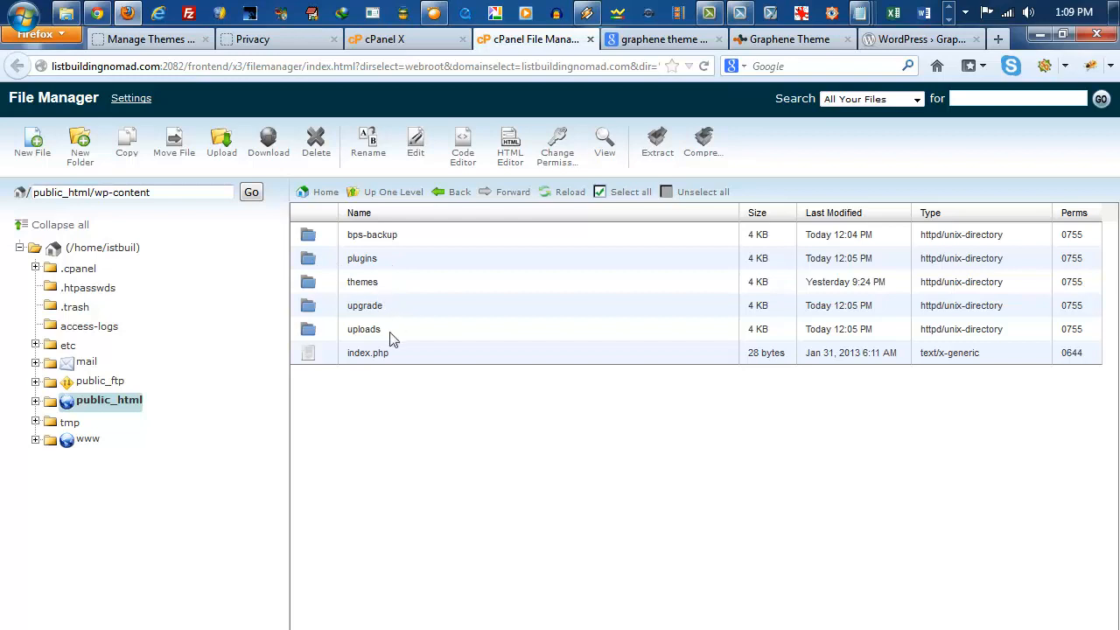
double_click(311, 289)
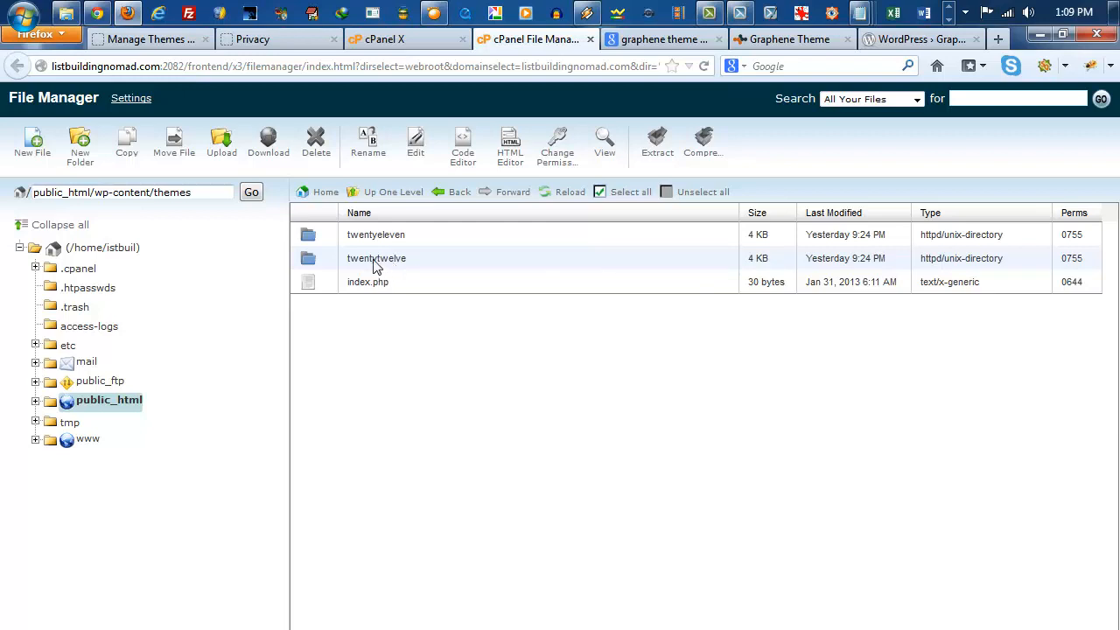
Step: Start a file upload to the server's themes folder and browse to the local WordPressStuff Themes folder
click(221, 156)
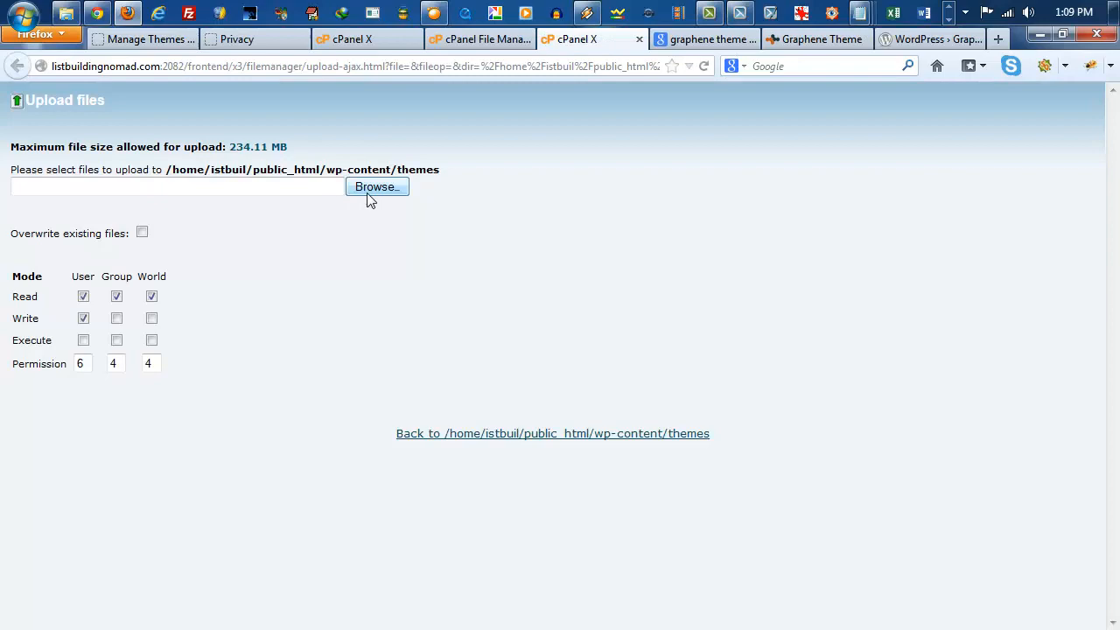
click(375, 188)
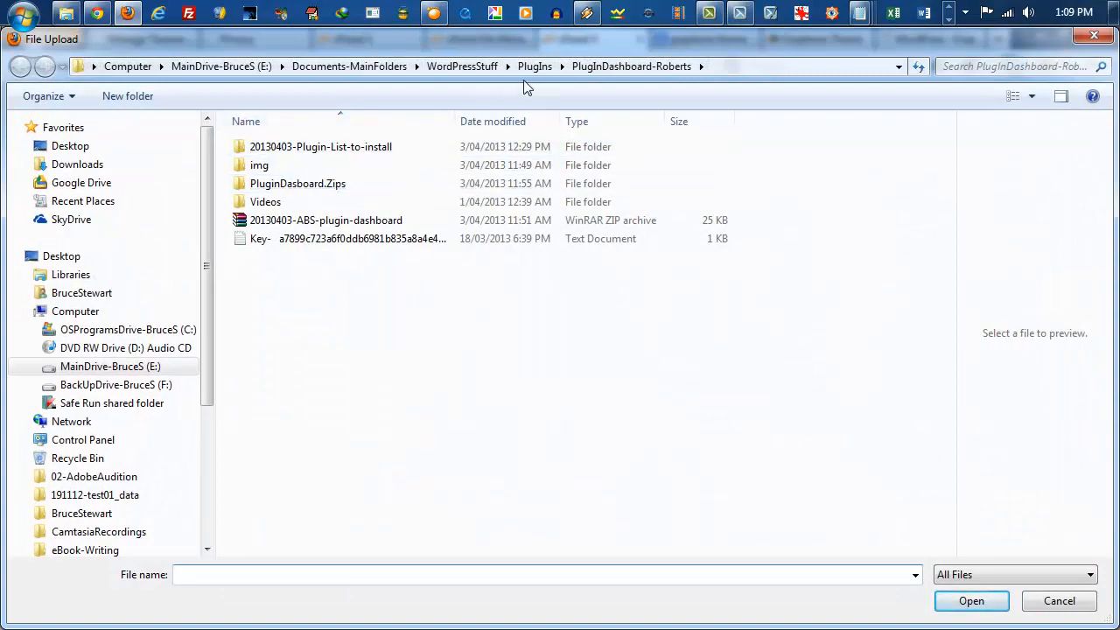
click(451, 68)
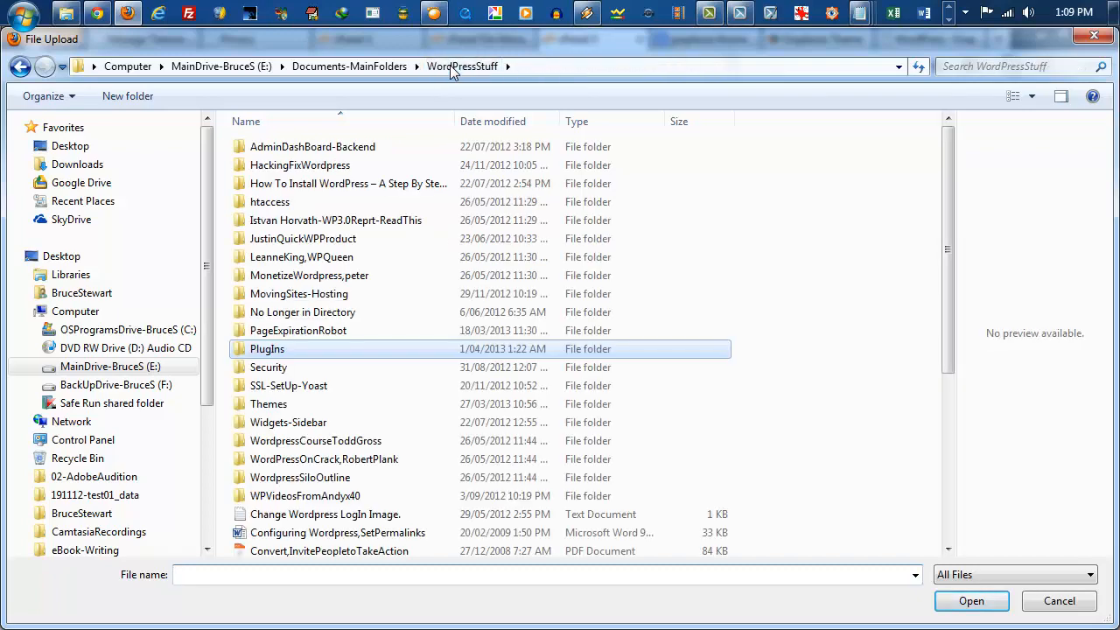
double_click(277, 407)
click(276, 405)
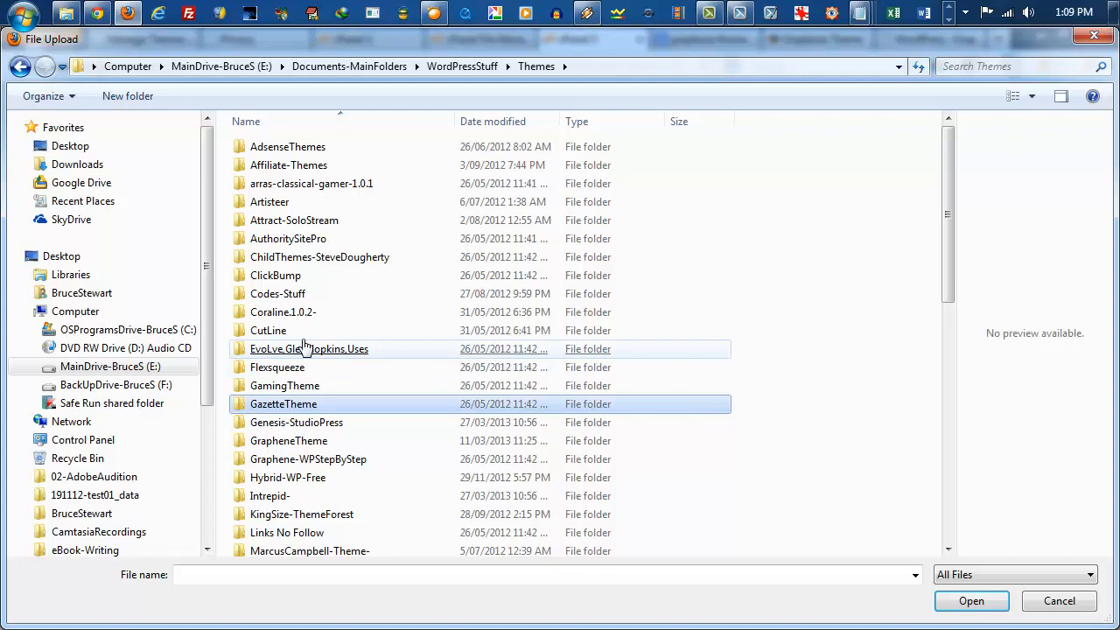
Step: Select the graphene.1.7 zip archive in the GrapheneTheme folder for upload, and cancel the file selection
click(316, 192)
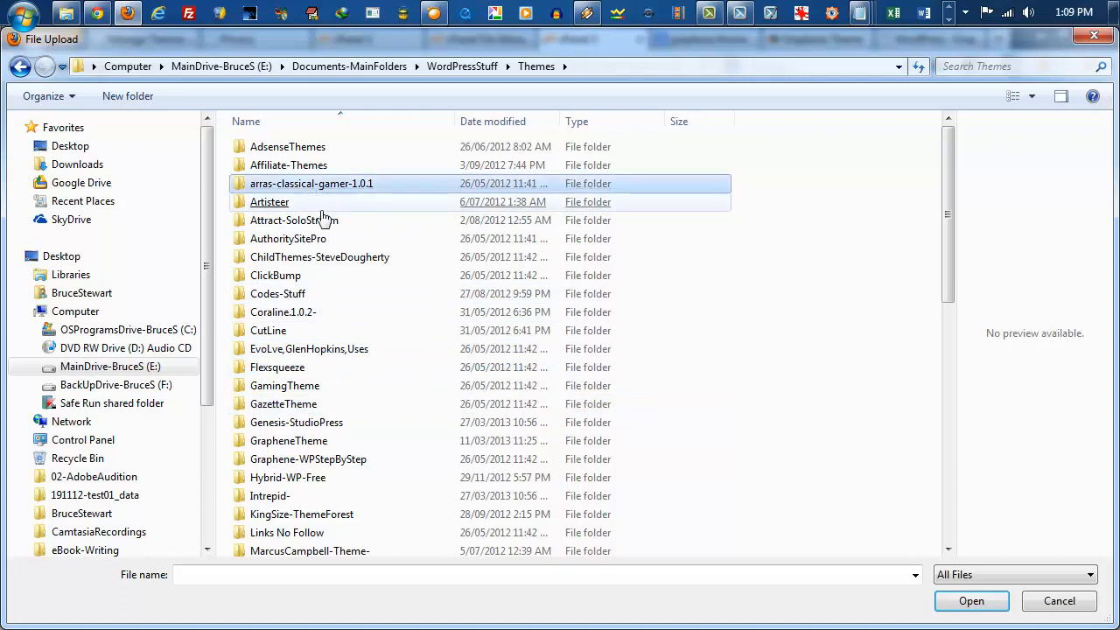
click(297, 413)
click(278, 443)
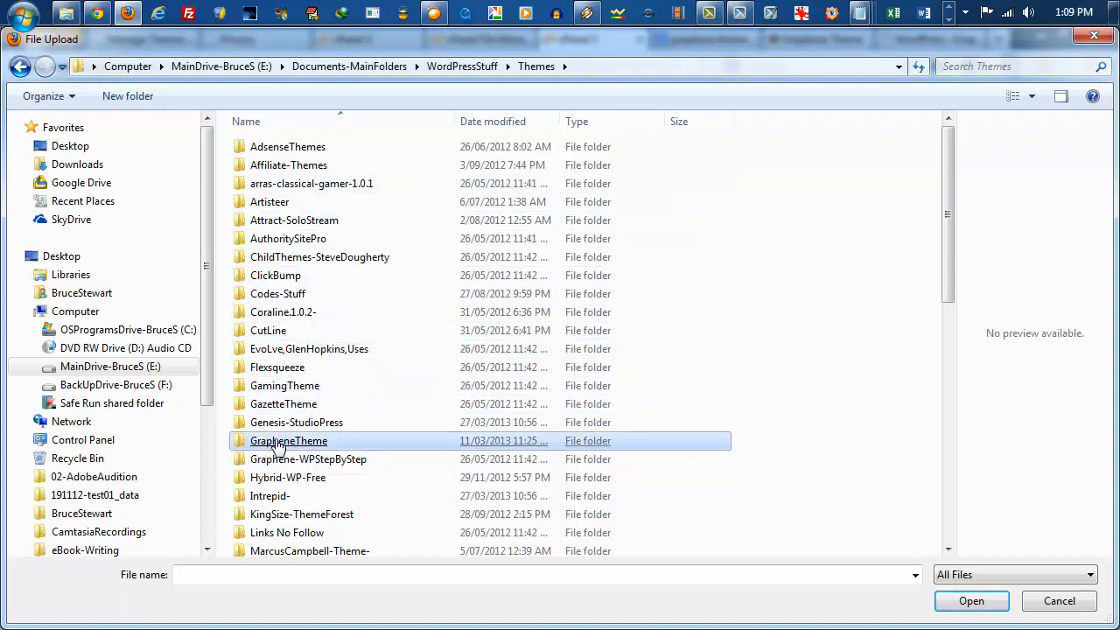
scroll(278, 445, down, 2)
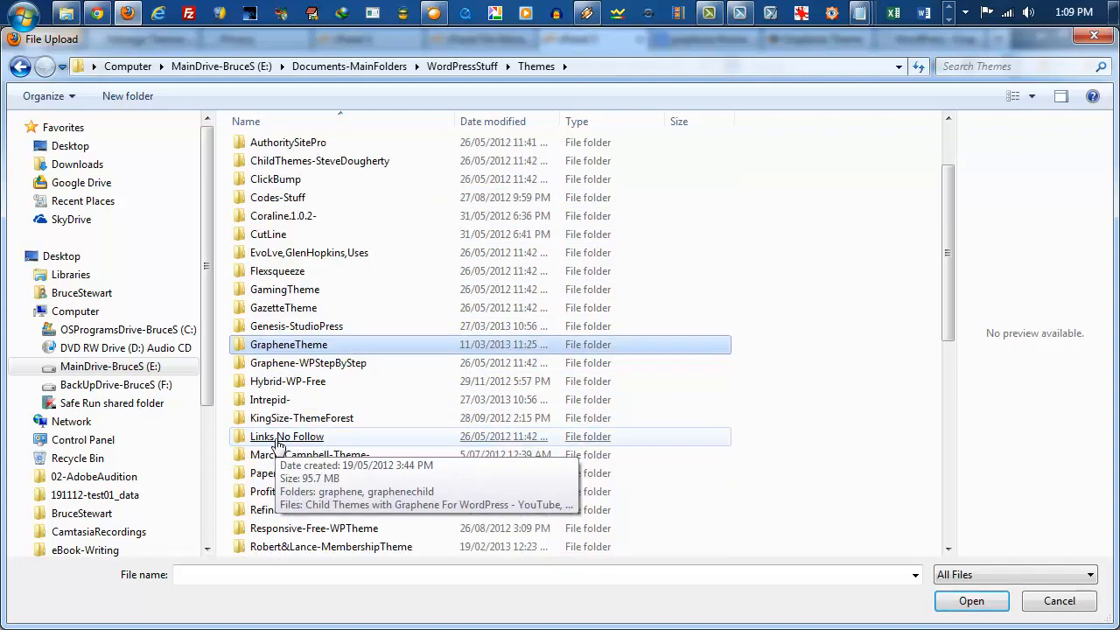
double_click(280, 346)
click(282, 222)
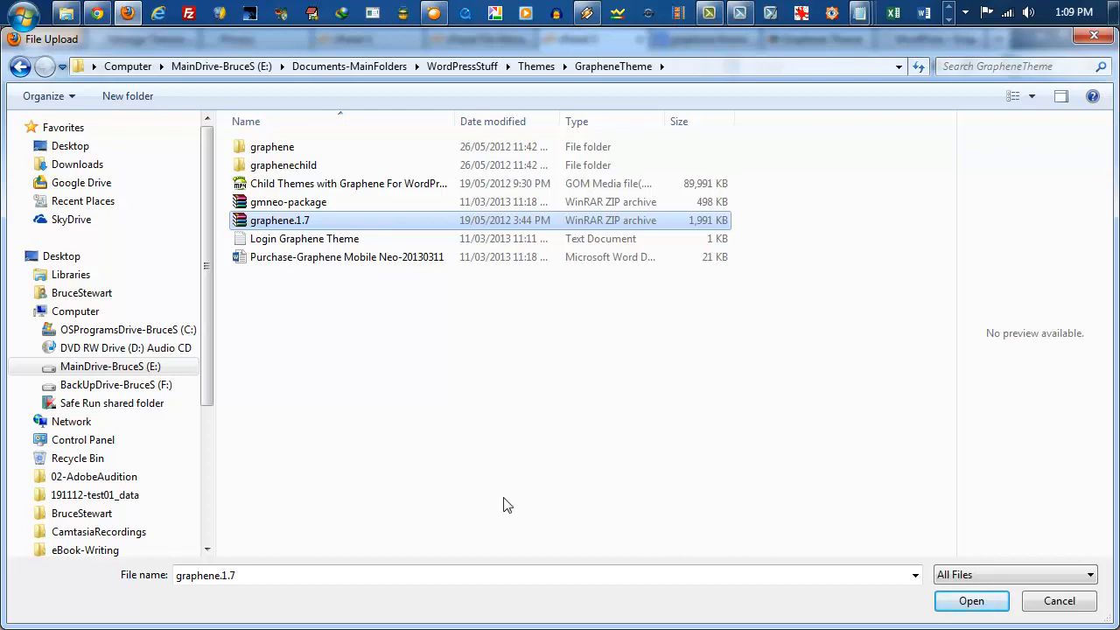
click(1045, 600)
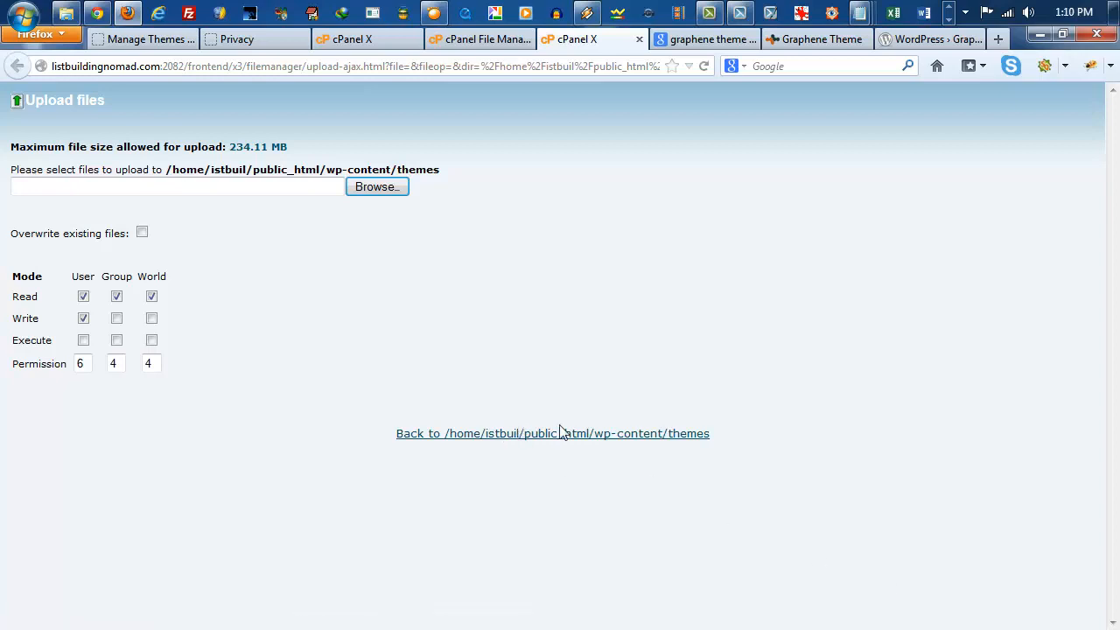
Step: Close the upload page and File Manager, and return to the cPanel home page
click(638, 40)
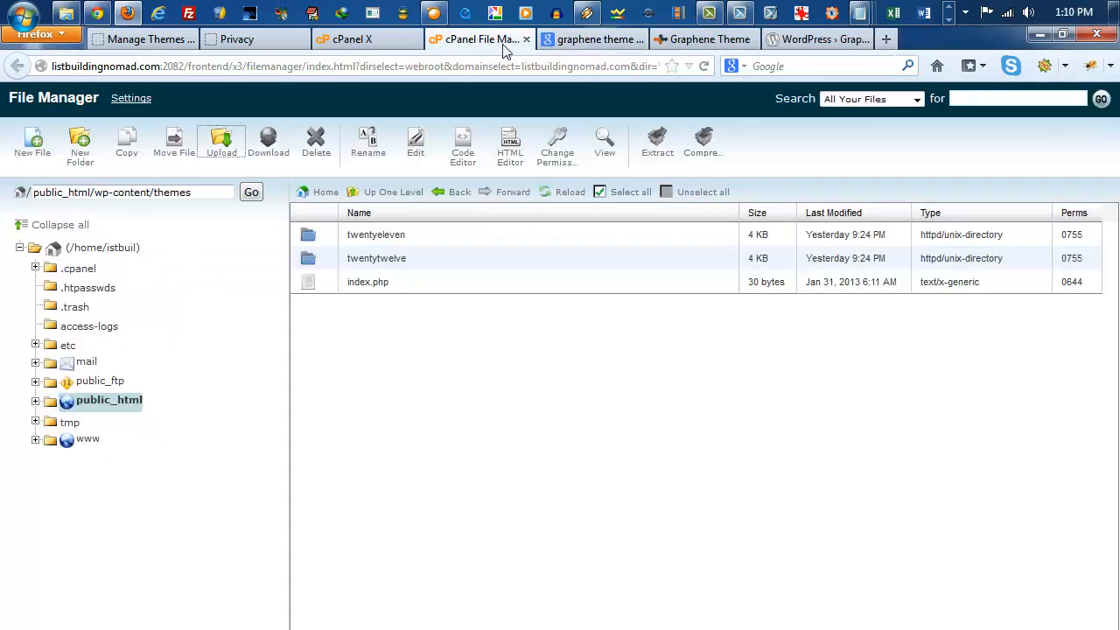
click(526, 40)
click(410, 44)
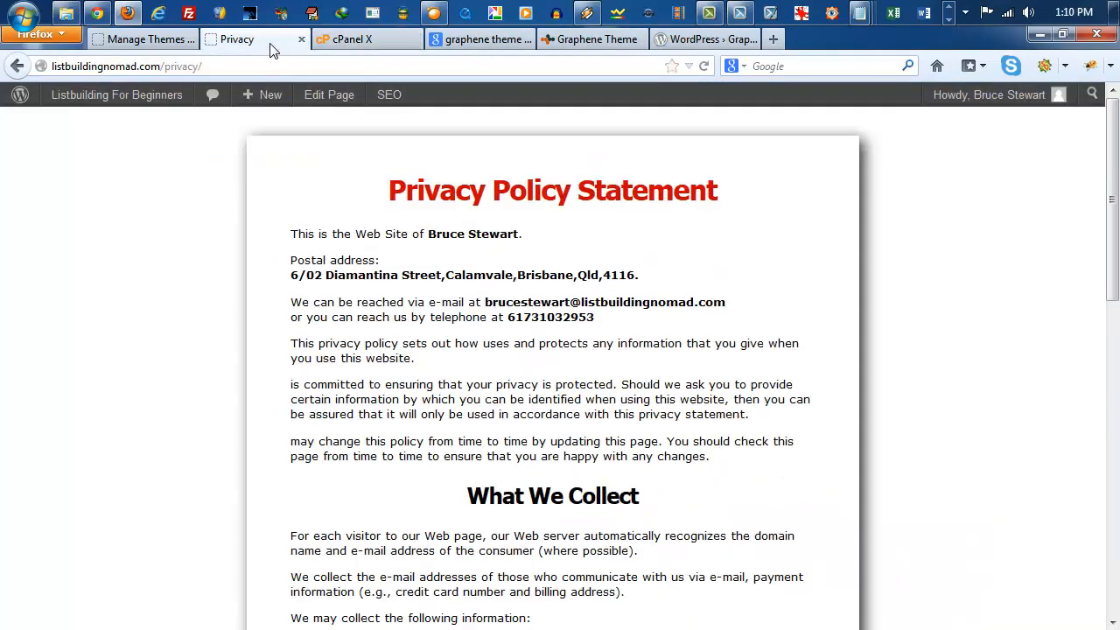
Step: Switch back to the live site and go from the Privacy page back to its home page
click(272, 41)
click(154, 41)
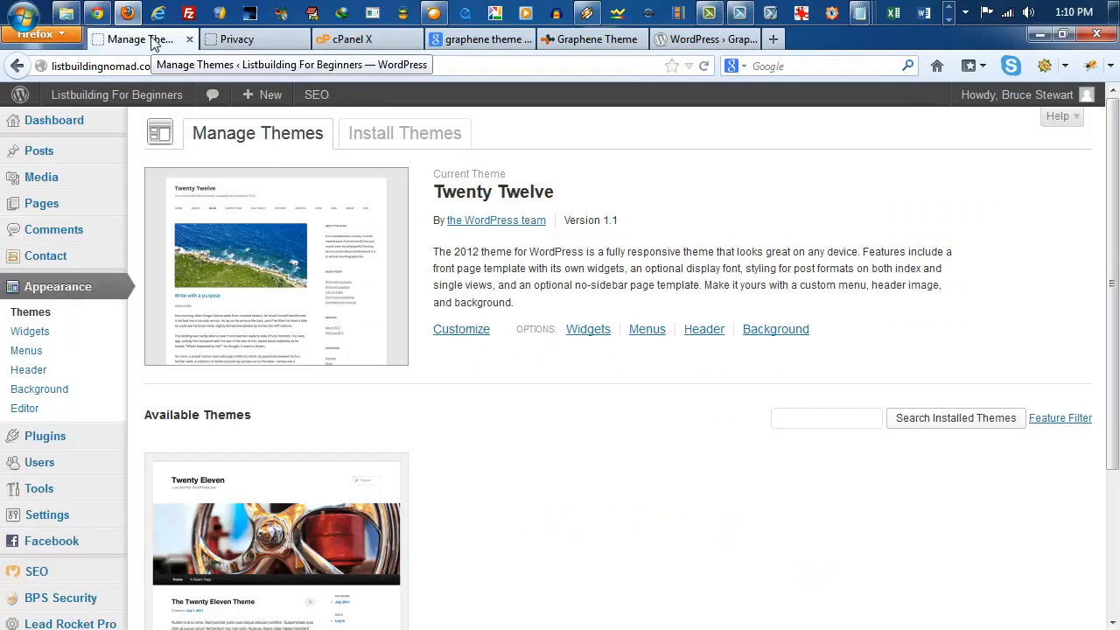
click(241, 44)
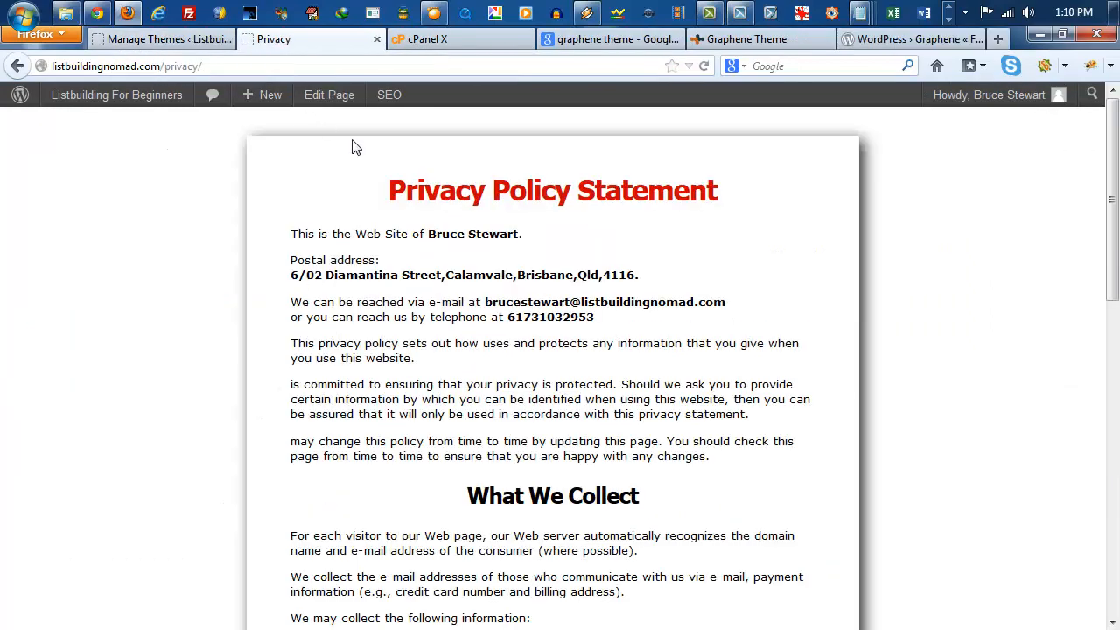
click(16, 68)
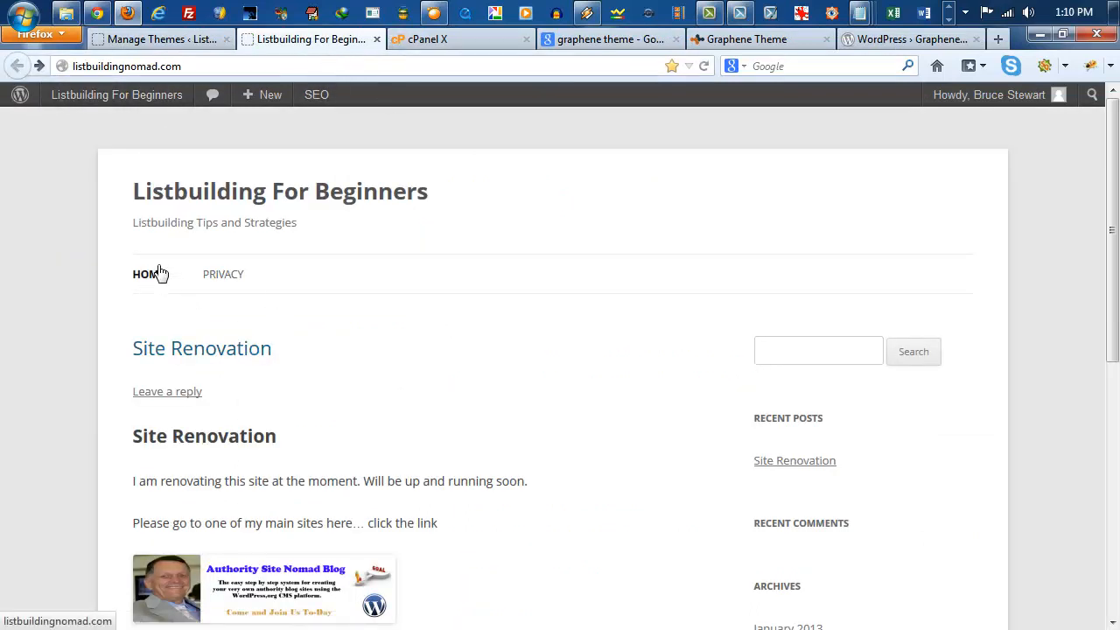
Step: Return to the WordPress theme management page and open the form for installing a theme from a zip file
click(159, 39)
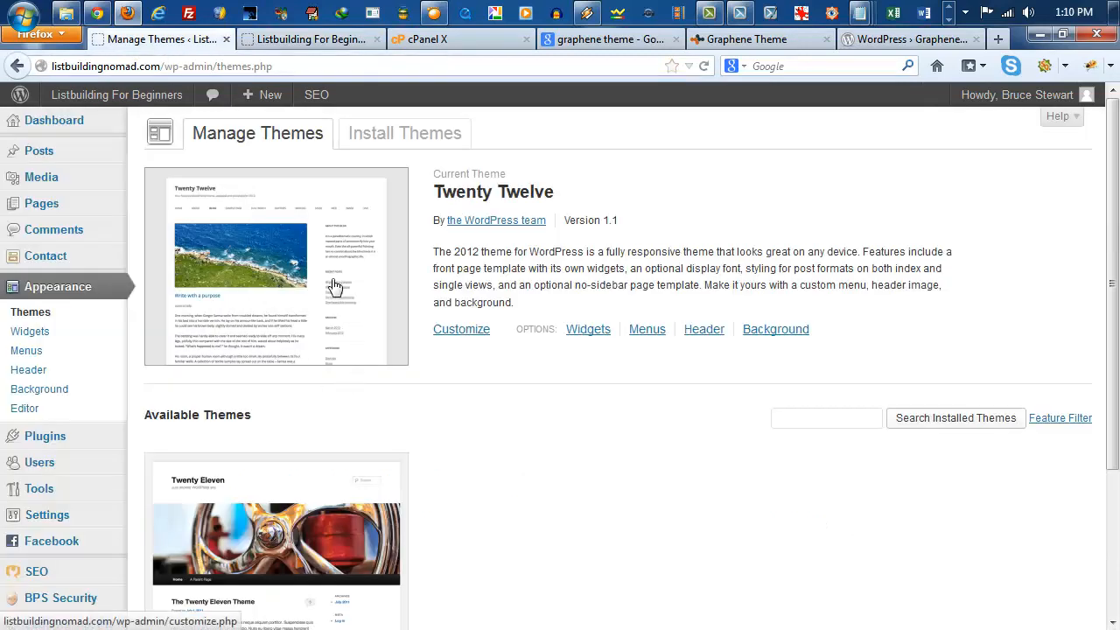
click(372, 142)
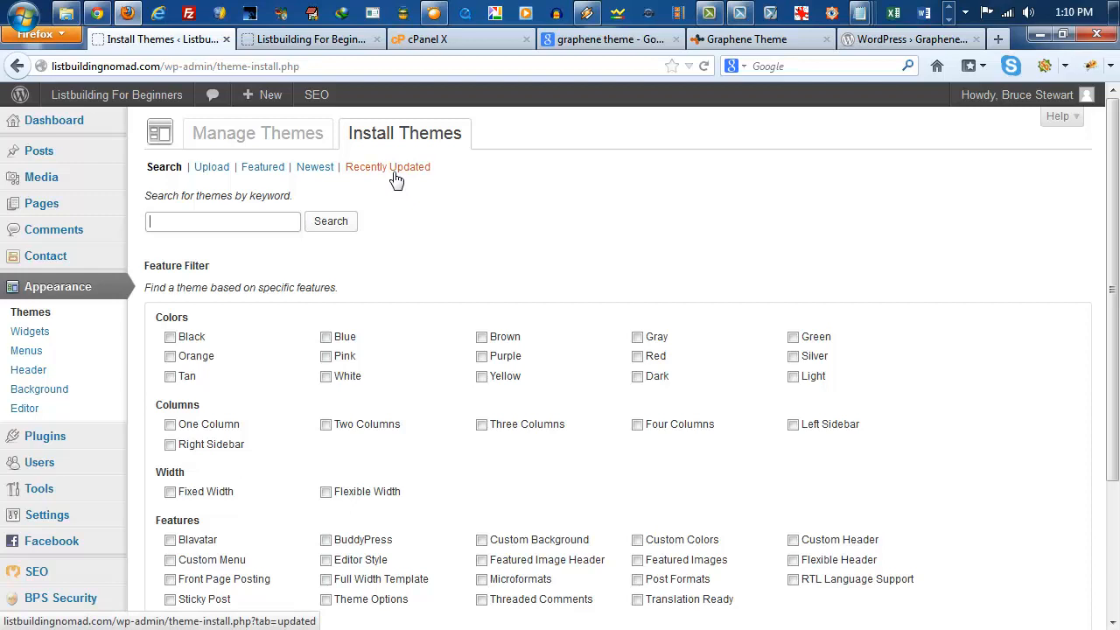
click(217, 174)
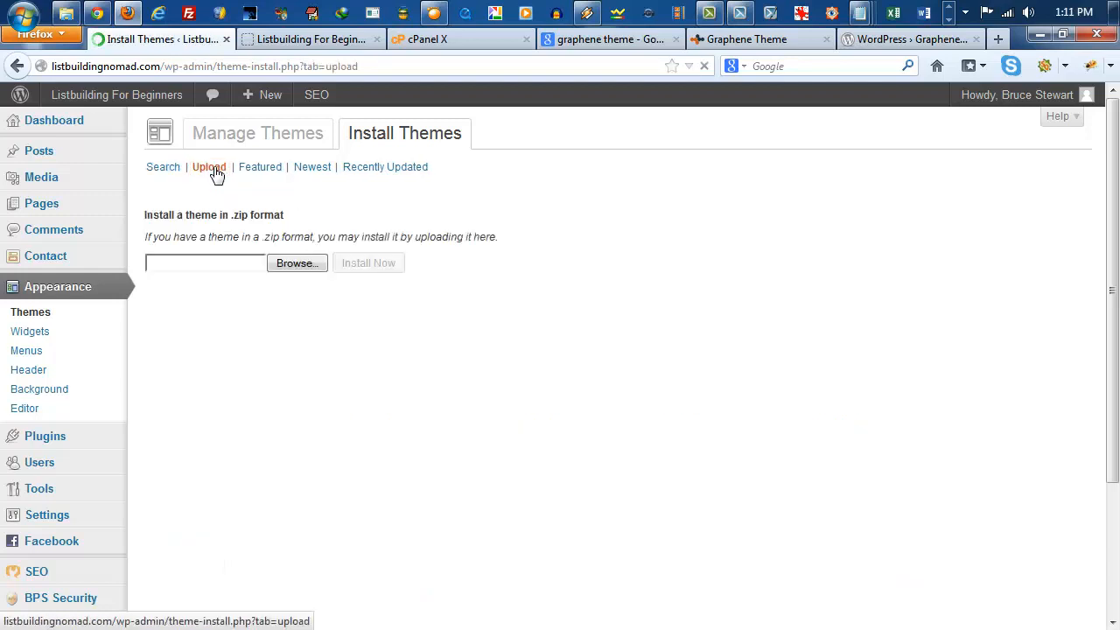
Step: Choose the graphene.1.7 zip archive from the GrapheneTheme folder under WordPressStuff\Themes and install it as a theme
click(293, 265)
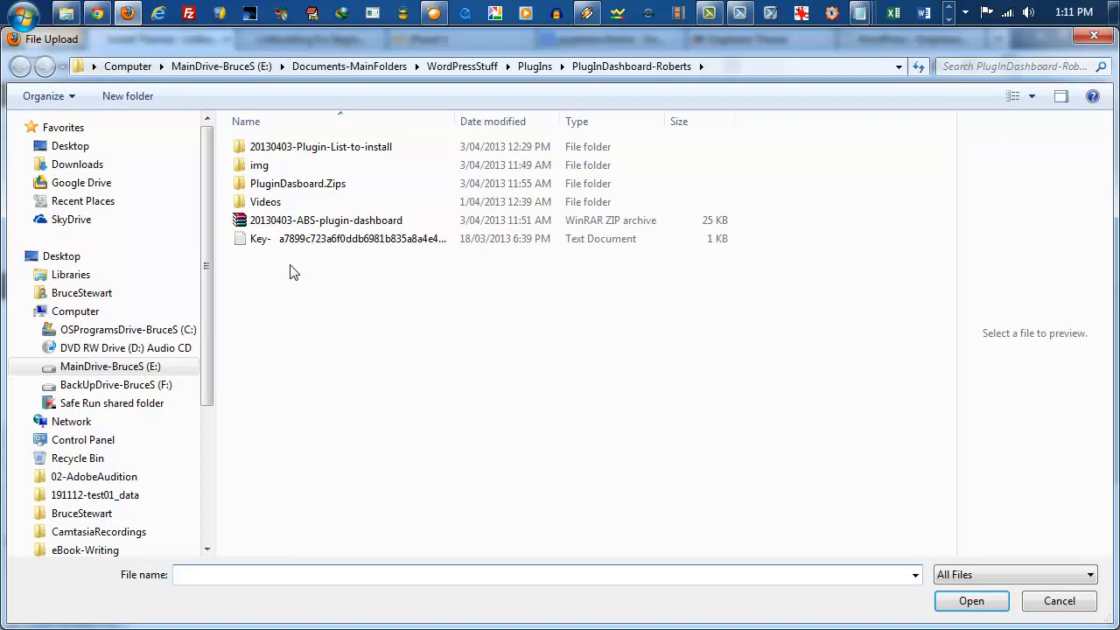
click(479, 69)
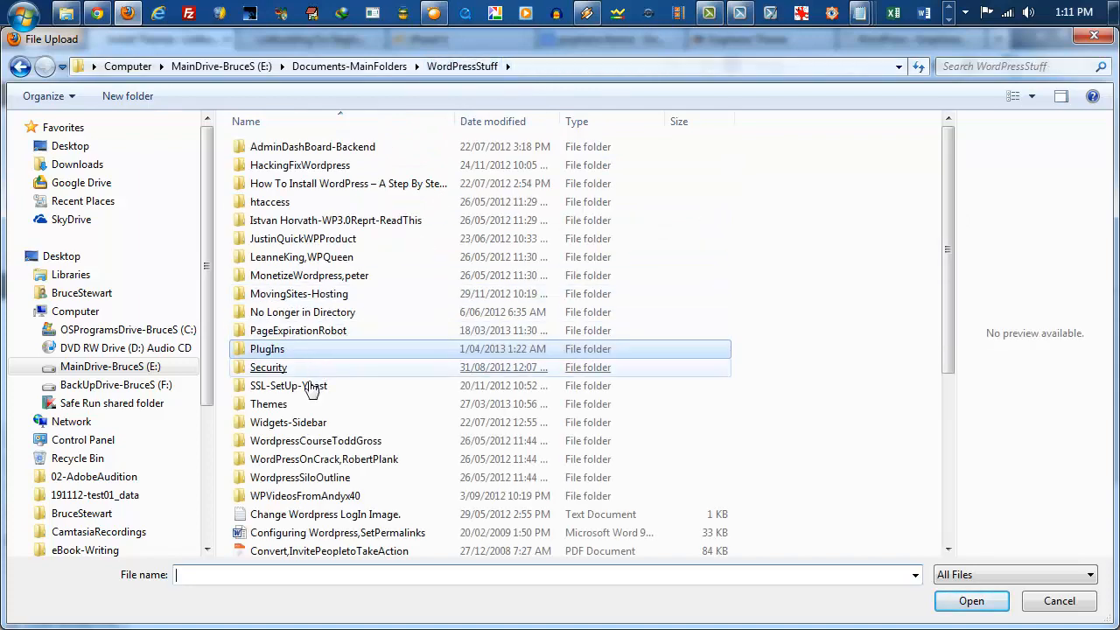
double_click(281, 406)
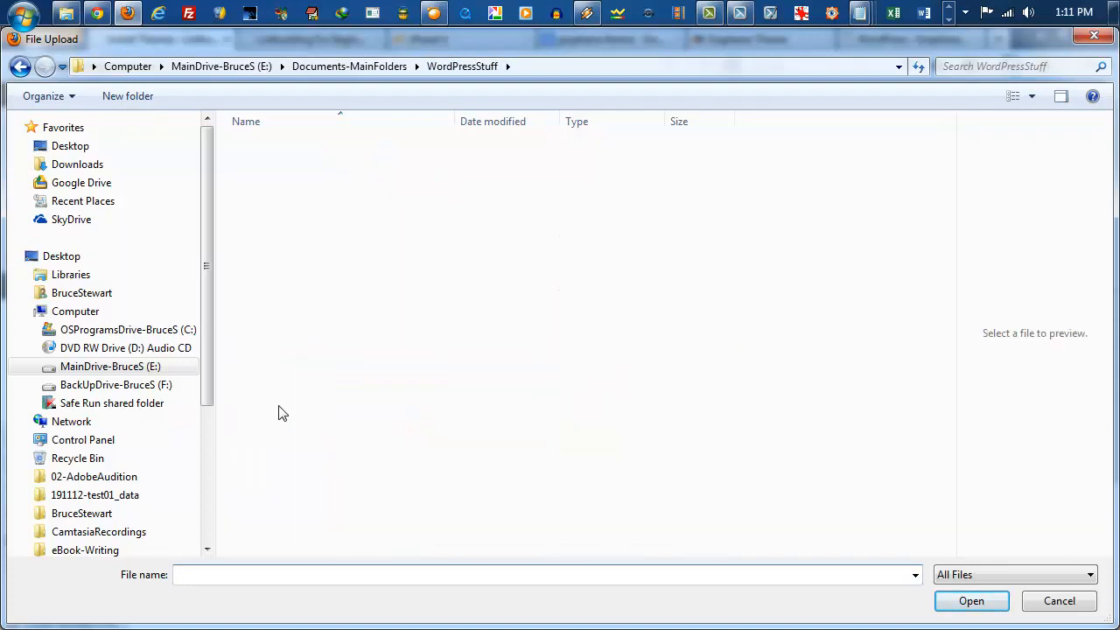
scroll(325, 295, down, 3)
click(320, 289)
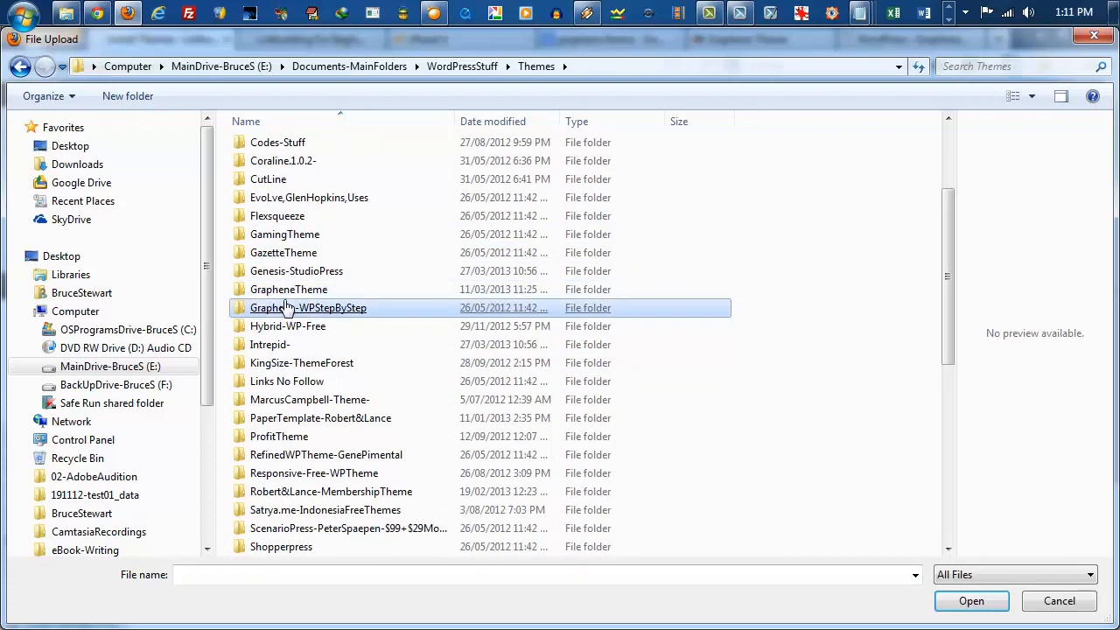
double_click(285, 294)
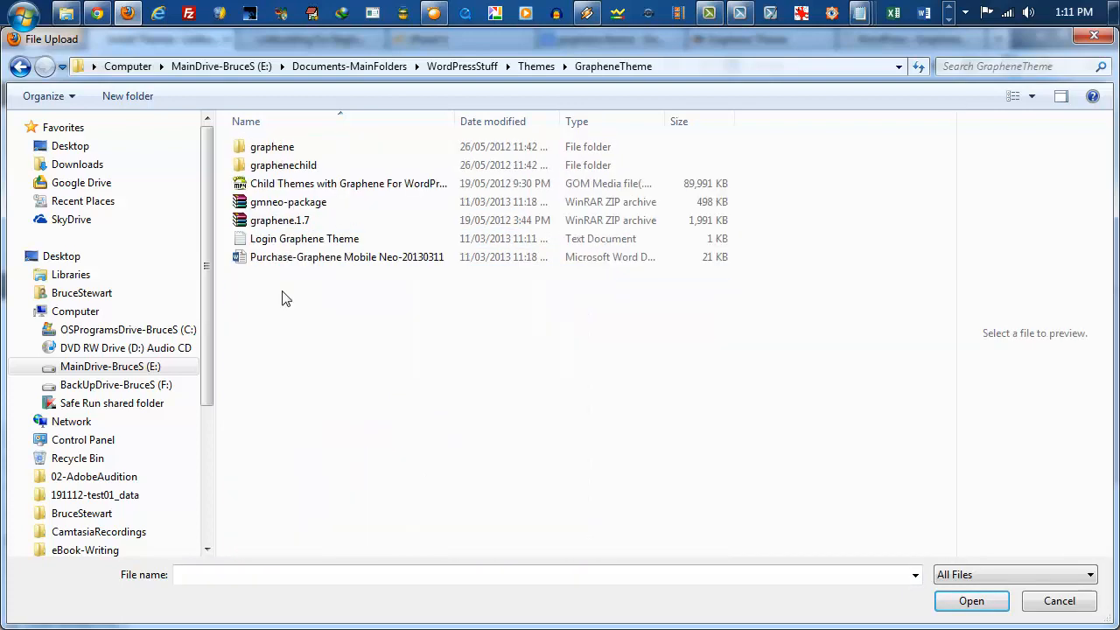
click(280, 225)
double_click(280, 222)
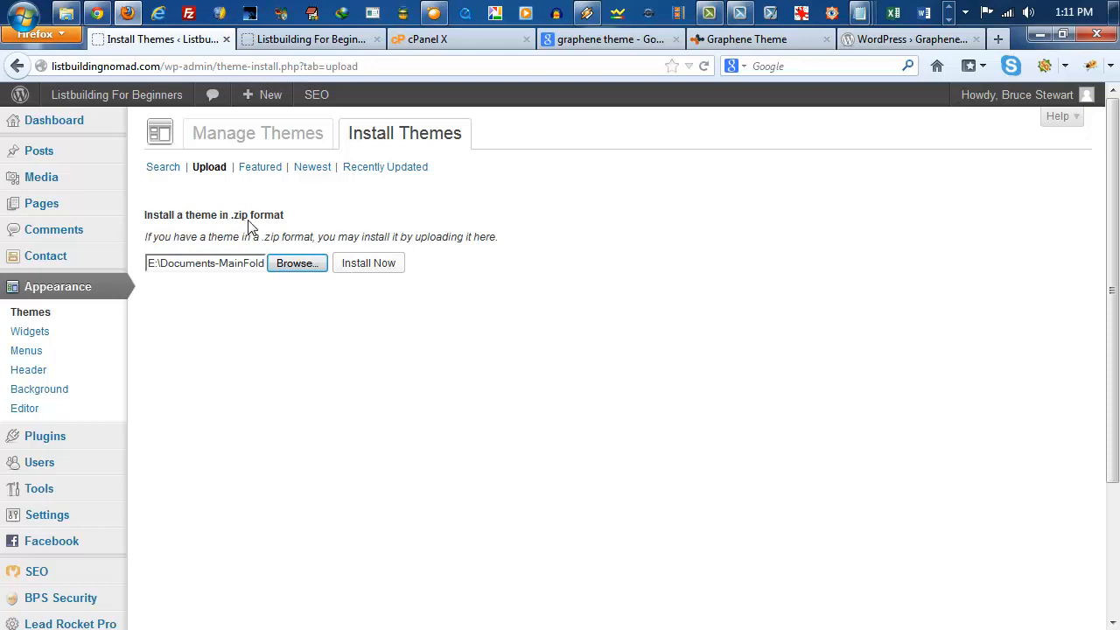
click(368, 263)
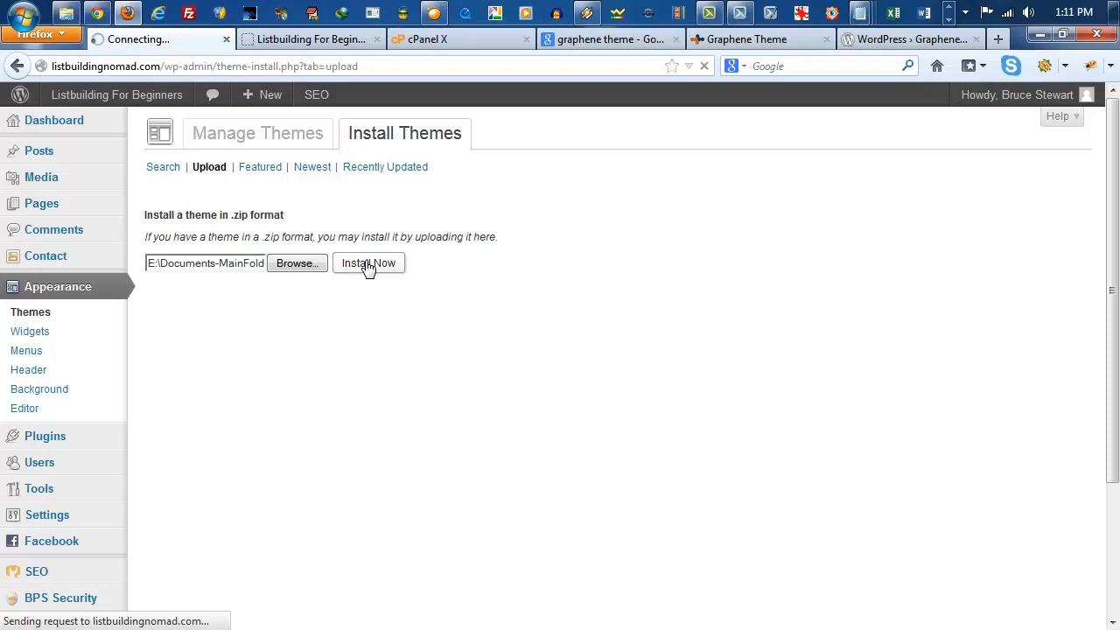
Step: Switch to cPanel, open File Manager at the web root, and go to the wp-content/themes folder
click(478, 33)
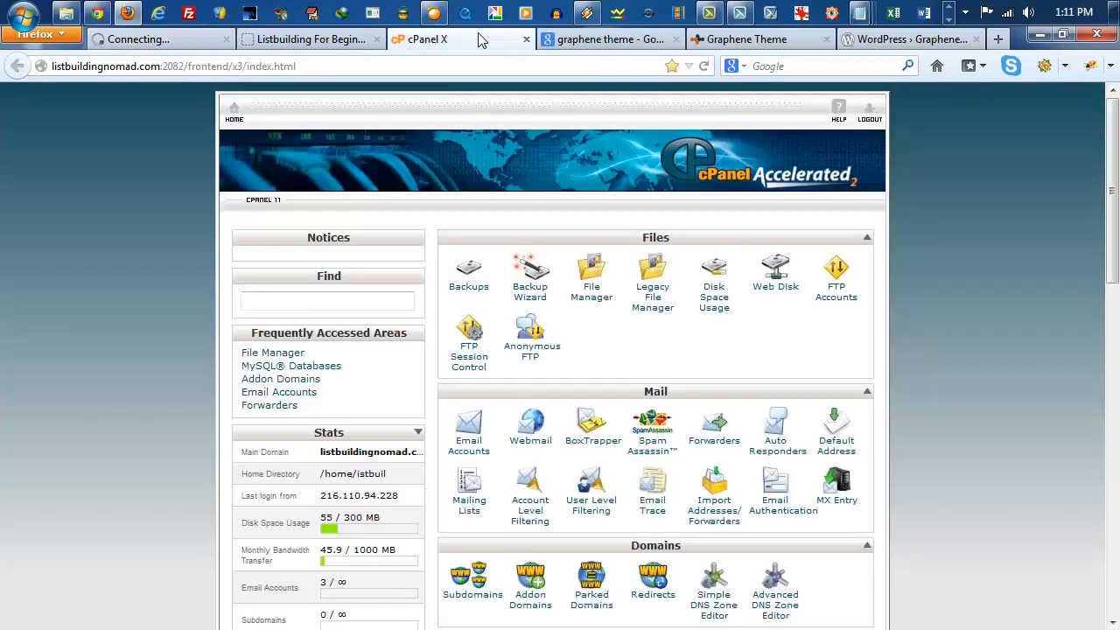
click(590, 306)
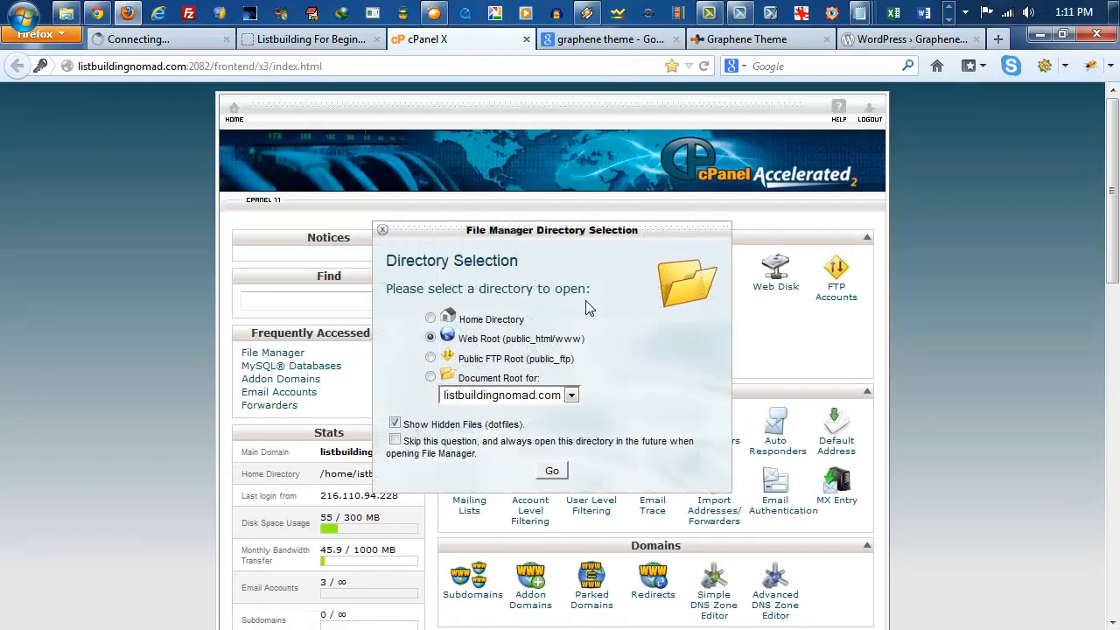
click(548, 471)
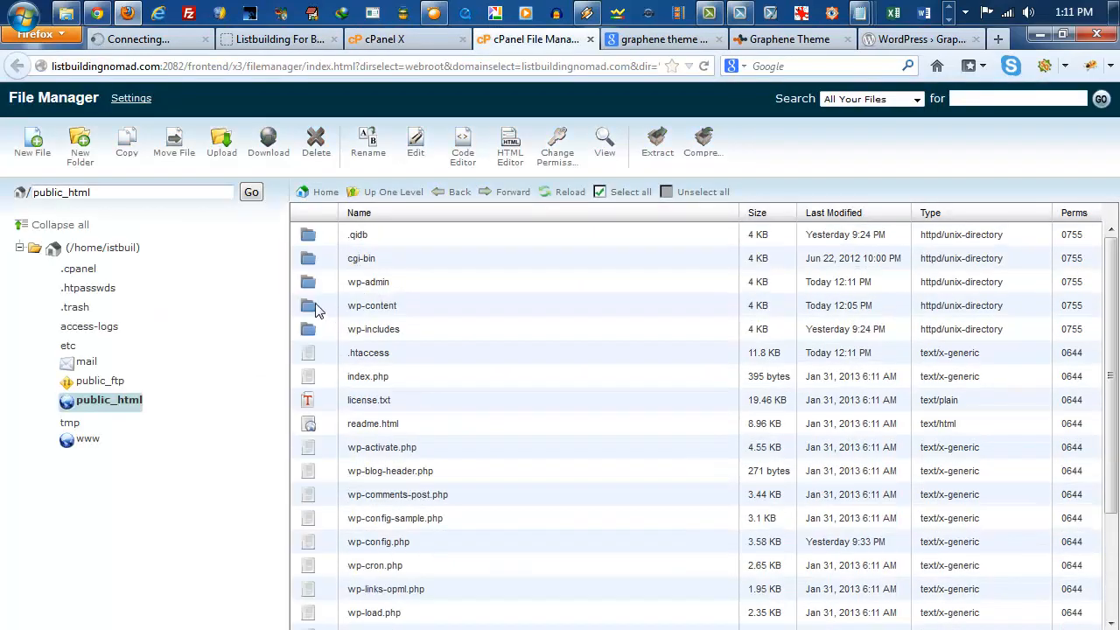
double_click(309, 308)
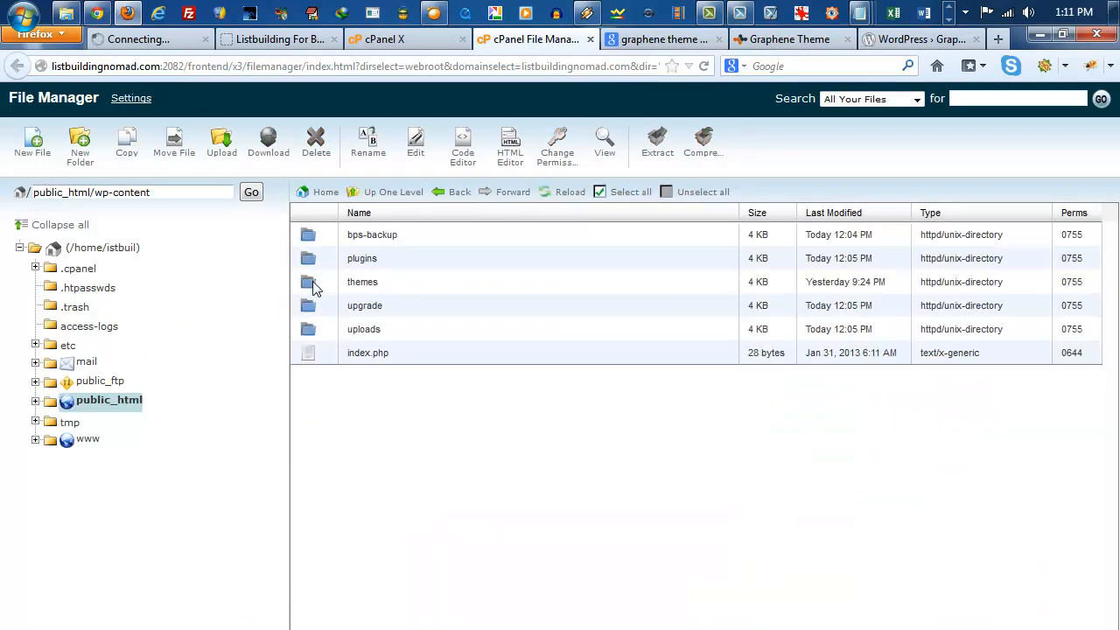
double_click(311, 285)
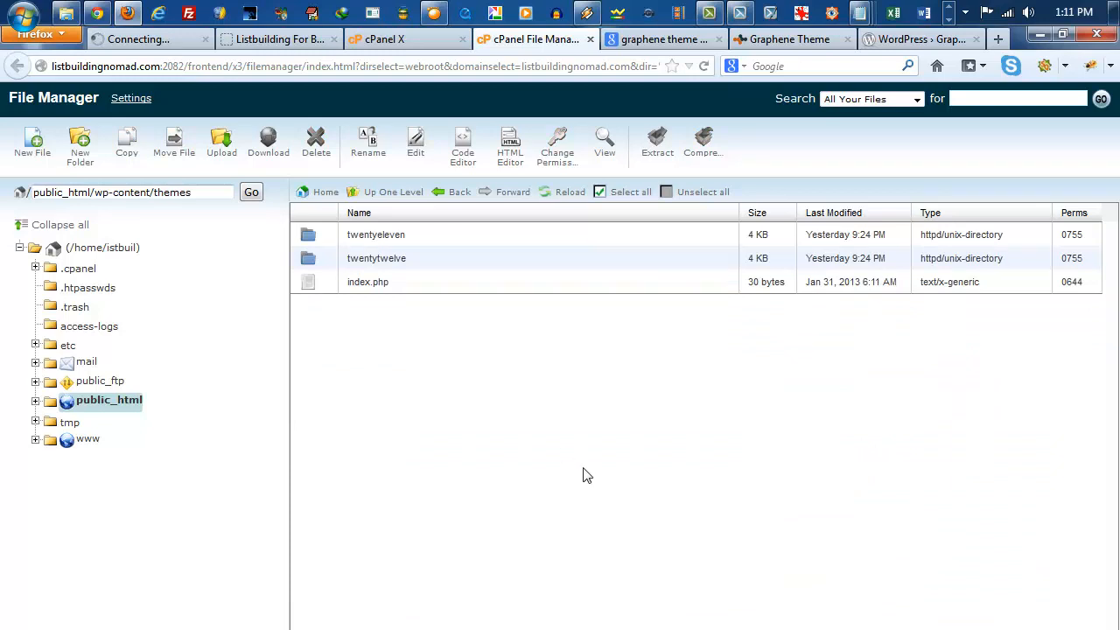
Step: Return to WordPress and activate the uploaded Graphene theme, and reload the themes folder listing in File Manager
click(168, 39)
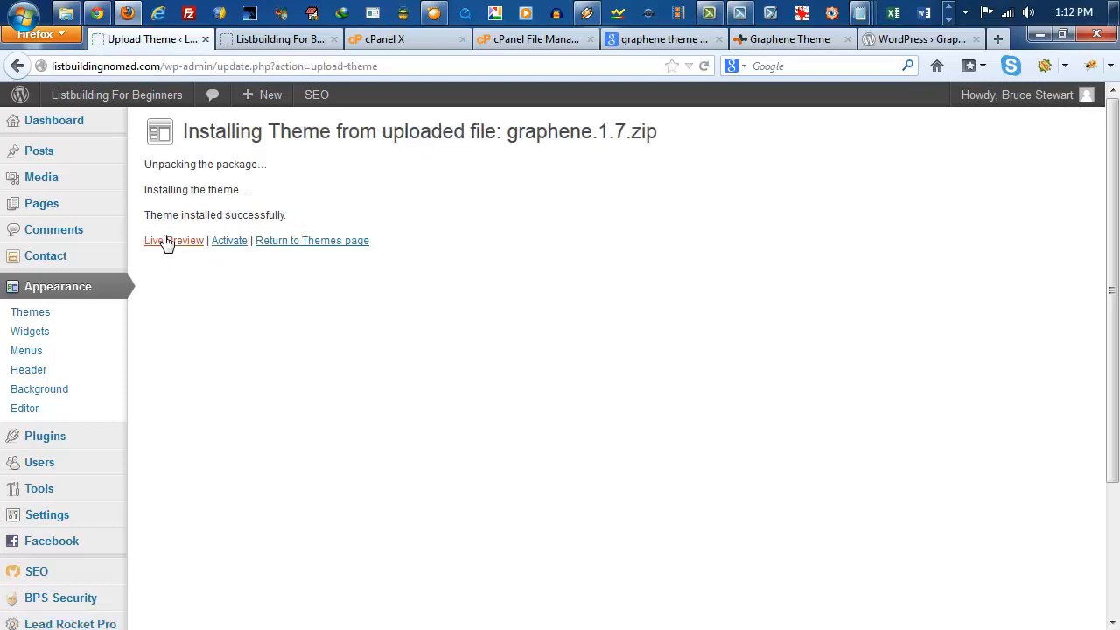
click(231, 245)
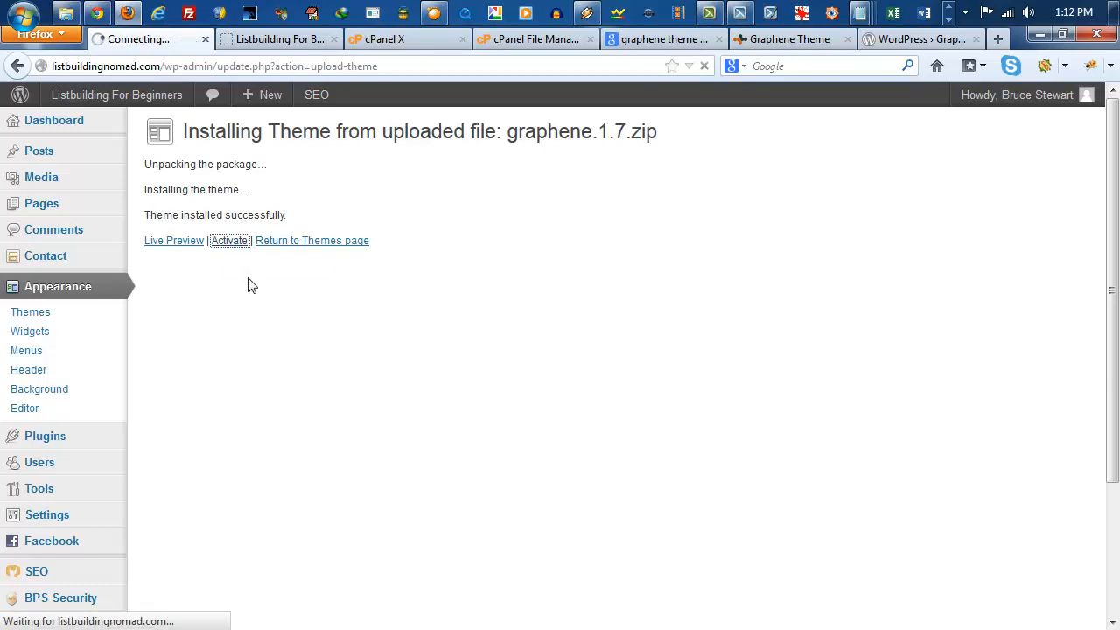
click(541, 42)
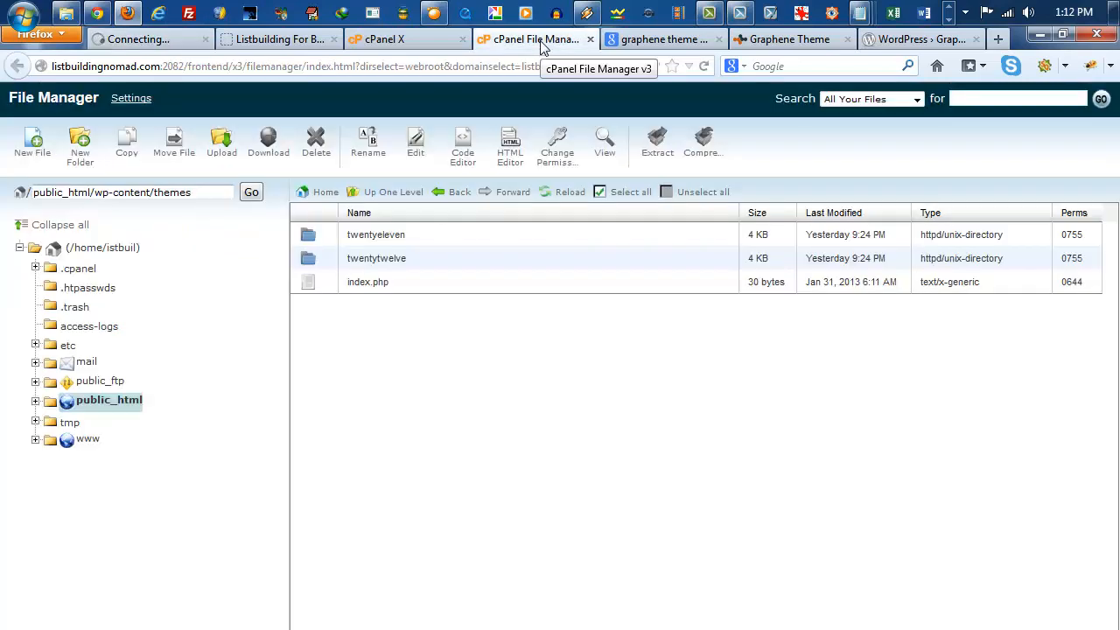
click(565, 197)
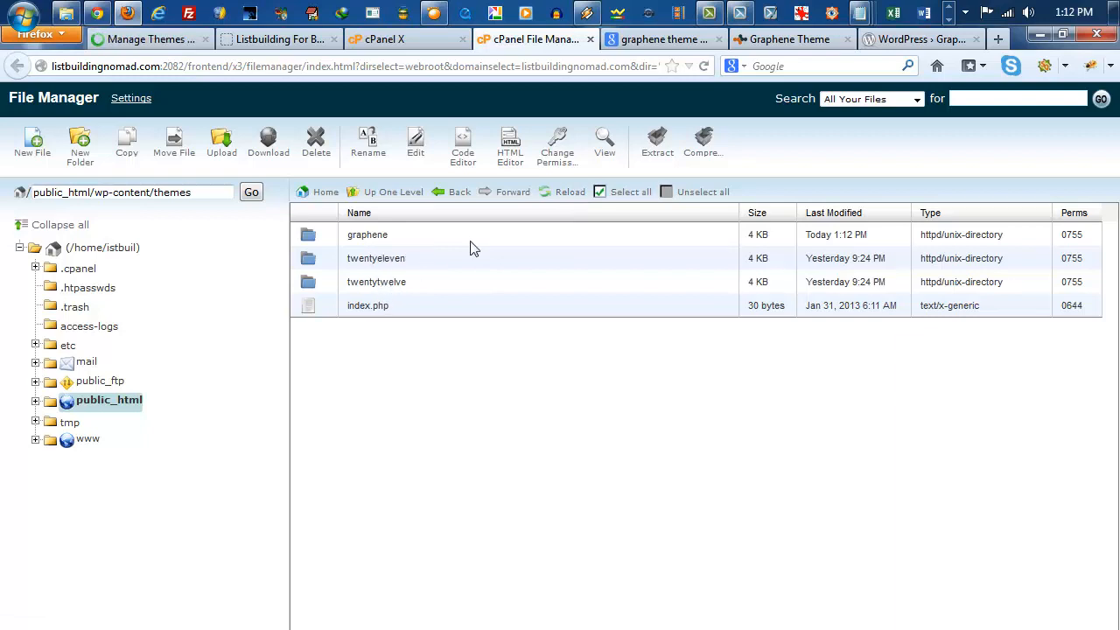
Step: Switch back to the WordPress theme management page and update the Graphene theme to version 1.8.3
click(175, 42)
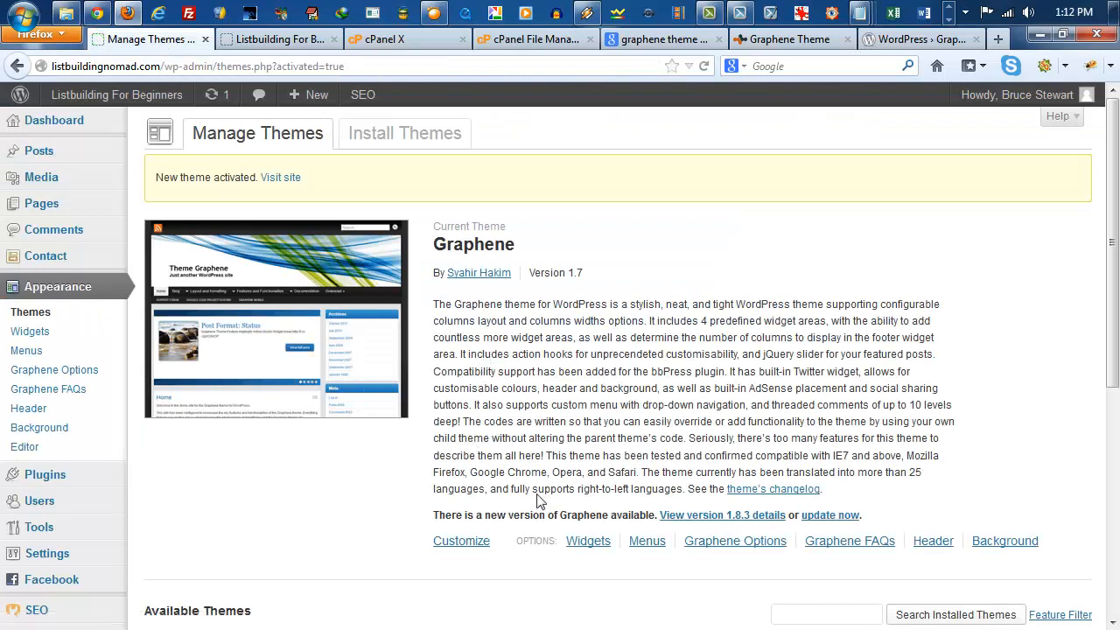
scroll(560, 483, down, 1)
scroll(560, 483, down, 1)
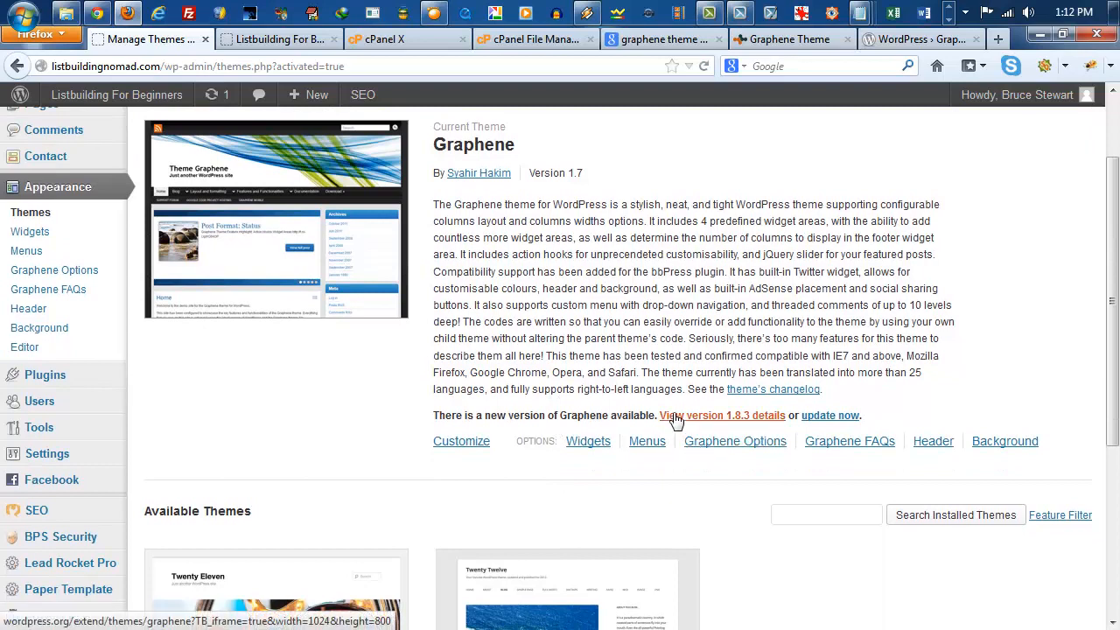
scroll(675, 418, down, 2)
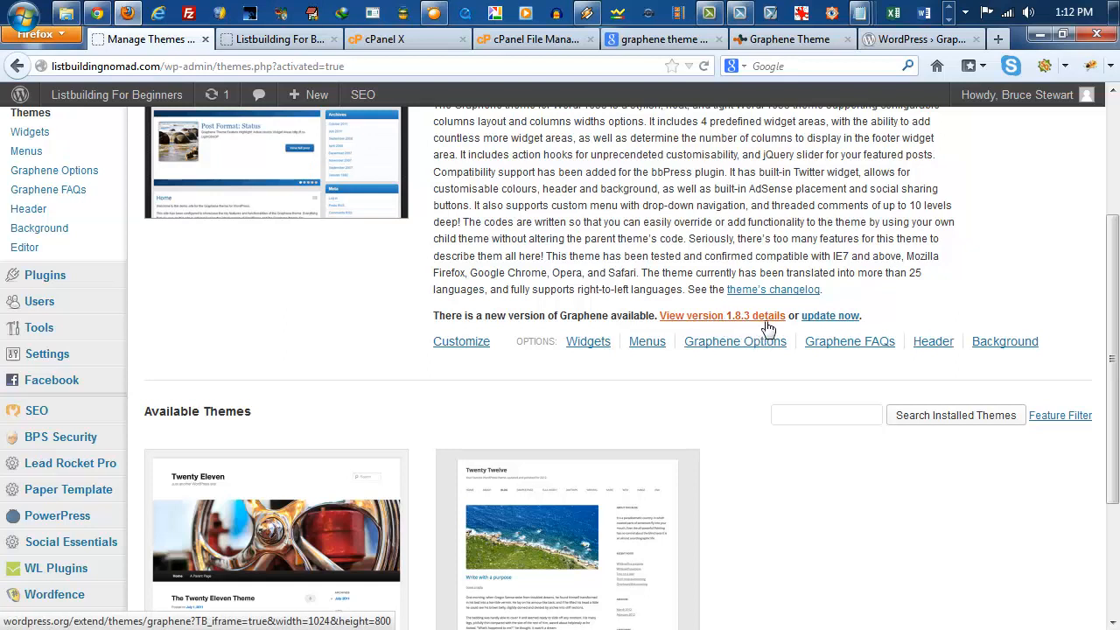
click(828, 317)
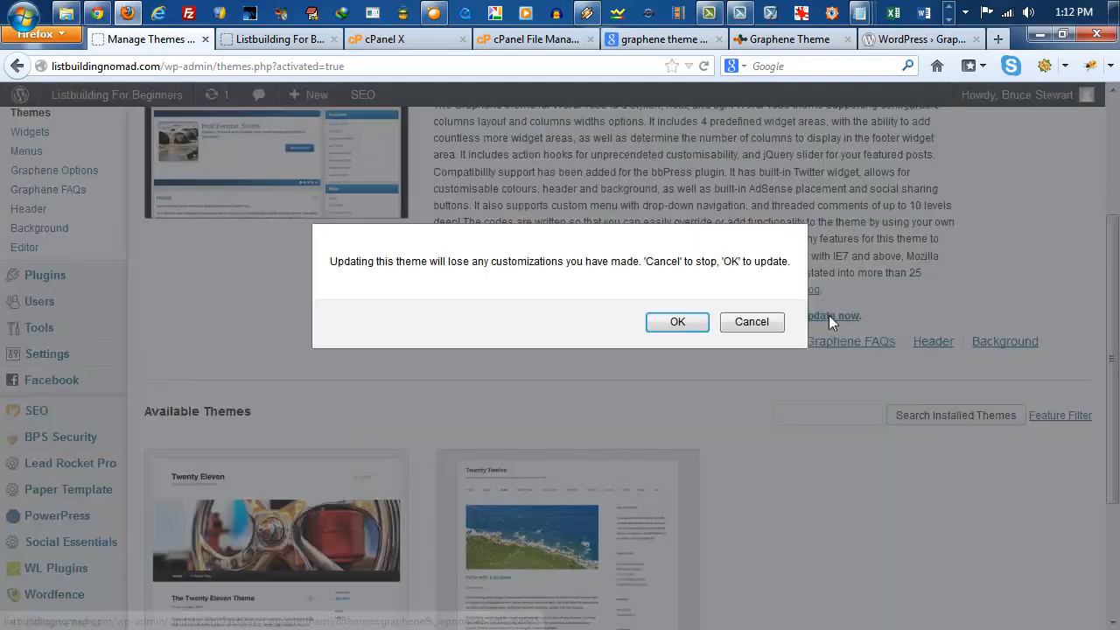
click(678, 323)
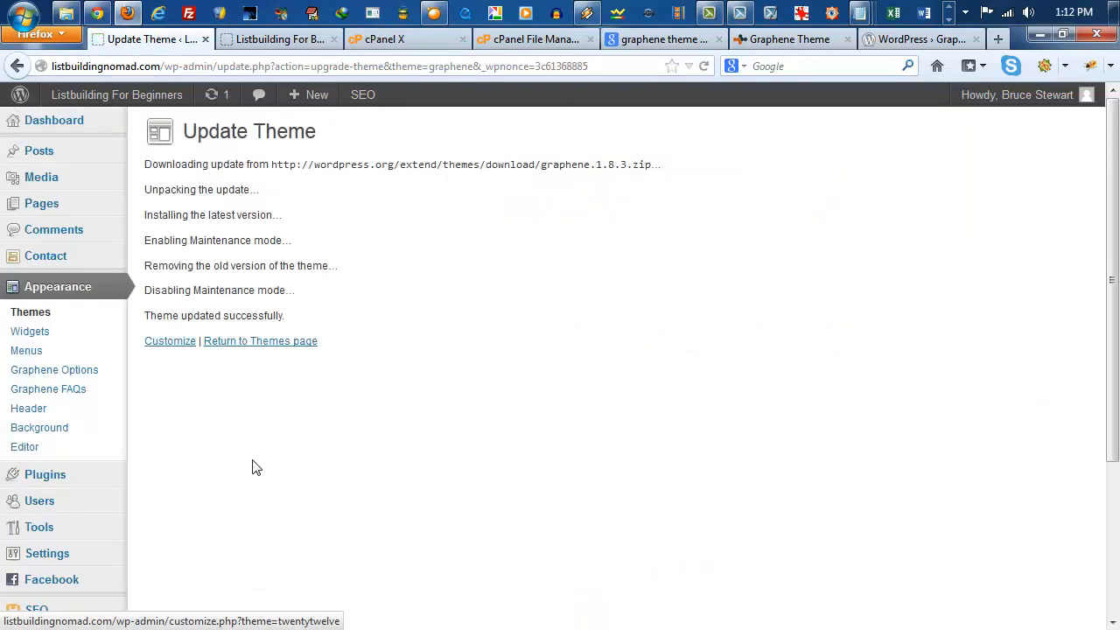
Step: Return to the Themes page and delete the unused Twenty Eleven theme, confirming the deletion
click(239, 347)
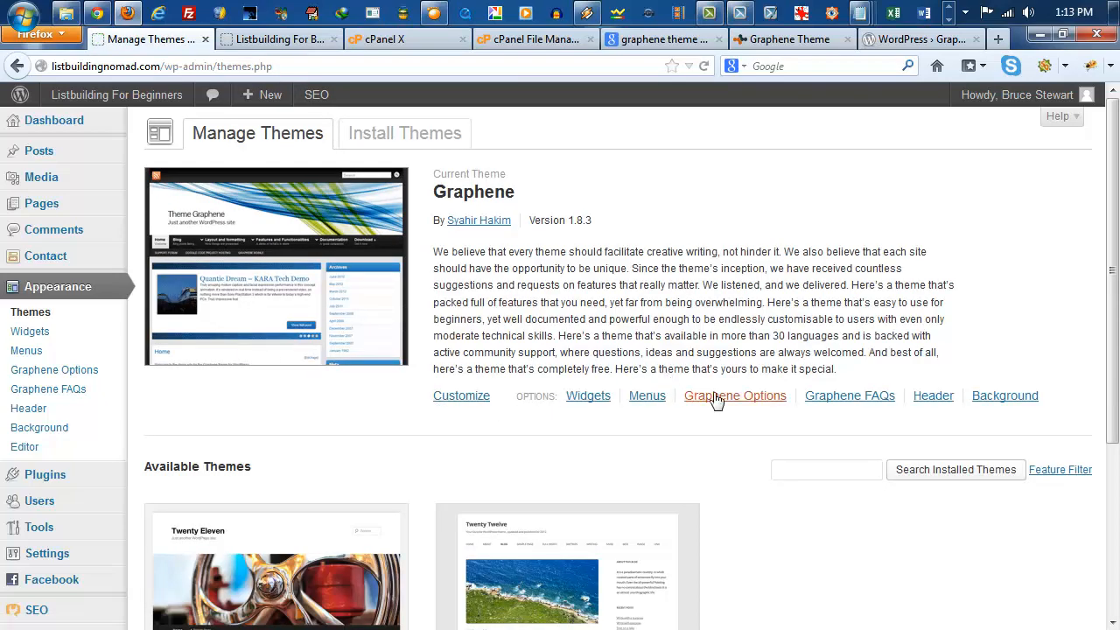
scroll(698, 343, down, 4)
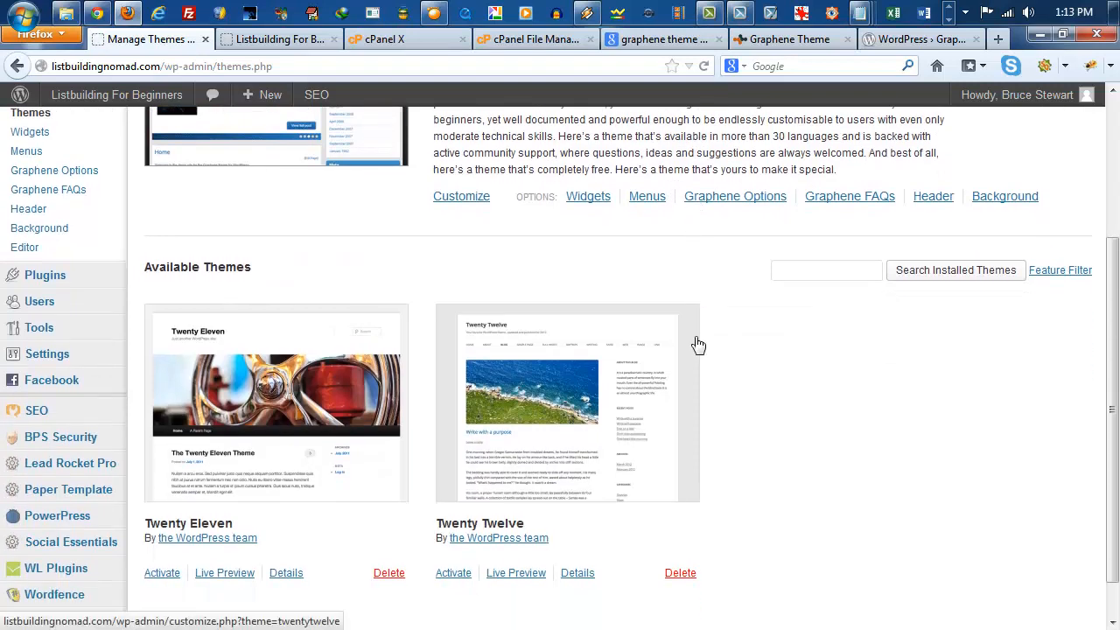
scroll(698, 345, down, 1)
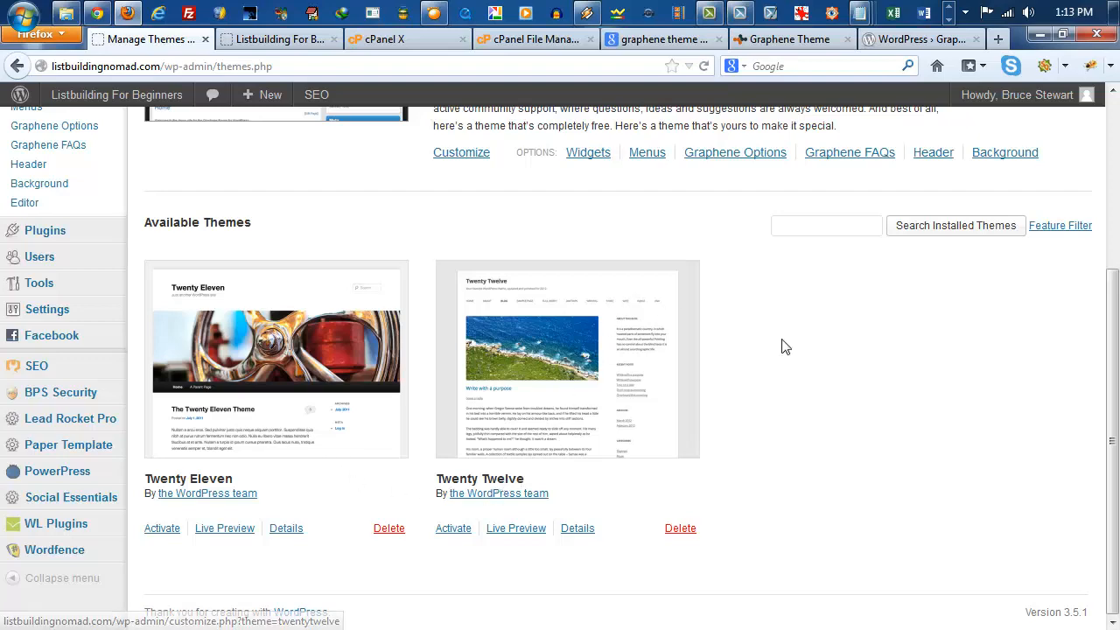
scroll(779, 345, up, 3)
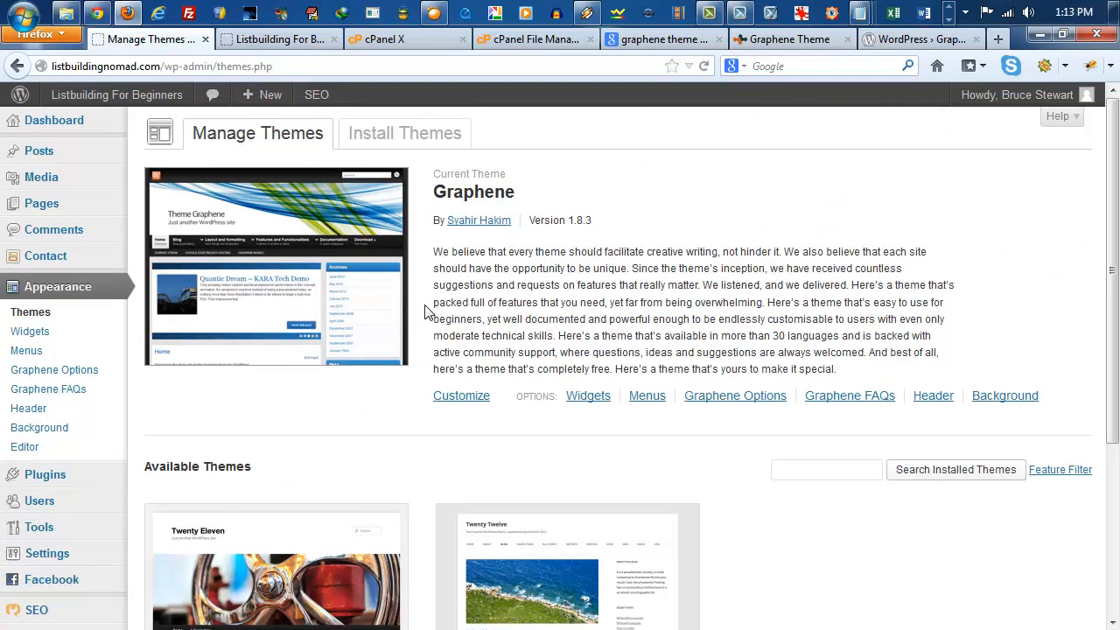
scroll(697, 381, down, 1)
scroll(697, 380, down, 1)
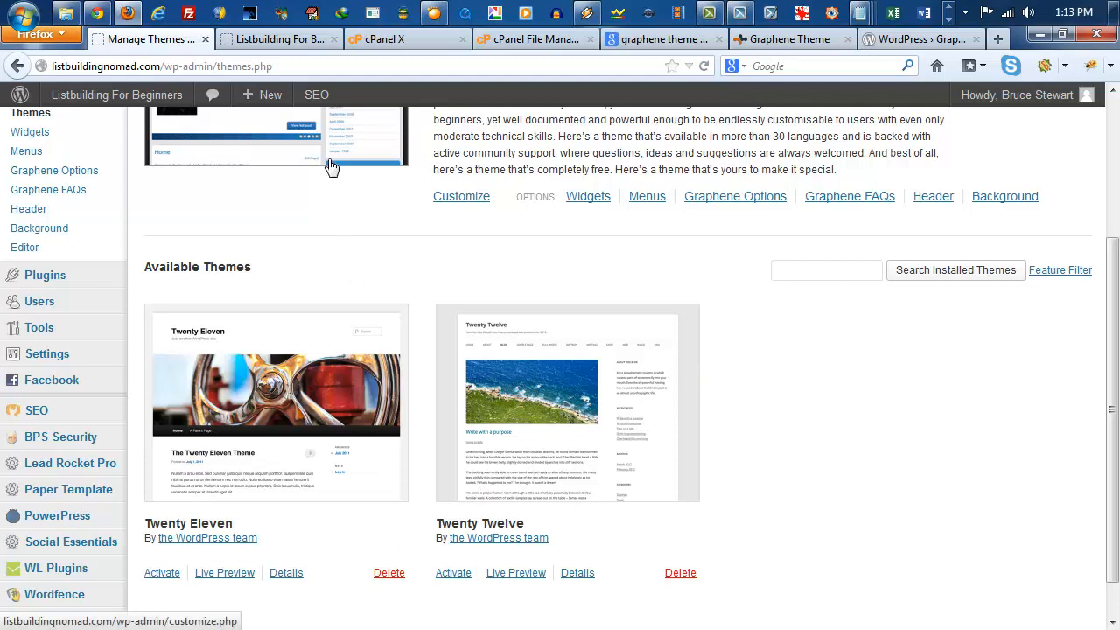
click(377, 575)
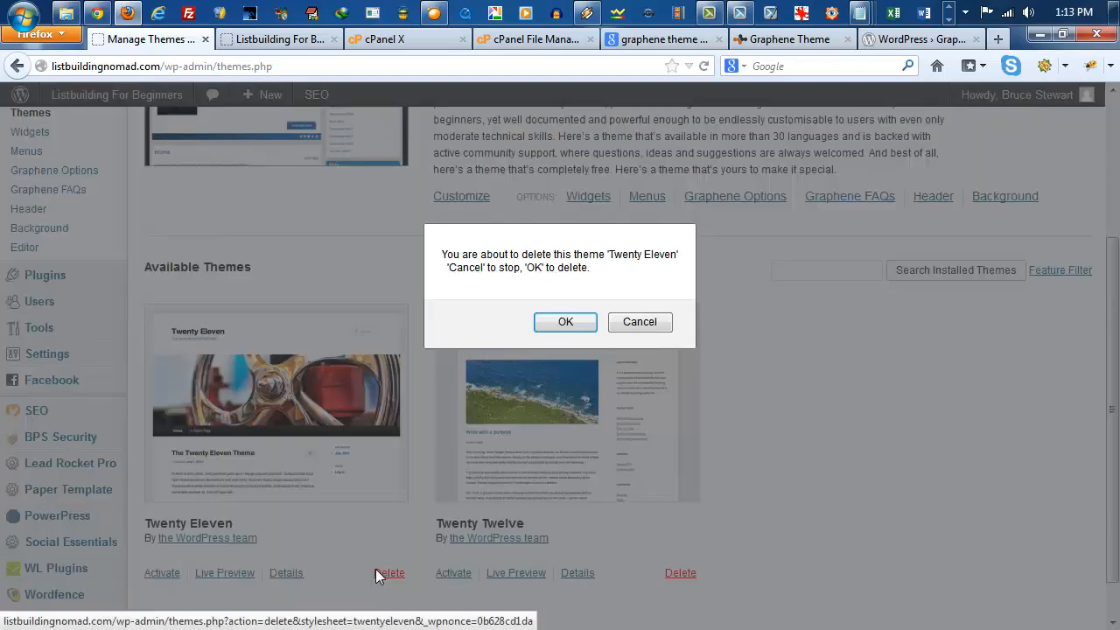
click(568, 322)
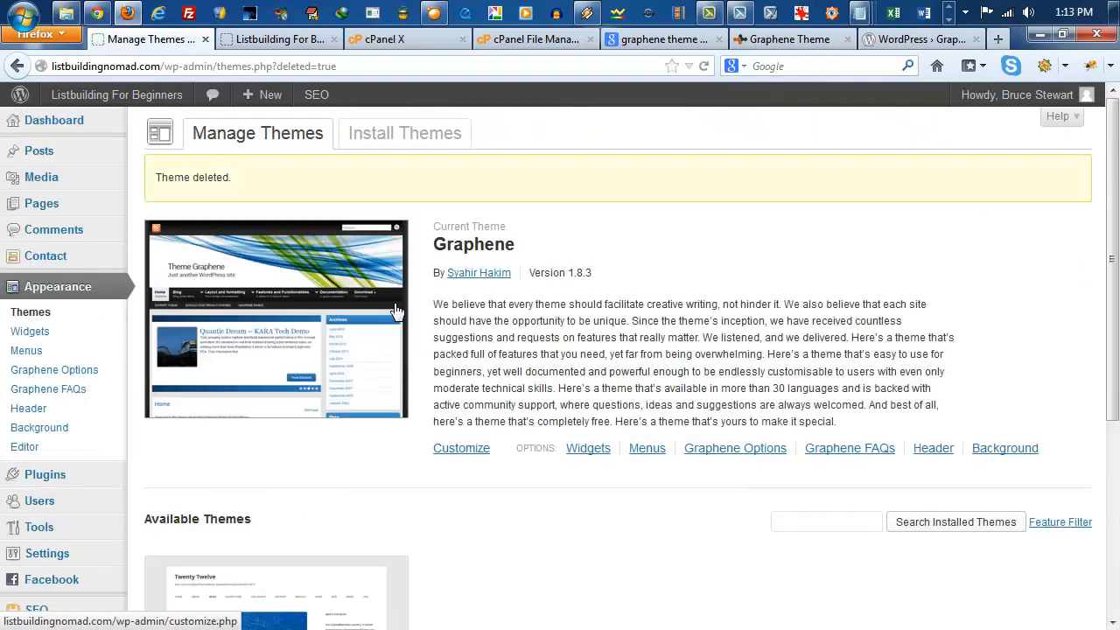
Step: Switch to the live site, reload its home page, and look over its appearance with the Graphene theme
scroll(397, 310, down, 2)
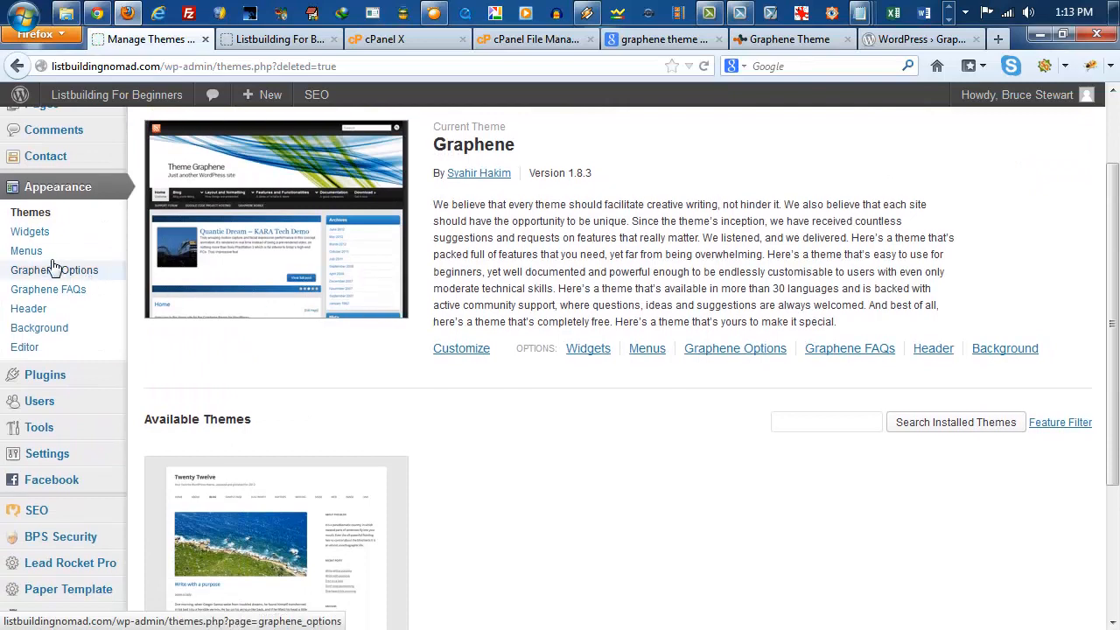
click(277, 44)
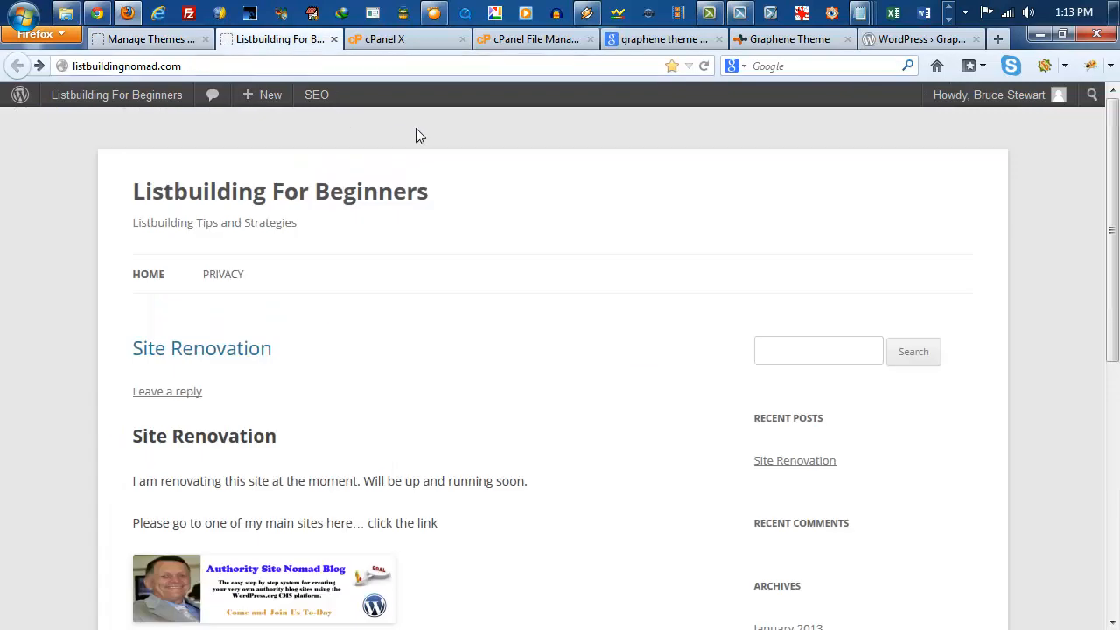
key(F5)
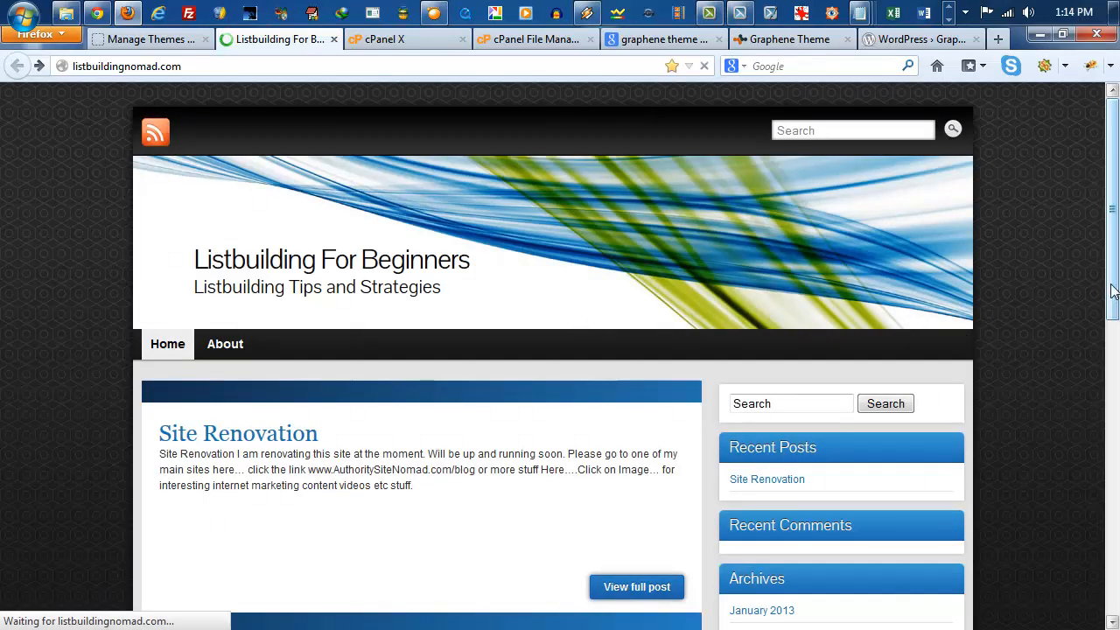
mouse_move(1114, 292)
mouse_down()
mouse_move(1117, 421)
mouse_move(1118, 290)
mouse_up()
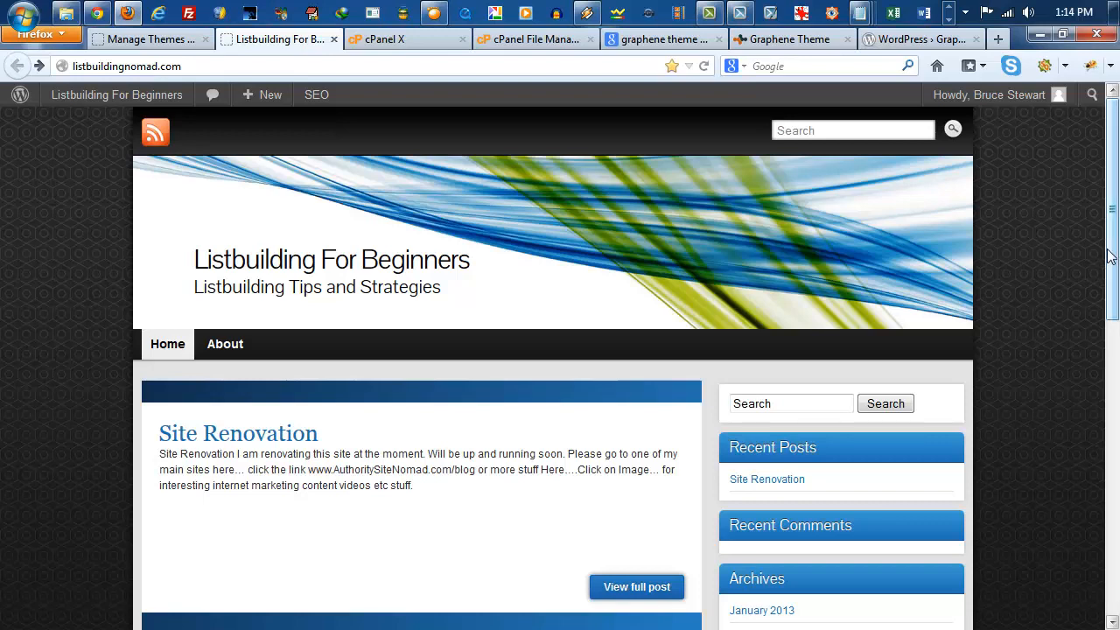
mouse_move(1110, 255)
mouse_down()
mouse_move(1115, 560)
mouse_move(1106, 272)
mouse_up()
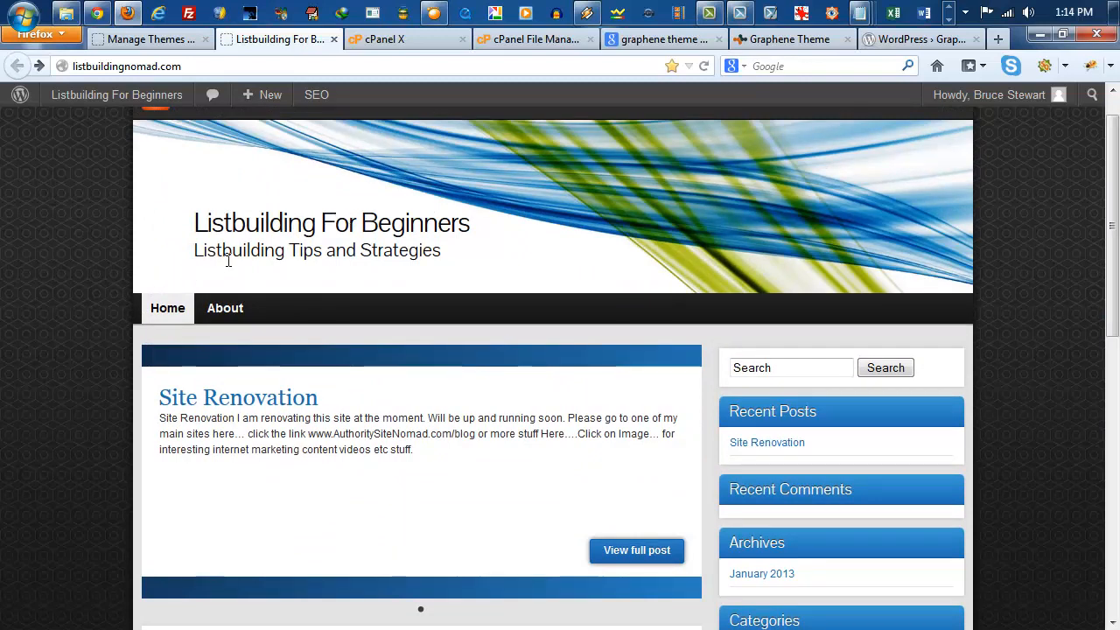
Step: Switch back to the WordPress admin and open the Menus page under the appearance settings
click(126, 40)
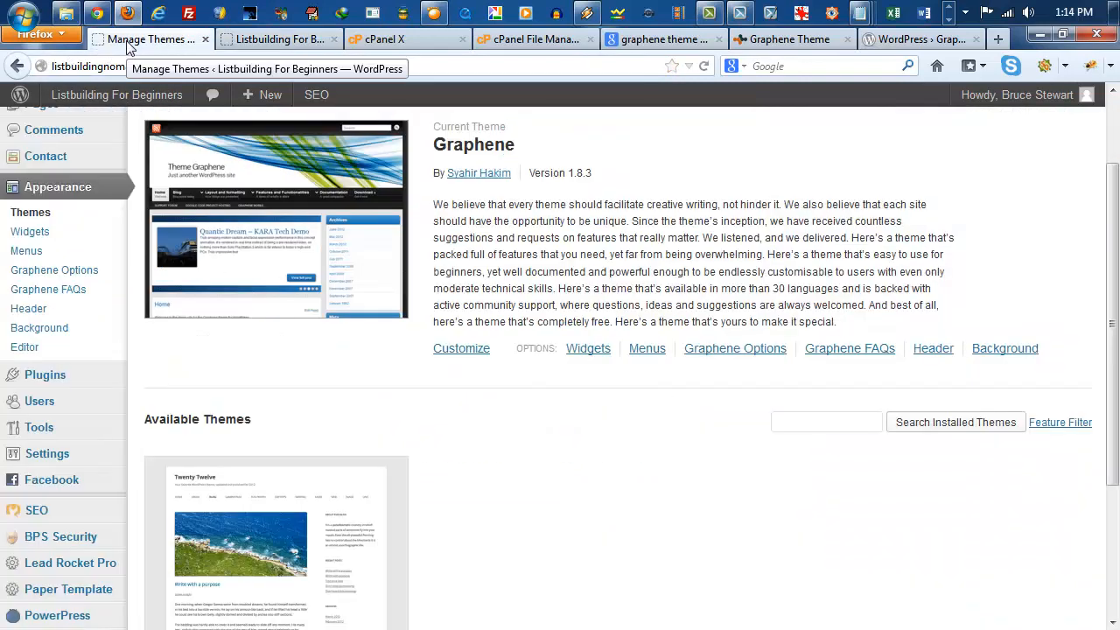
scroll(338, 427, up, 2)
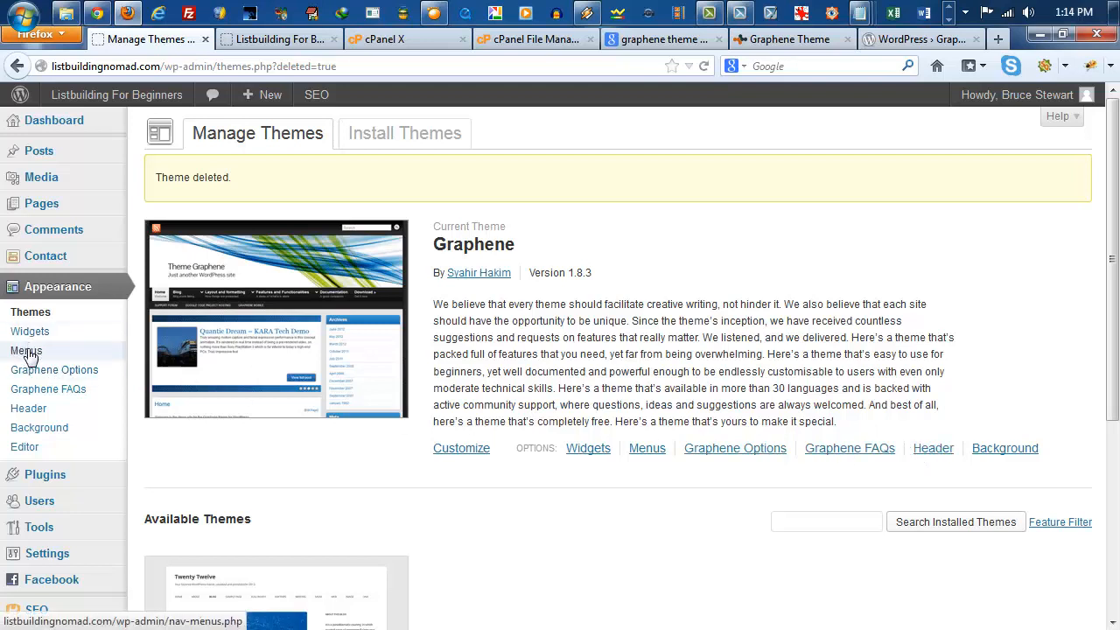
click(28, 352)
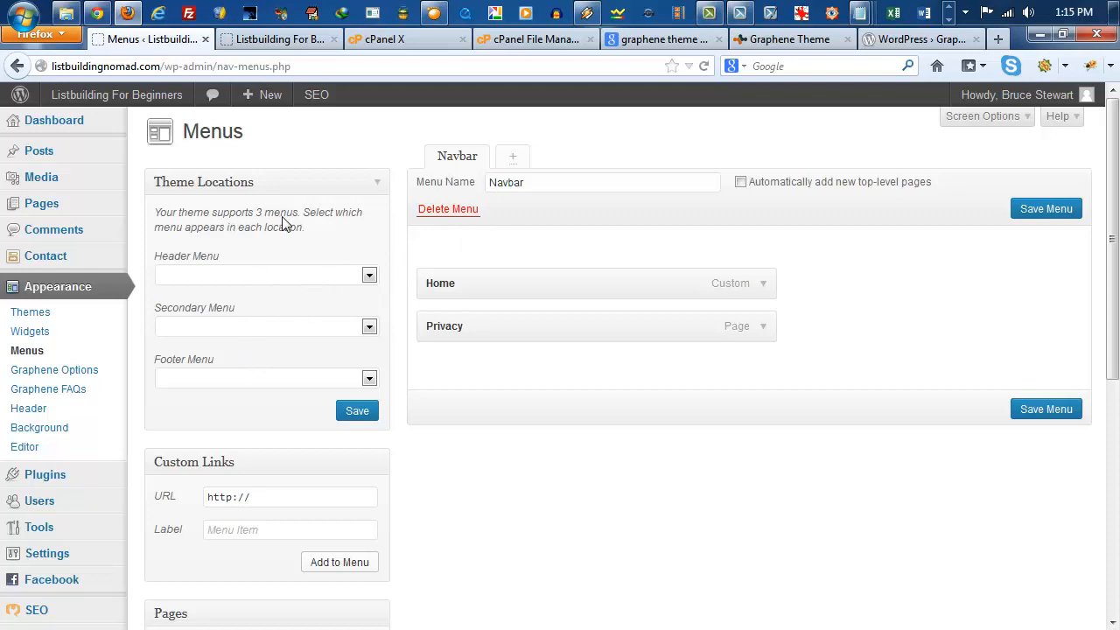
Step: Switch to the live site and look over its home page from header navigation to footer for menu positions
click(291, 38)
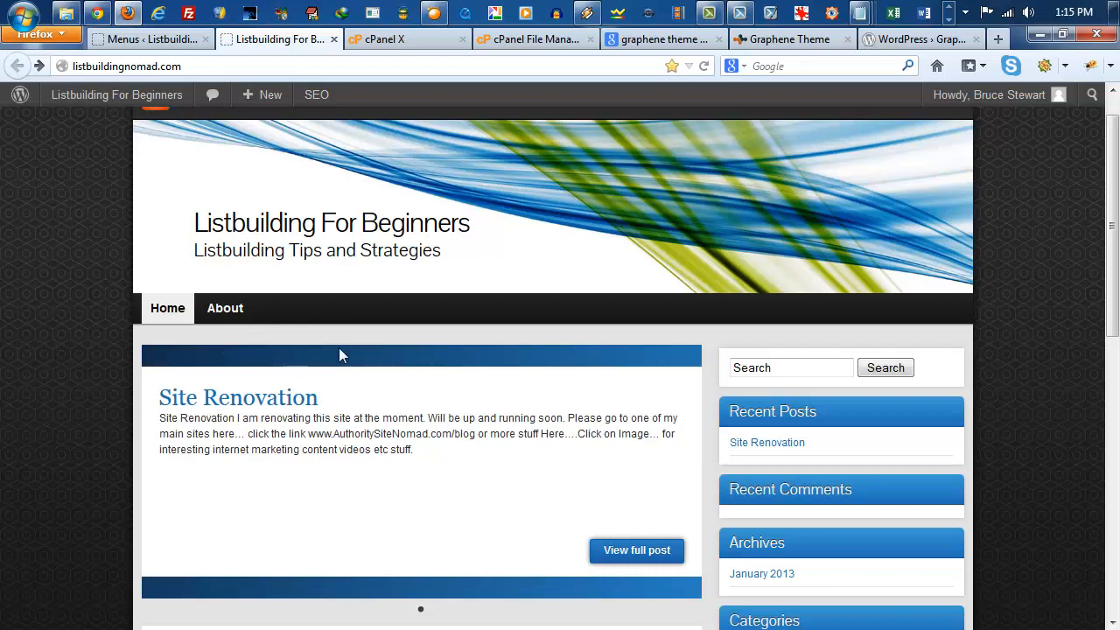
drag(1112, 182, 1113, 460)
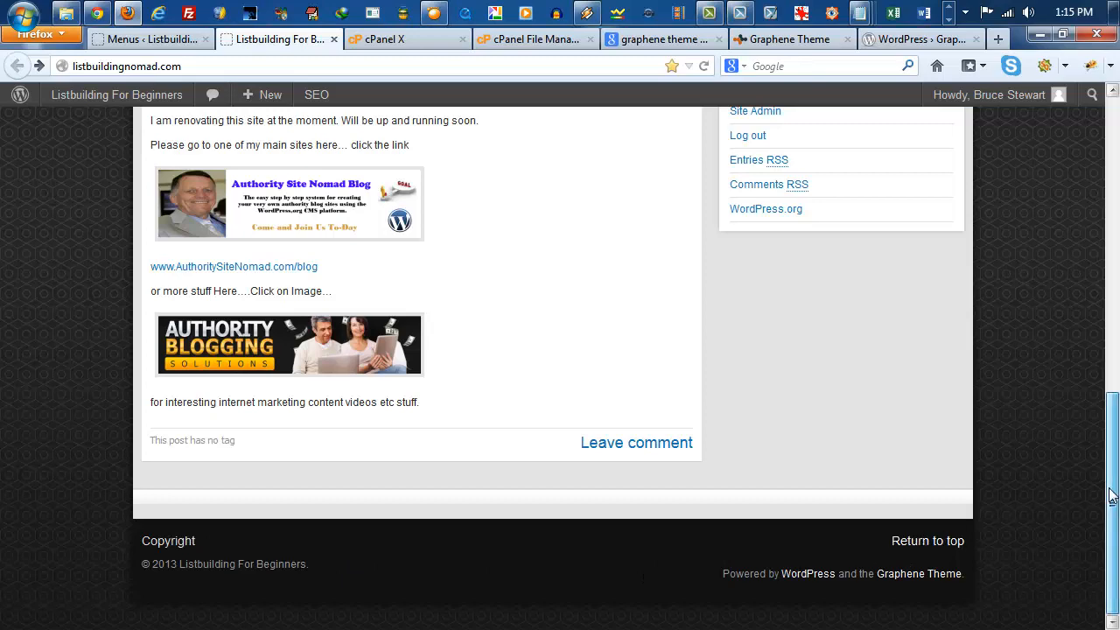
drag(1112, 493, 1112, 166)
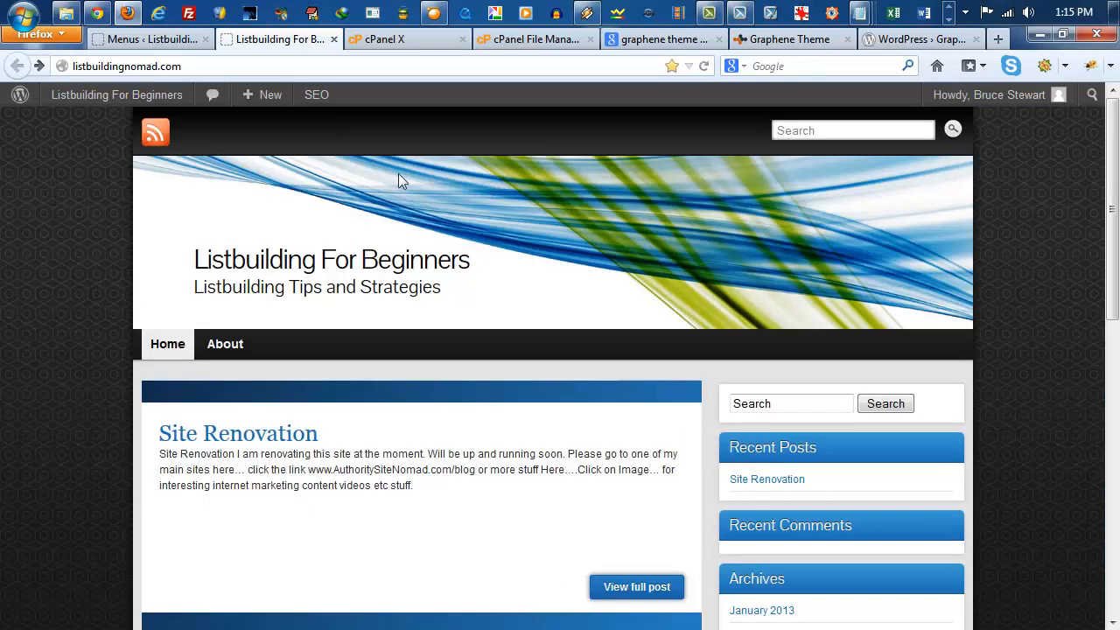
Step: Return to the WordPress Menus page, rename the Navbar menu to 1stNavbar, and save it
click(154, 39)
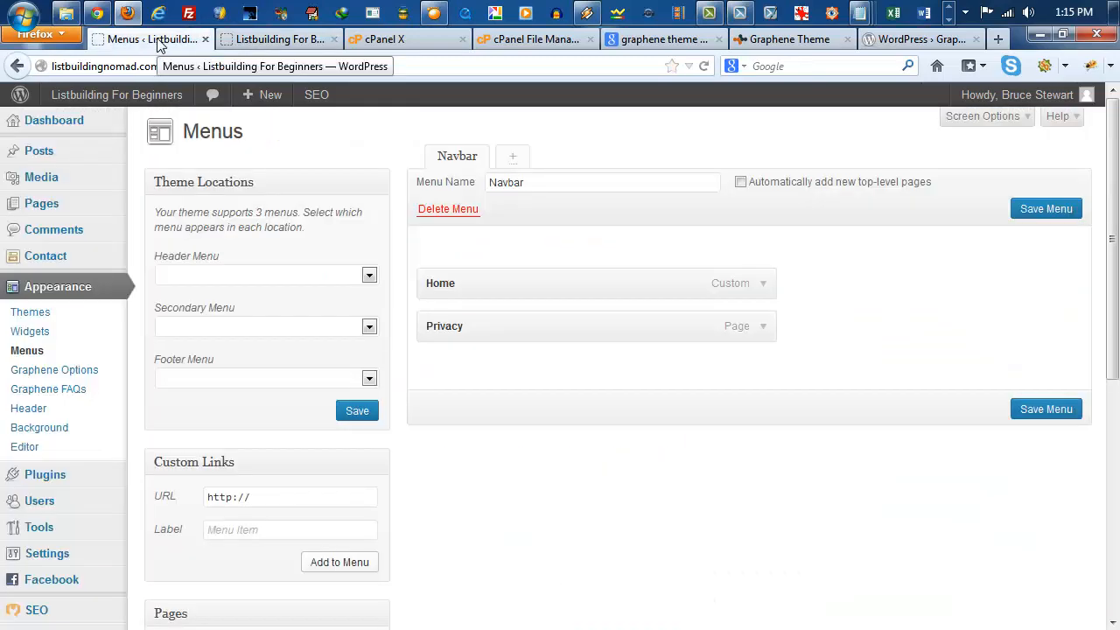
click(490, 182)
click(489, 182)
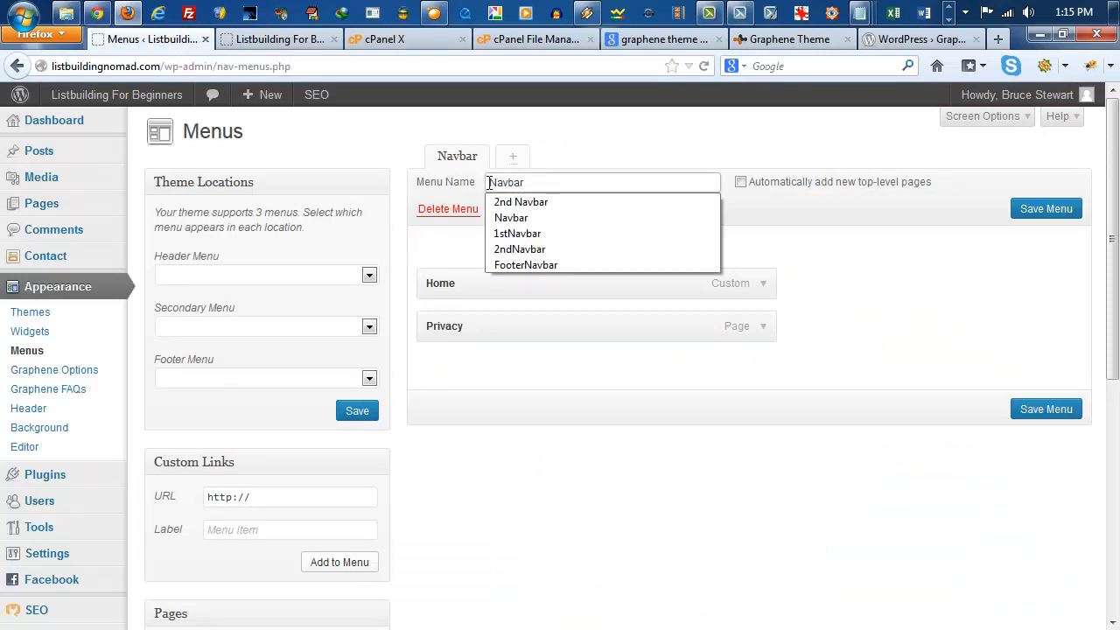
click(519, 234)
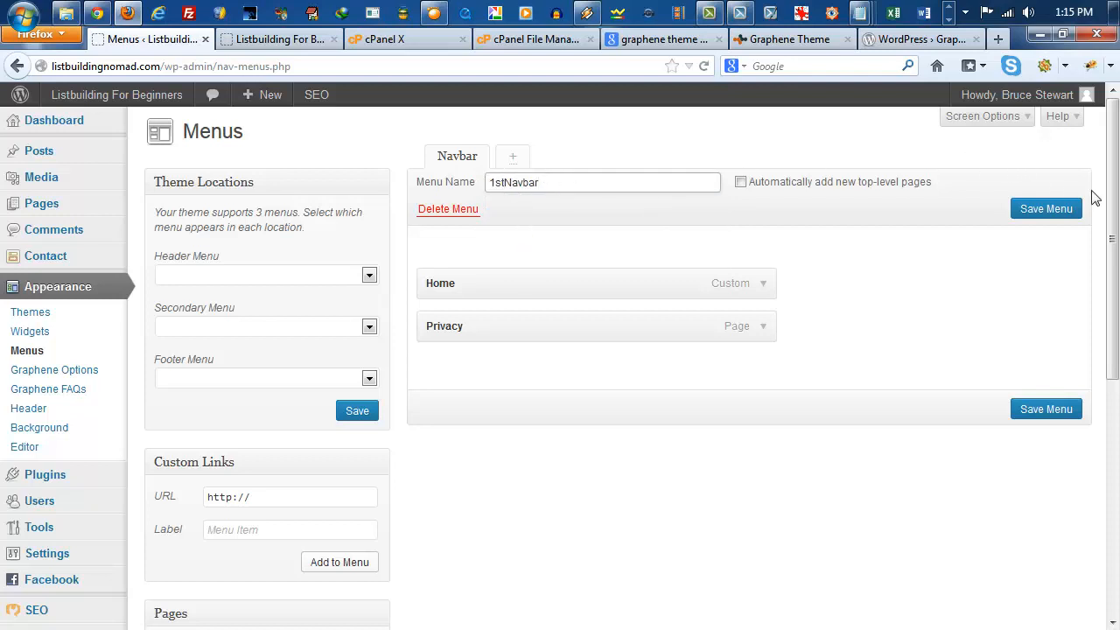
click(1057, 212)
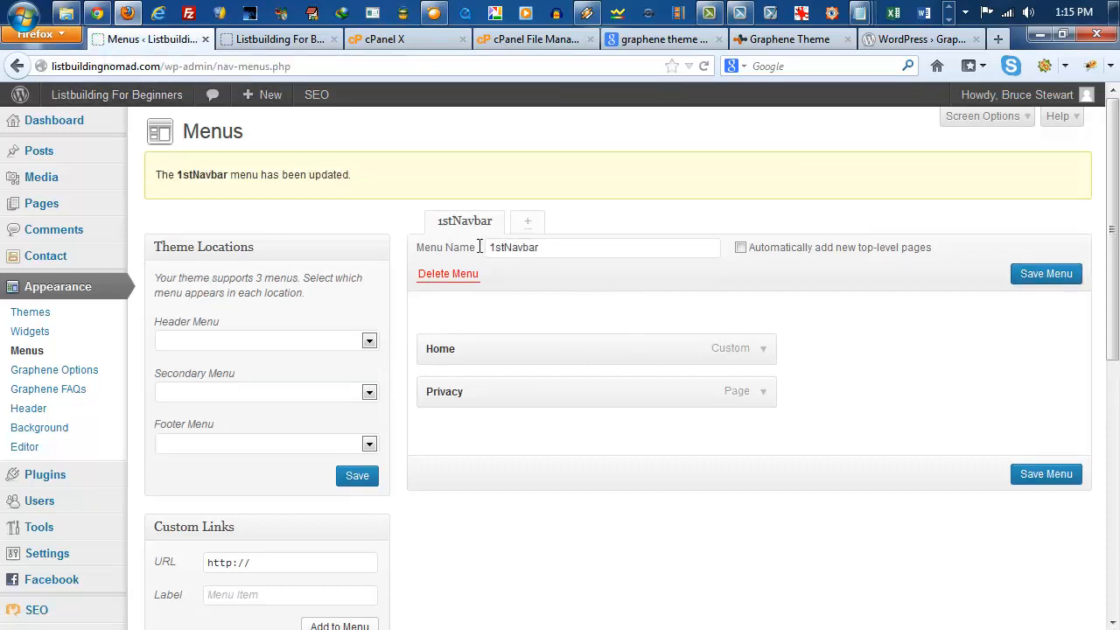
Step: Create a new navigation menu named 2ndNavbar
click(529, 223)
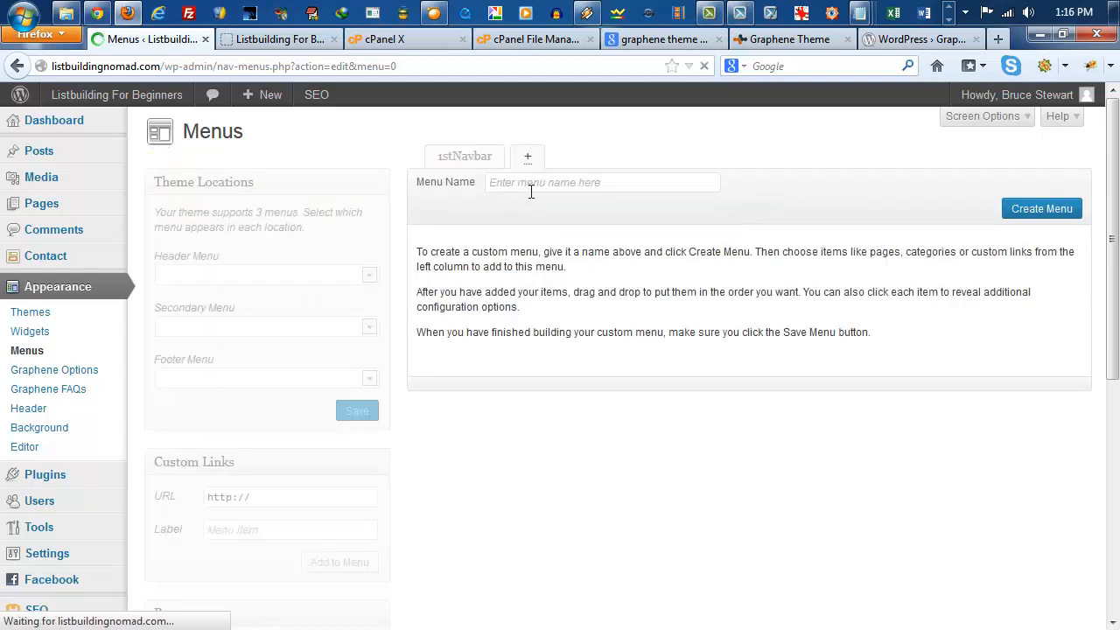
click(530, 185)
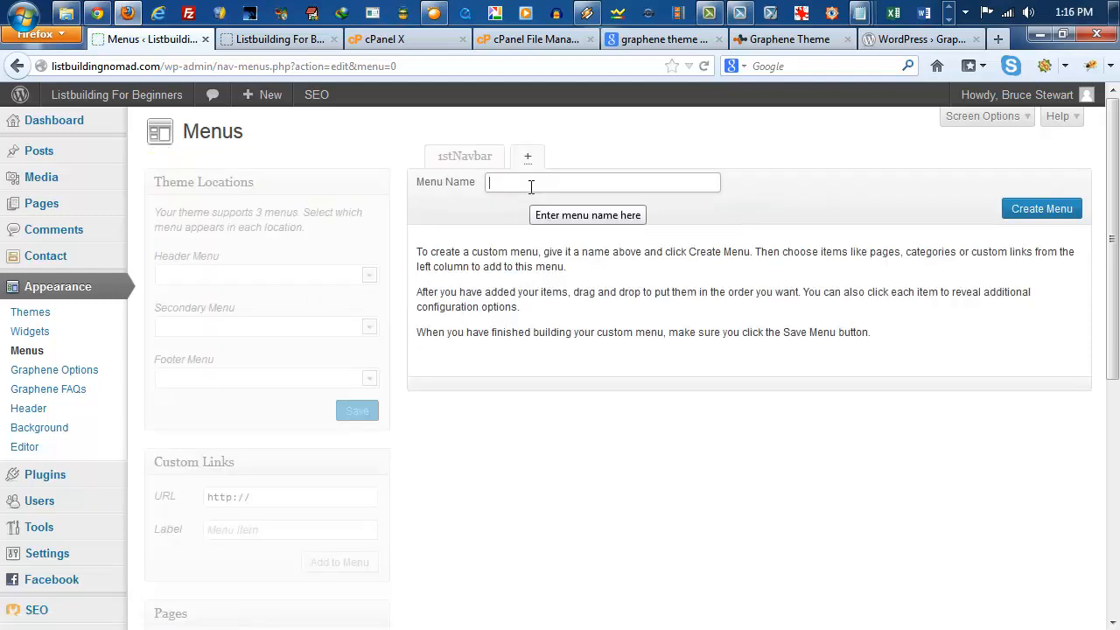
text(2)
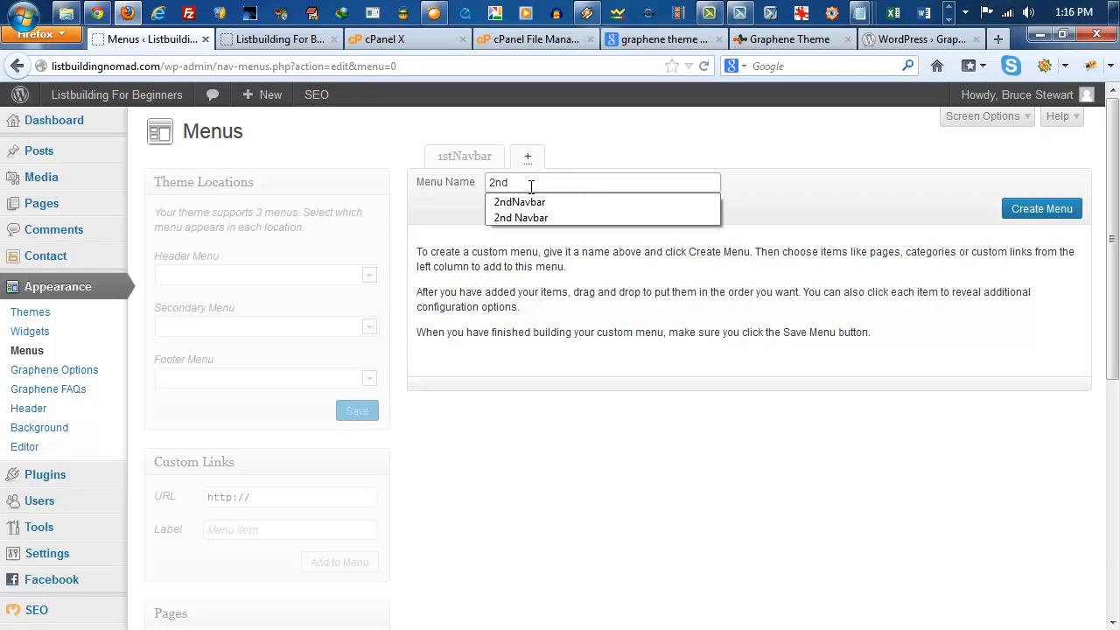
text(nd)
click(531, 205)
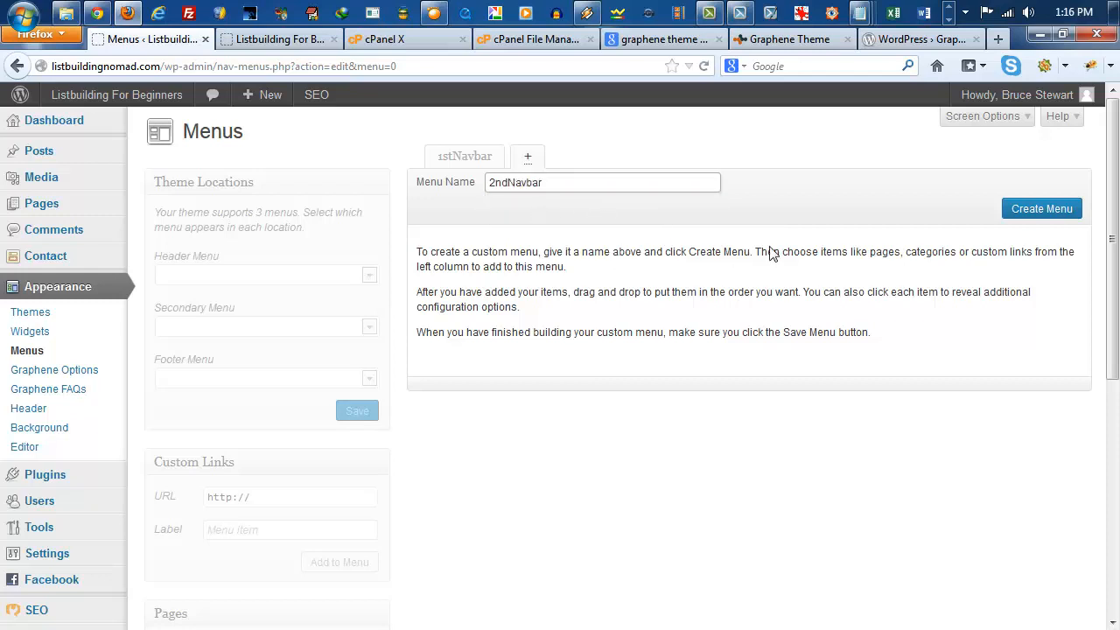
click(1028, 212)
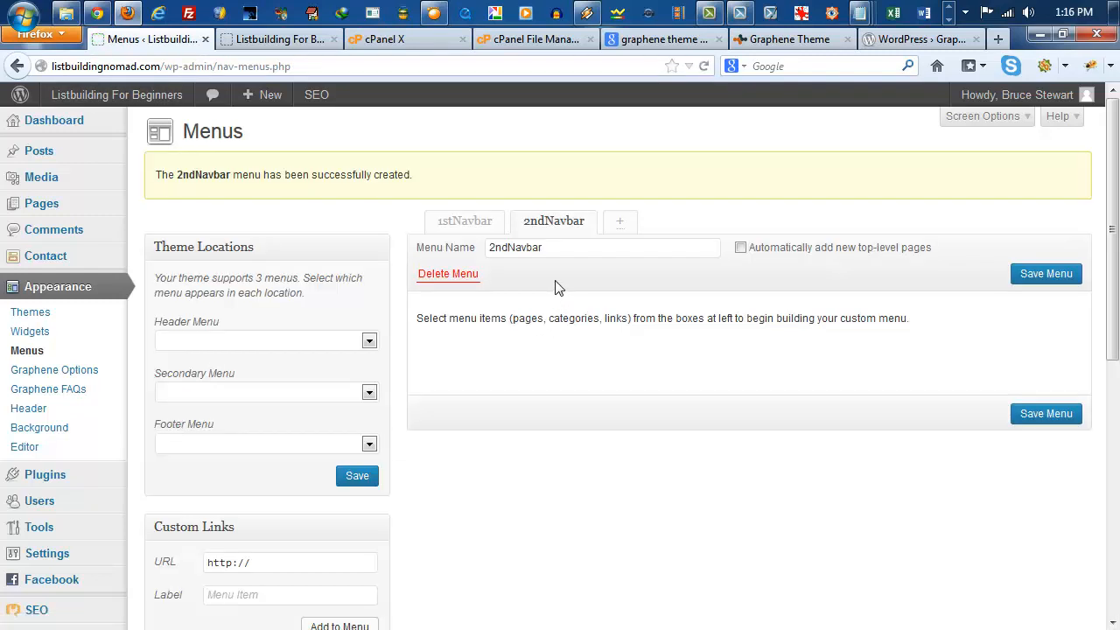
Step: Create another new navigation menu named FooterNavbar
click(619, 228)
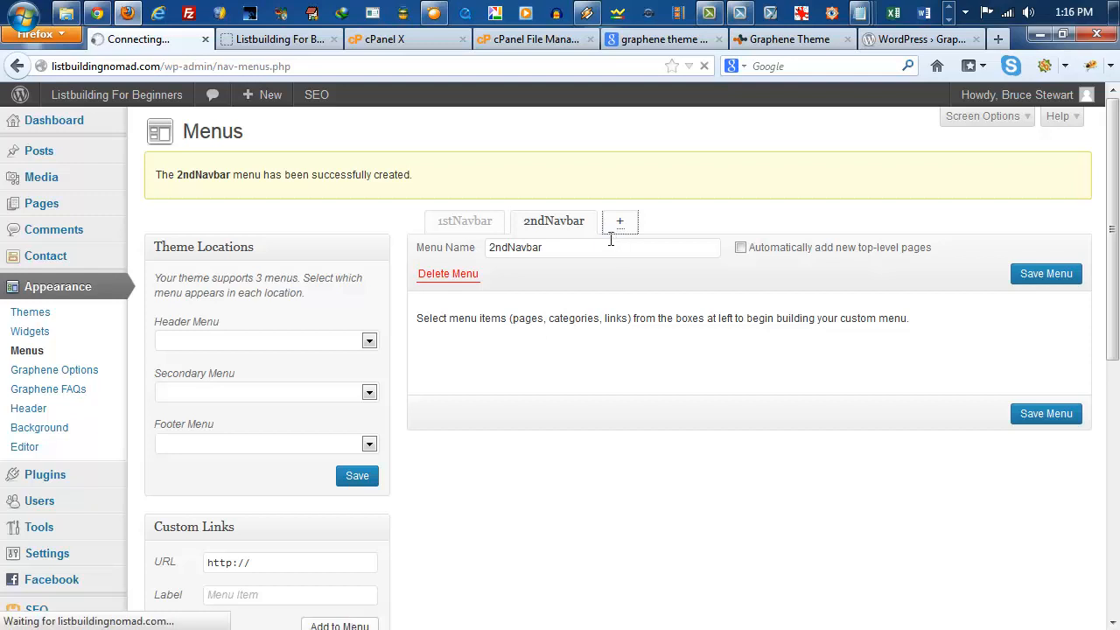
click(609, 247)
double_click(565, 252)
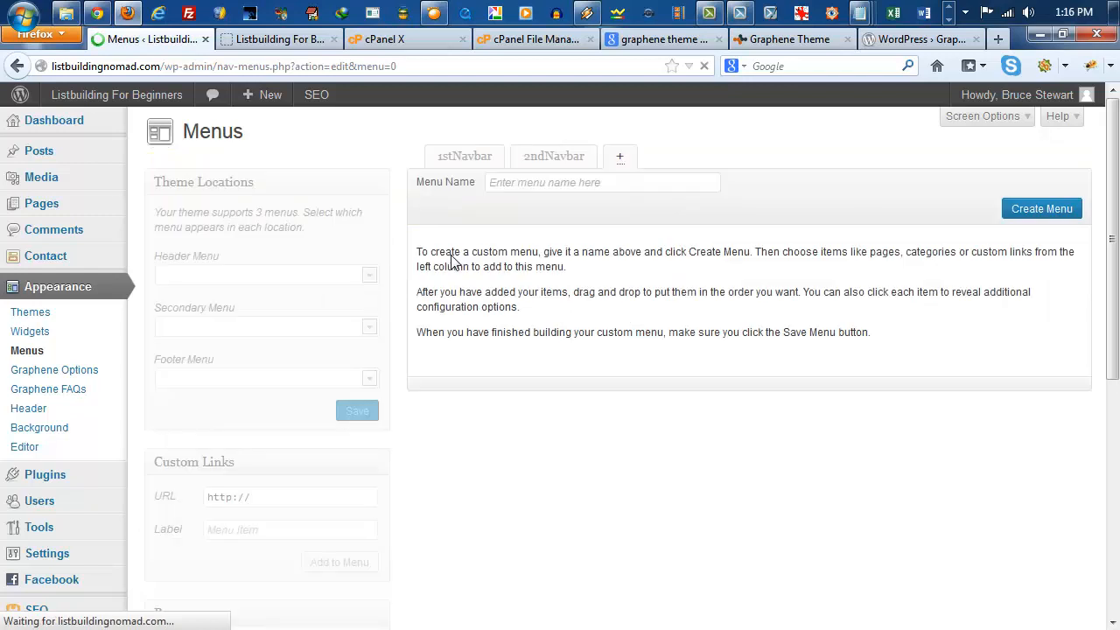
click(613, 180)
text(F)
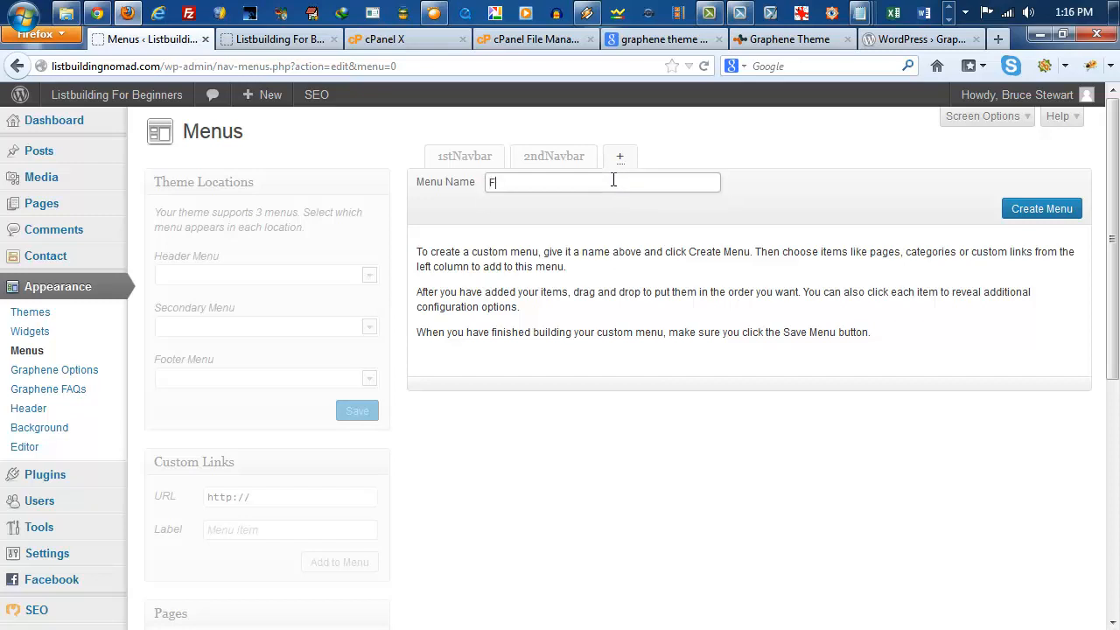
text(oot)
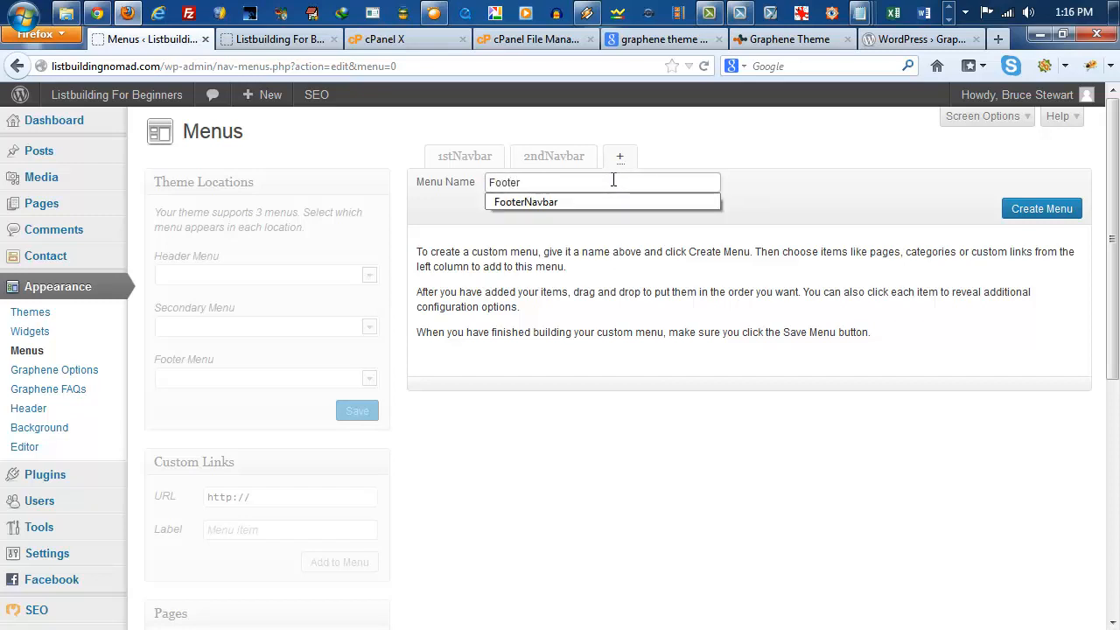
text(er)
click(553, 195)
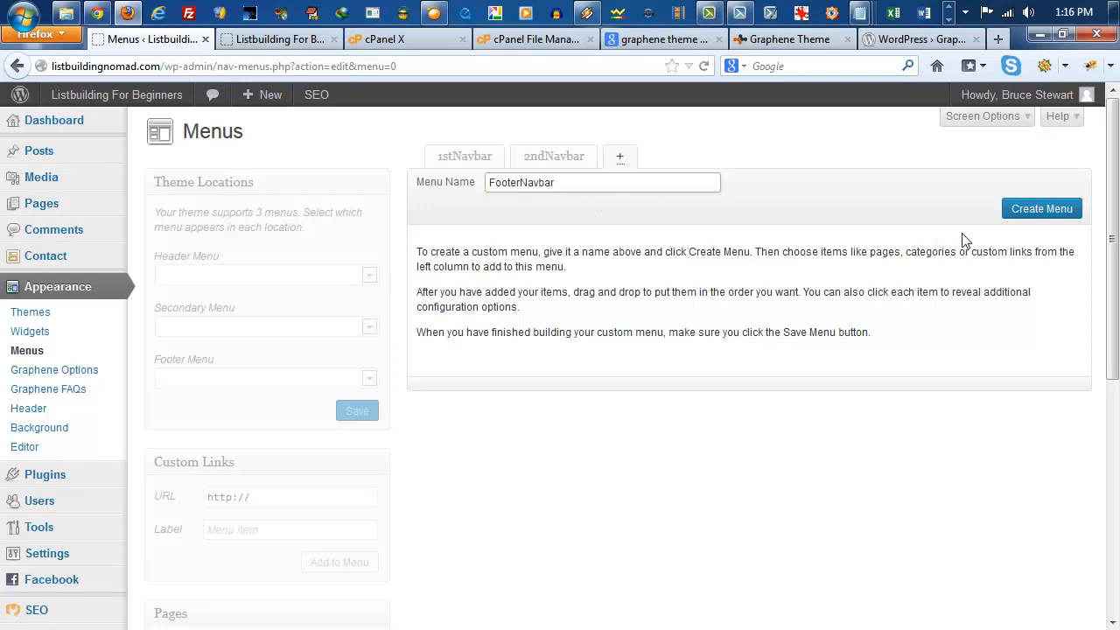
click(1050, 211)
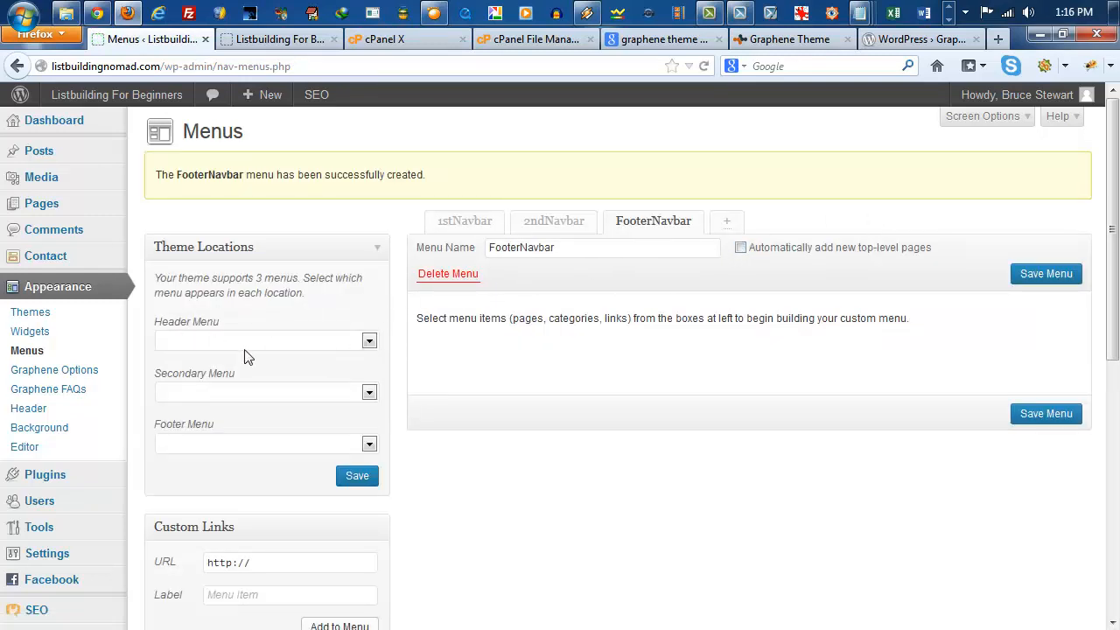
Step: Assign 1stNavbar as Header Menu, 2ndNavbar as Secondary Menu and FooterNavbar as Footer Menu, and save the theme locations
click(367, 342)
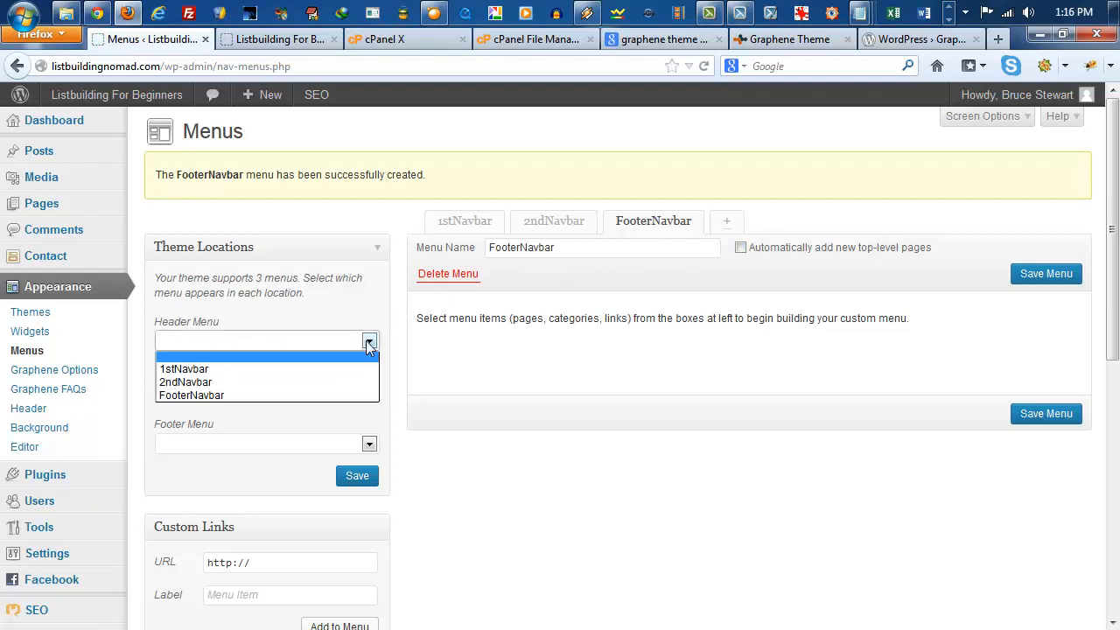
click(211, 372)
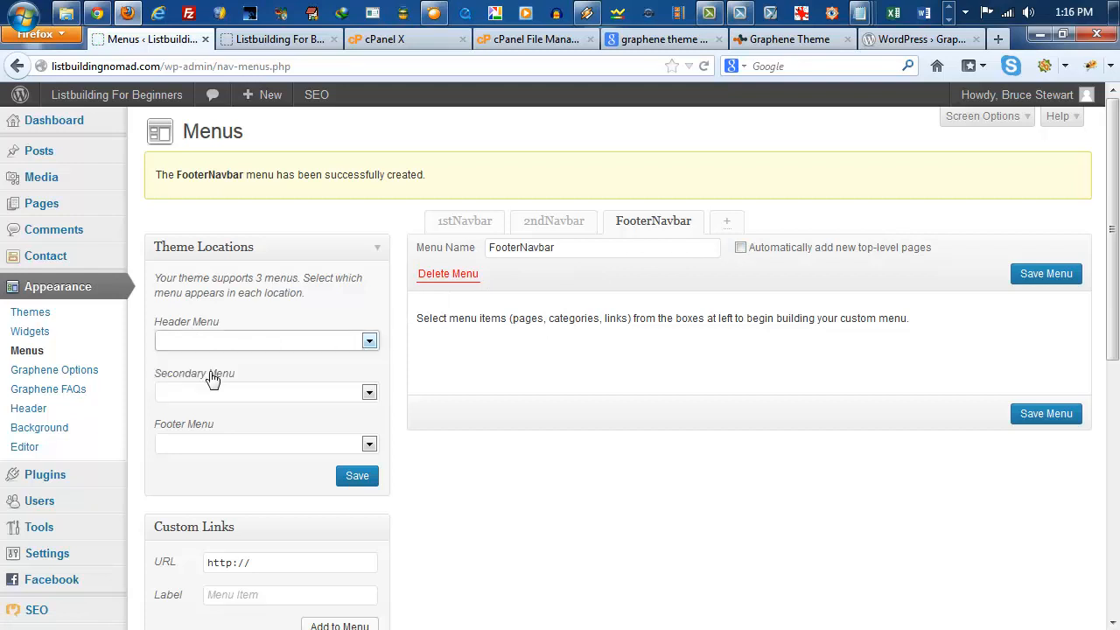
click(369, 393)
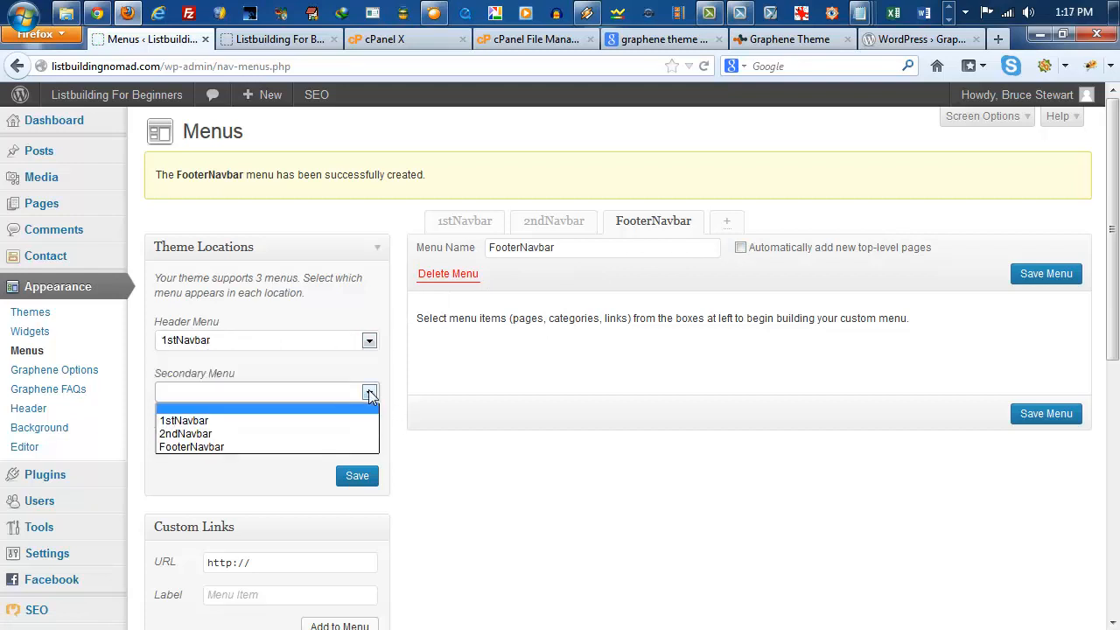
click(212, 433)
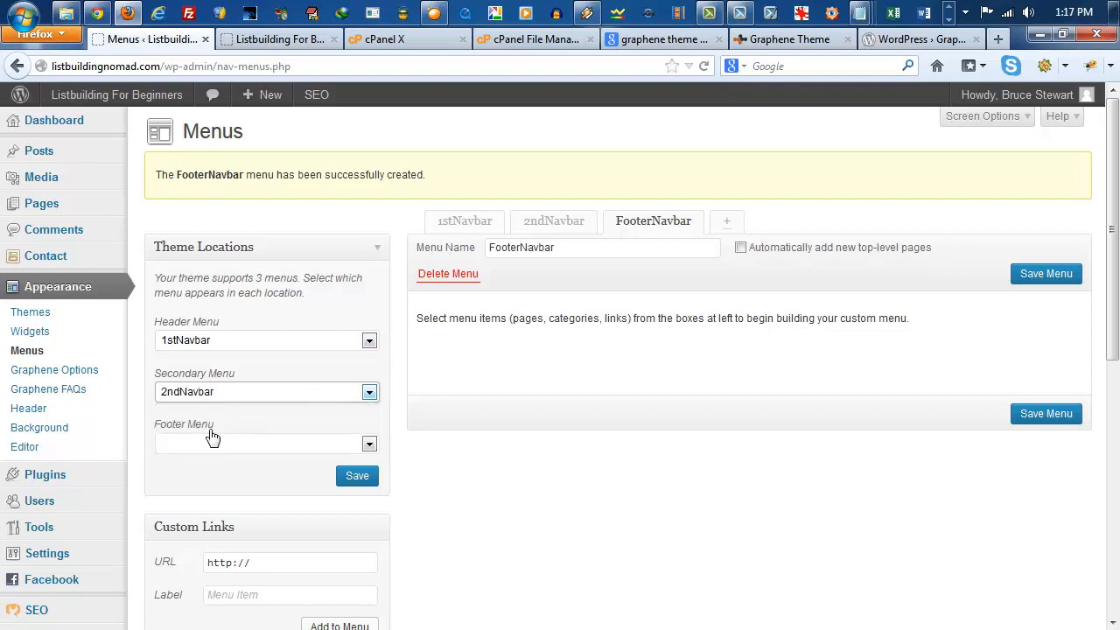
click(368, 443)
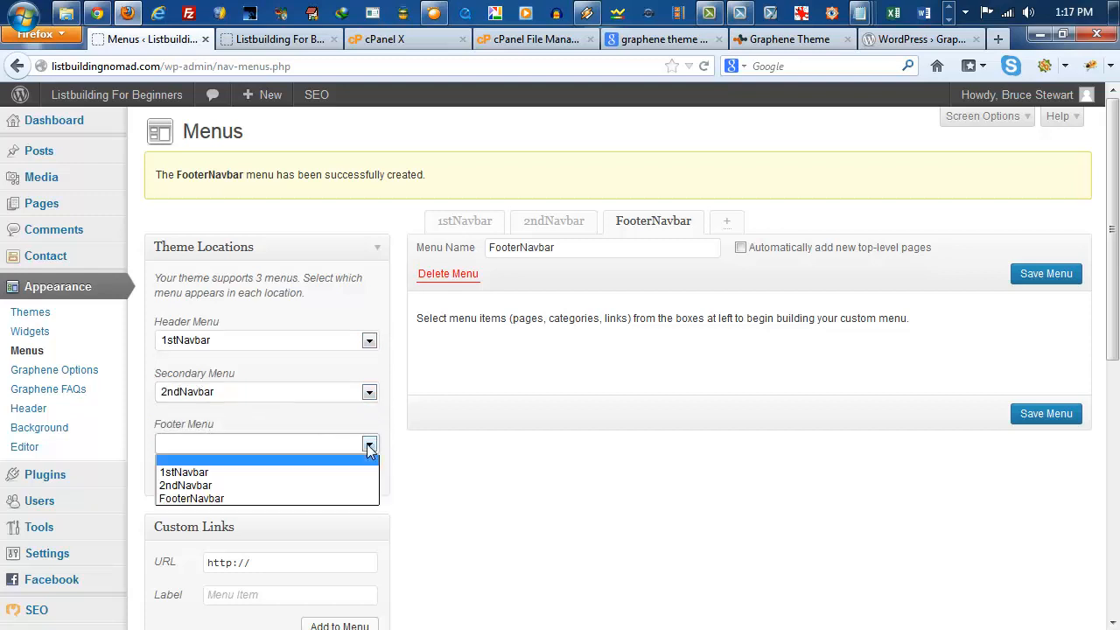
click(201, 499)
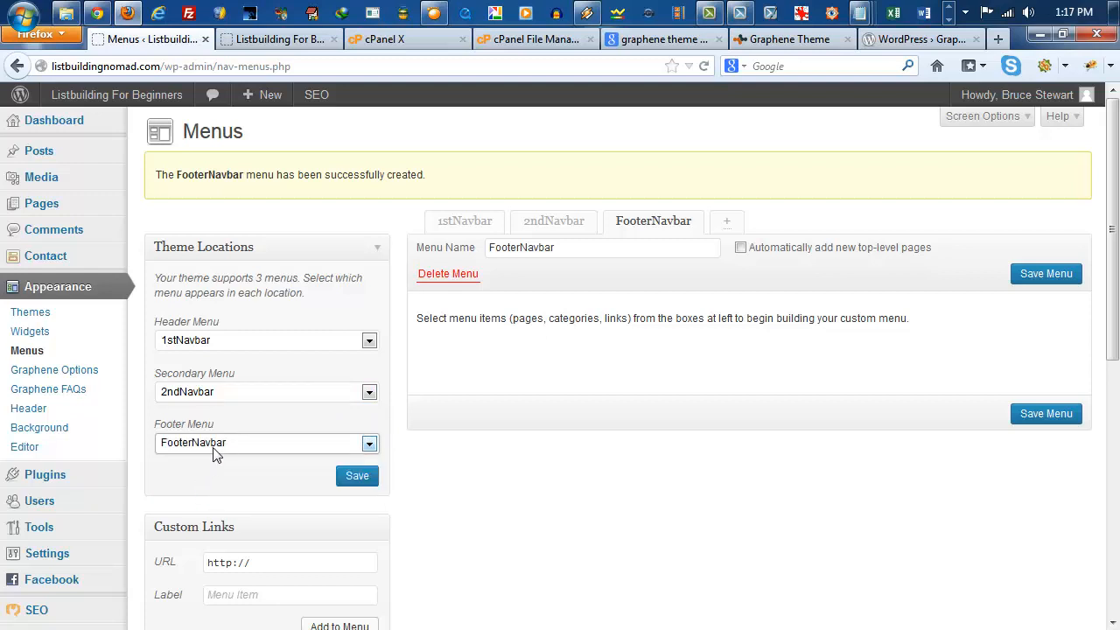
click(359, 482)
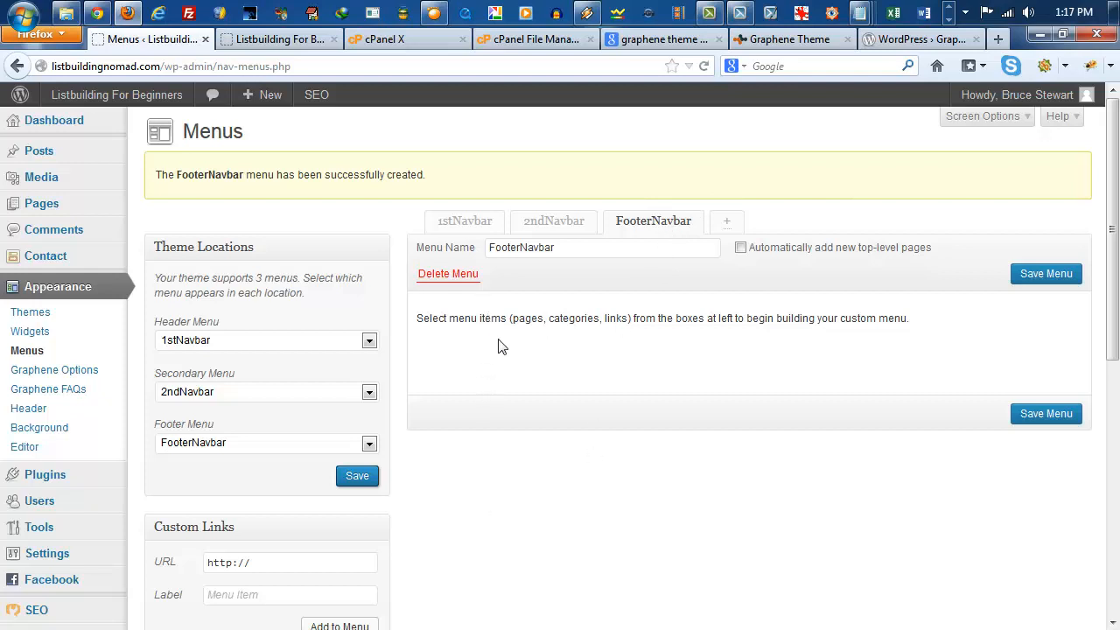
Step: Add the Disclaimer, Terms & Conditions, Privacy, Earnings and Copyright pages to the FooterNavbar menu
scroll(562, 533, down, 4)
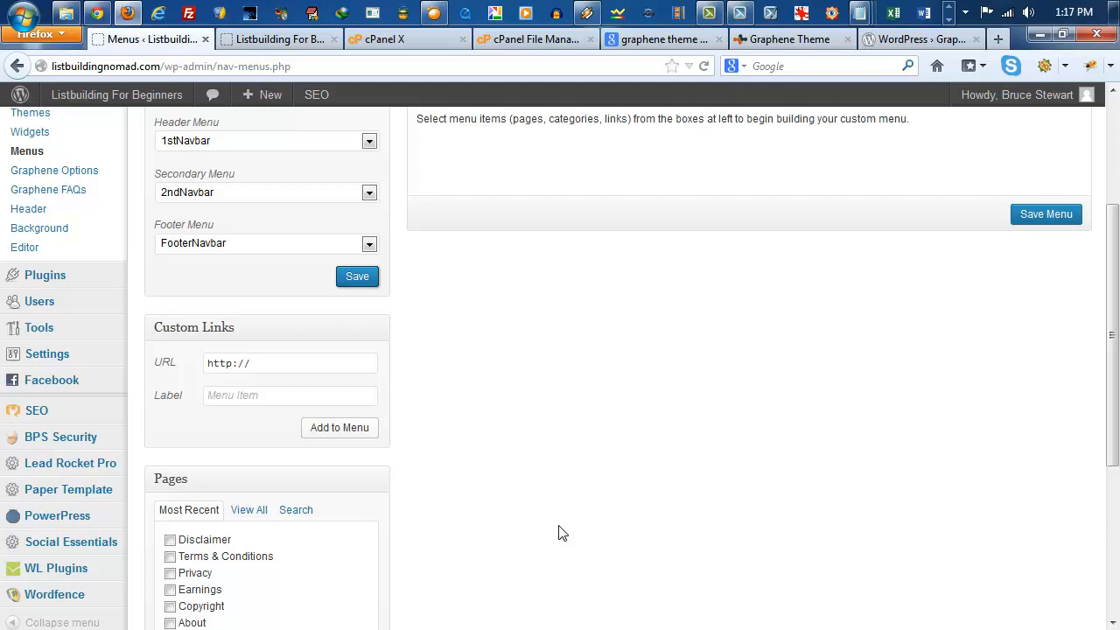
scroll(560, 531, down, 4)
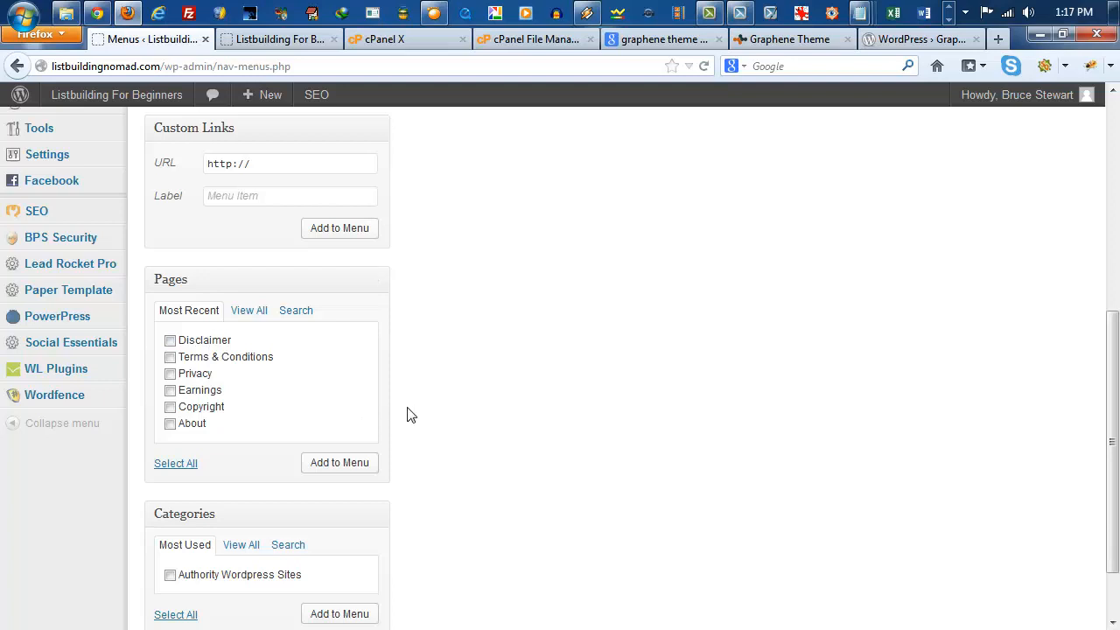
scroll(408, 413, up, 2)
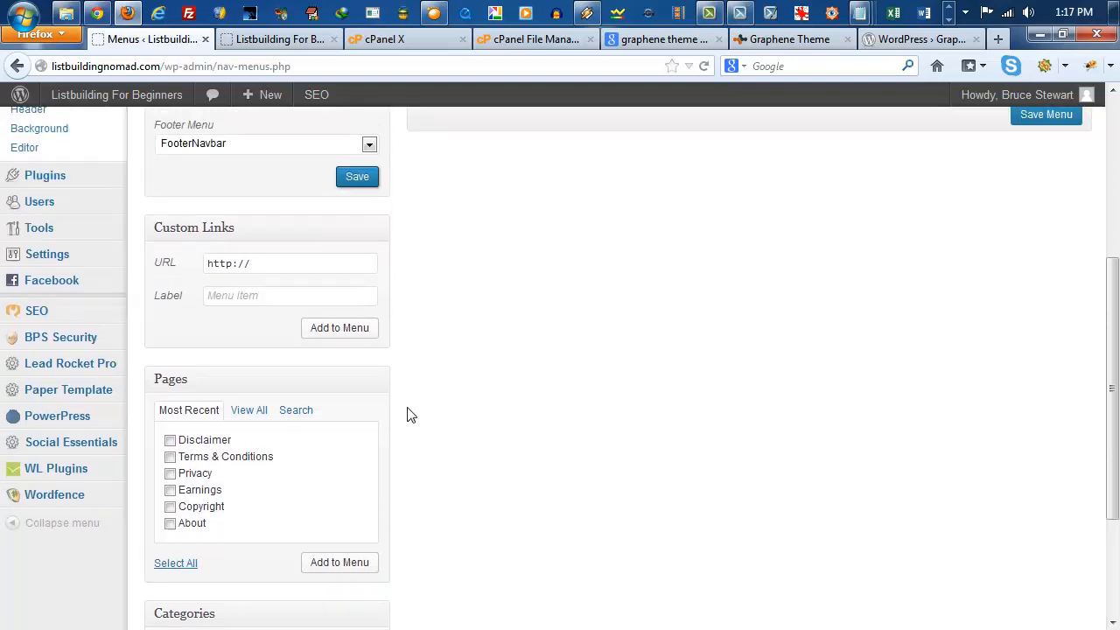
scroll(408, 413, down, 2)
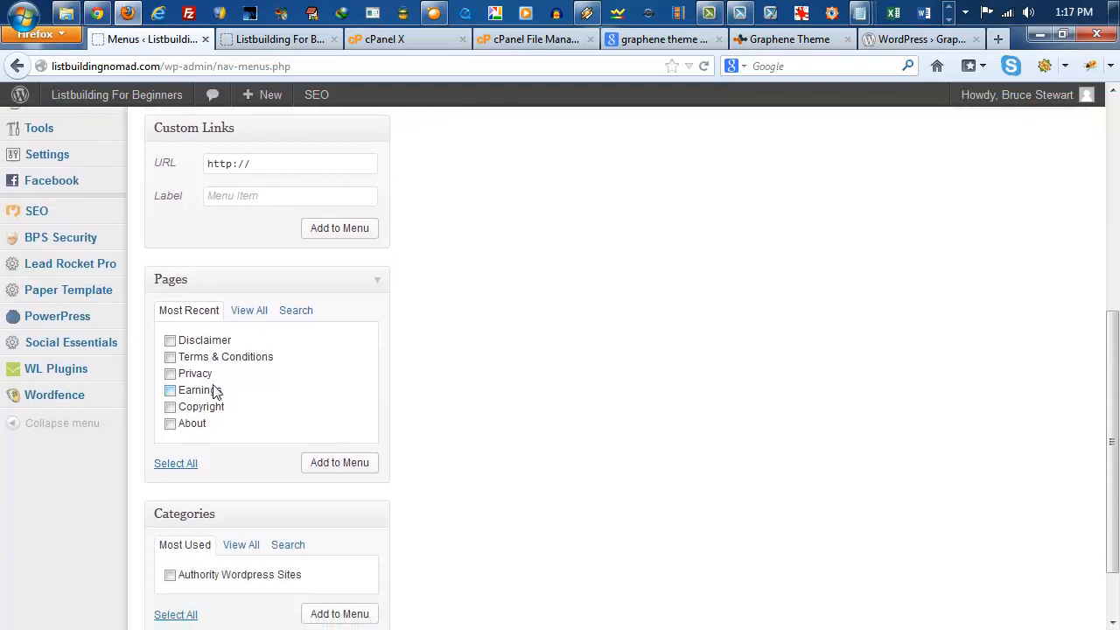
click(169, 341)
click(170, 357)
click(170, 374)
click(169, 390)
click(169, 406)
click(349, 467)
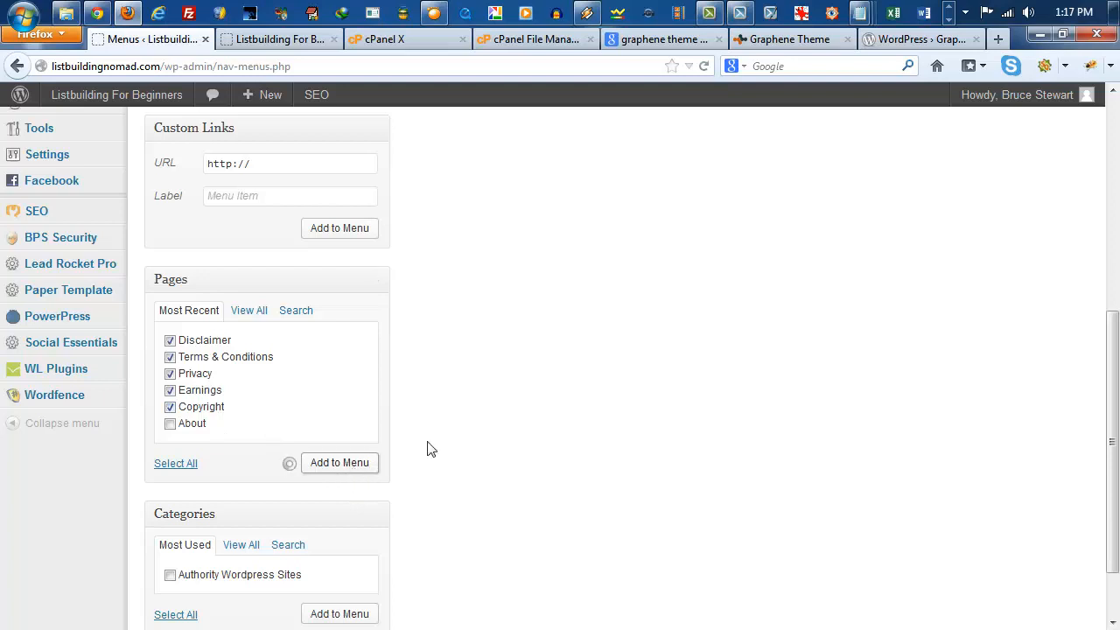
scroll(536, 449, up, 4)
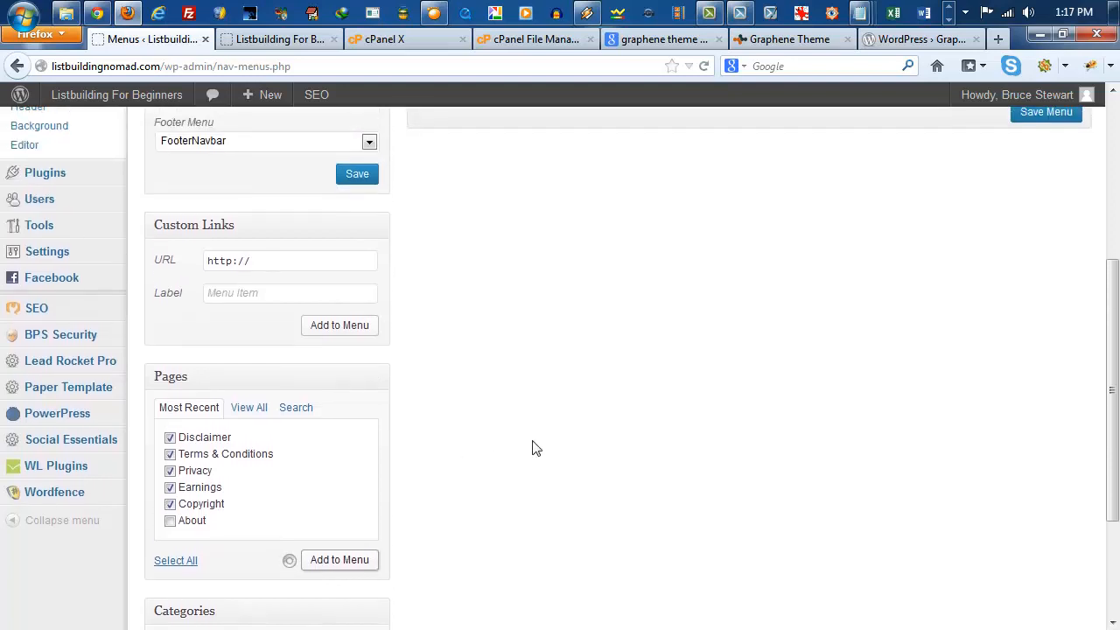
scroll(534, 446, up, 4)
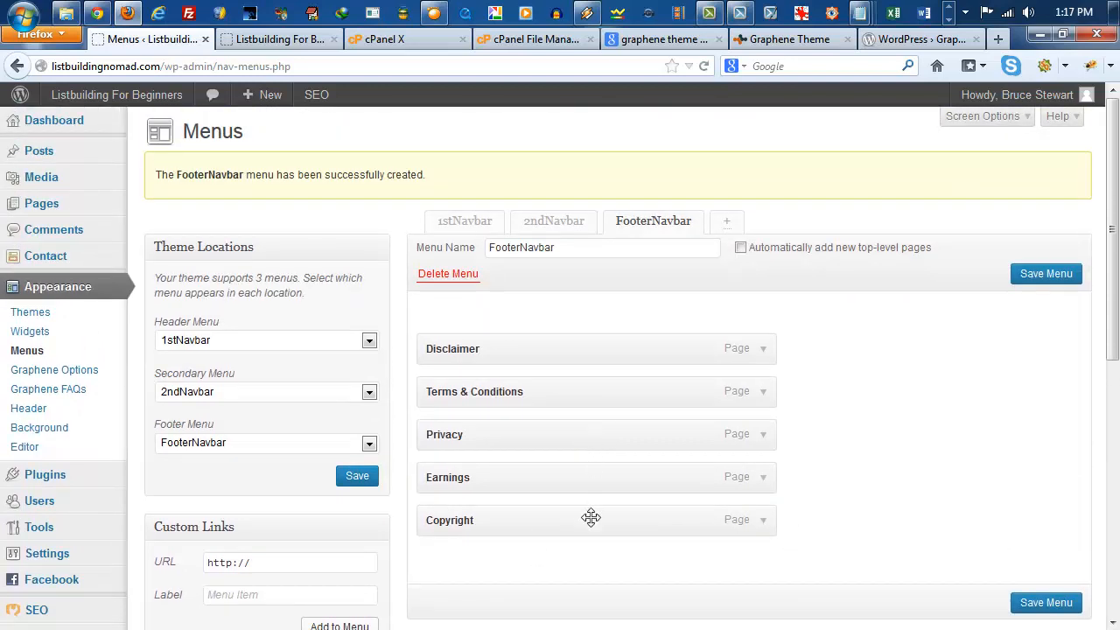
Step: Move Copyright to the top of the FooterNavbar menu and nest Privacy and Terms & Conditions under Disclaimer
drag(590, 517, 575, 337)
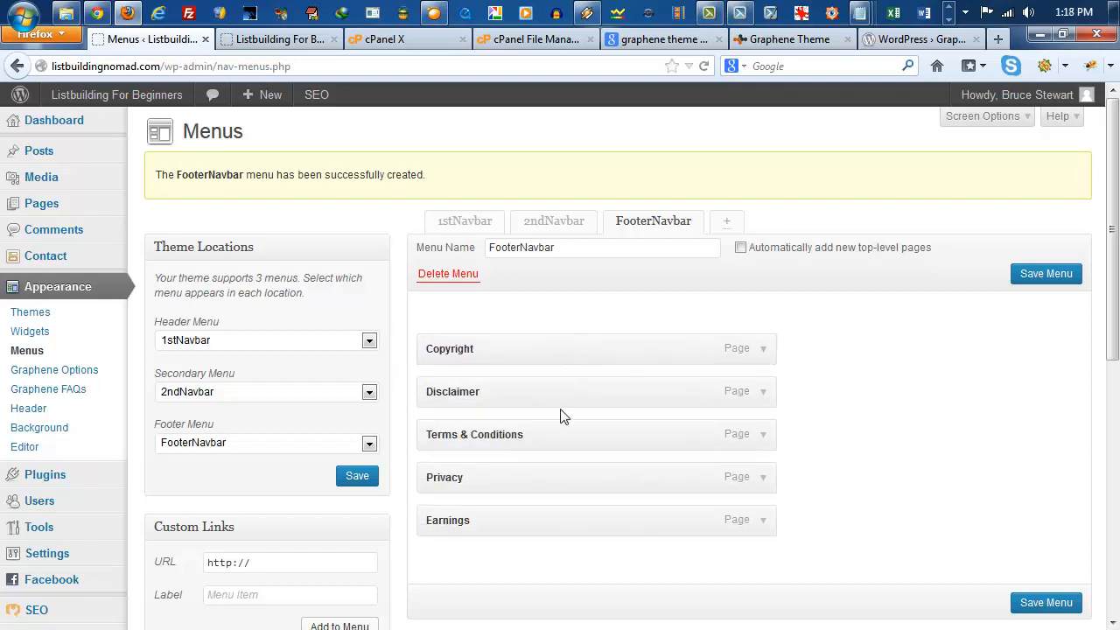
drag(533, 476, 533, 395)
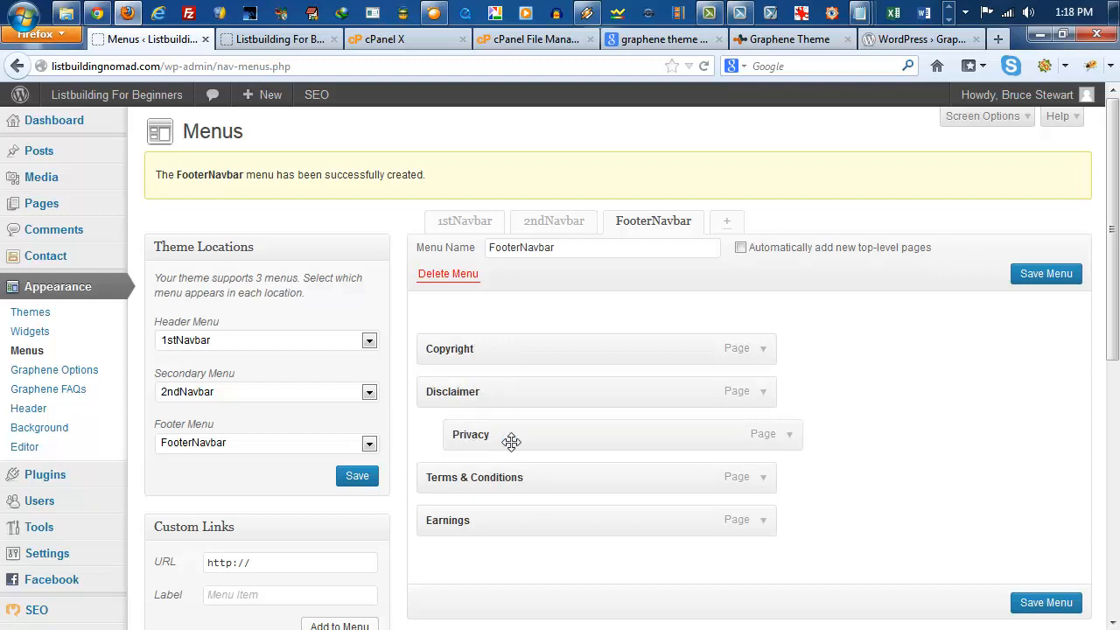
mouse_move(513, 441)
mouse_down()
mouse_move(459, 446)
mouse_move(497, 436)
mouse_up()
drag(438, 485, 512, 475)
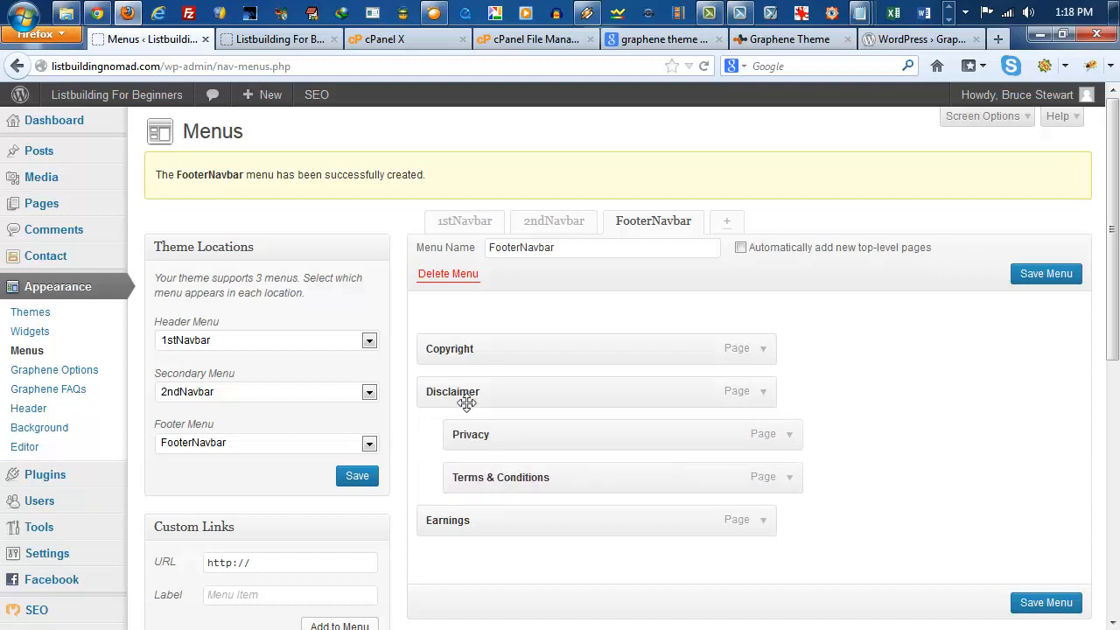
Step: Make Privacy the parent item of Disclaimer, Terms & Conditions and Earnings, and save the FooterNavbar menu
mouse_move(492, 437)
mouse_down()
mouse_move(470, 377)
mouse_move(503, 385)
mouse_move(443, 394)
mouse_move(477, 431)
mouse_up()
mouse_move(512, 479)
mouse_down()
mouse_move(463, 478)
mouse_move(500, 443)
mouse_move(525, 466)
mouse_up()
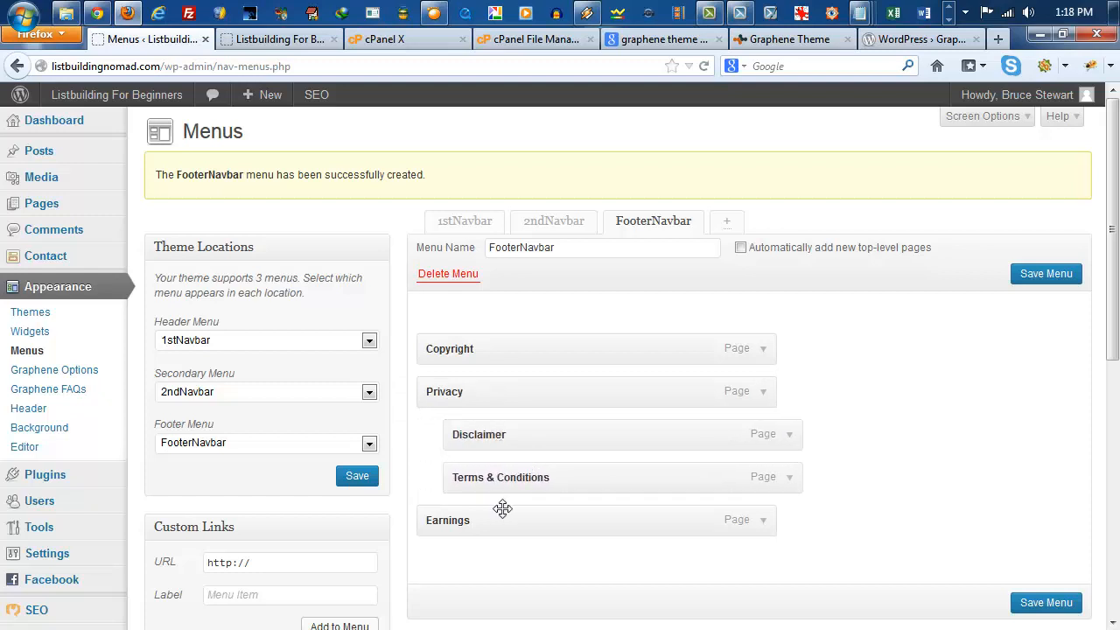
drag(490, 525, 513, 520)
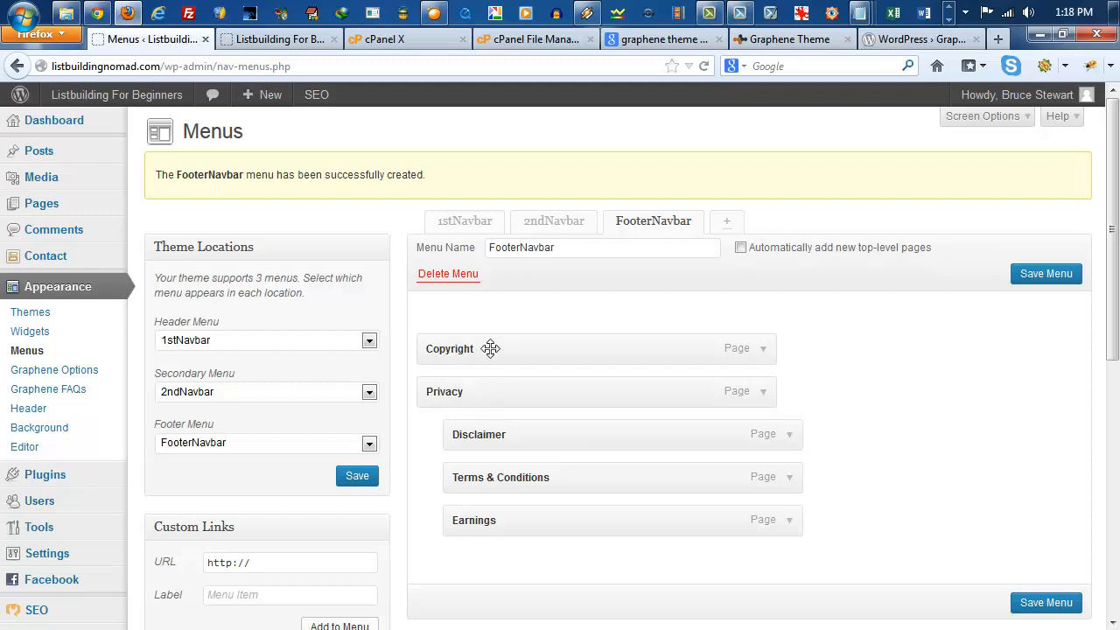
scroll(980, 514, down, 4)
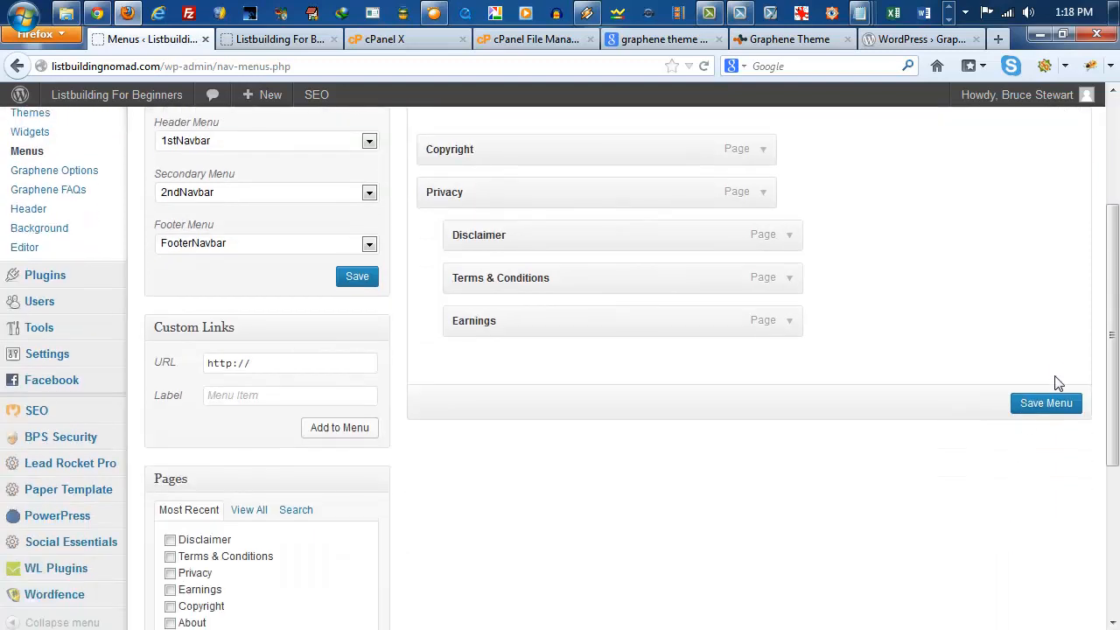
click(1043, 404)
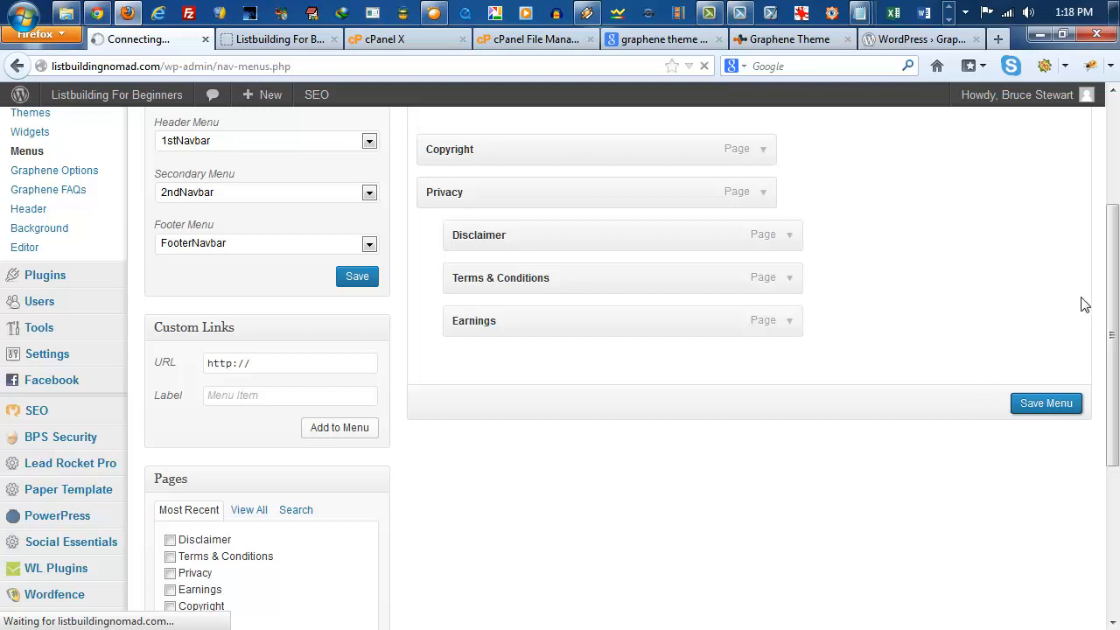
drag(1113, 298, 1115, 232)
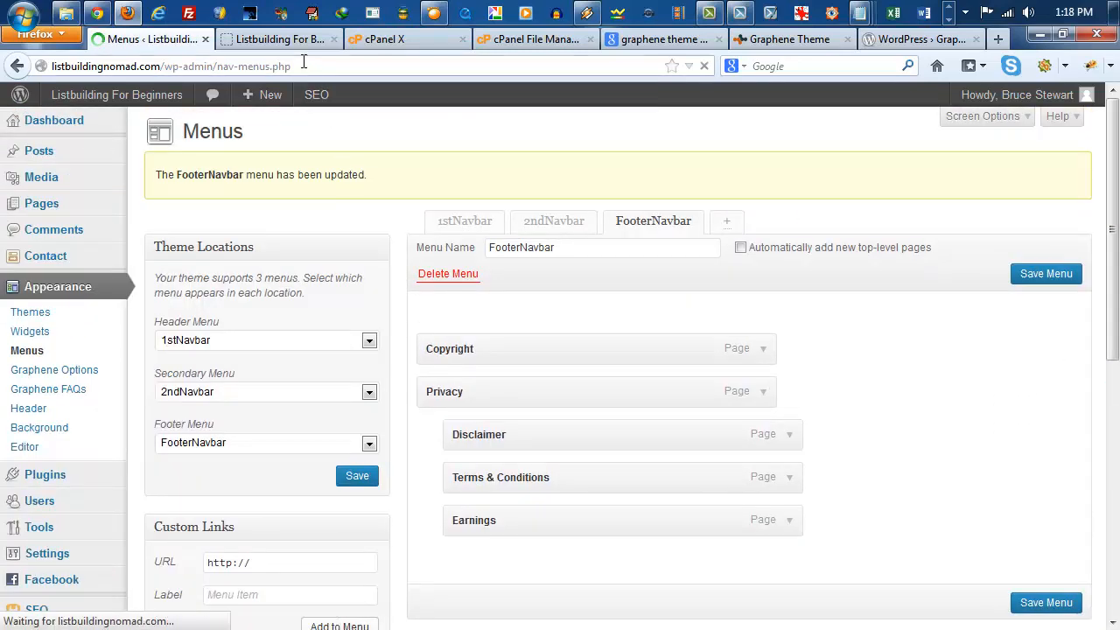
Step: Remove the Privacy page from the 1stNavbar menu
click(289, 42)
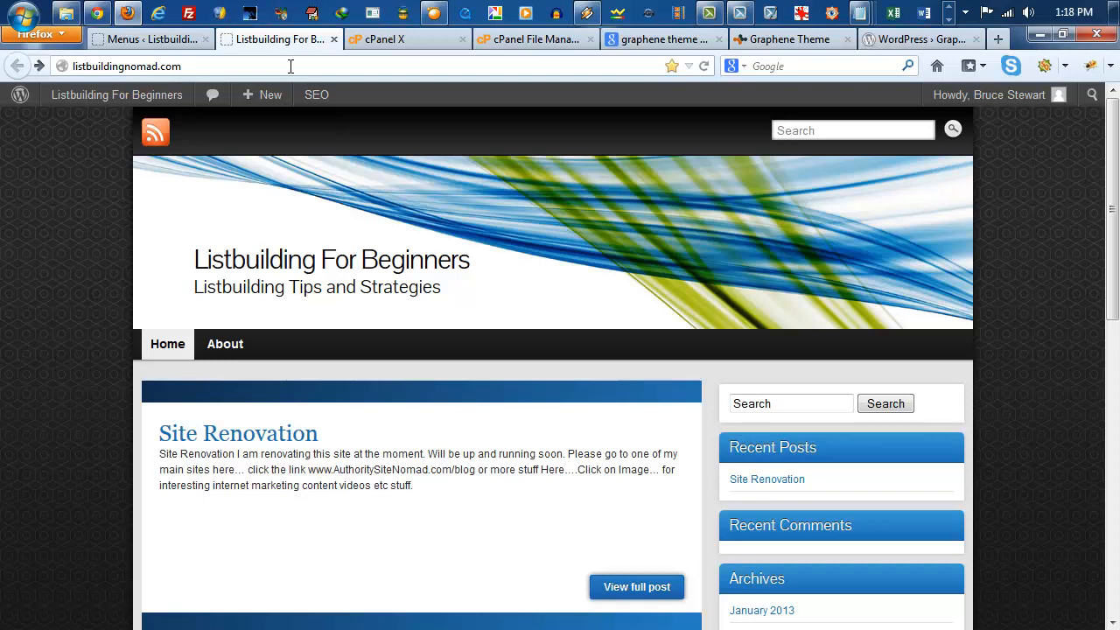
click(173, 41)
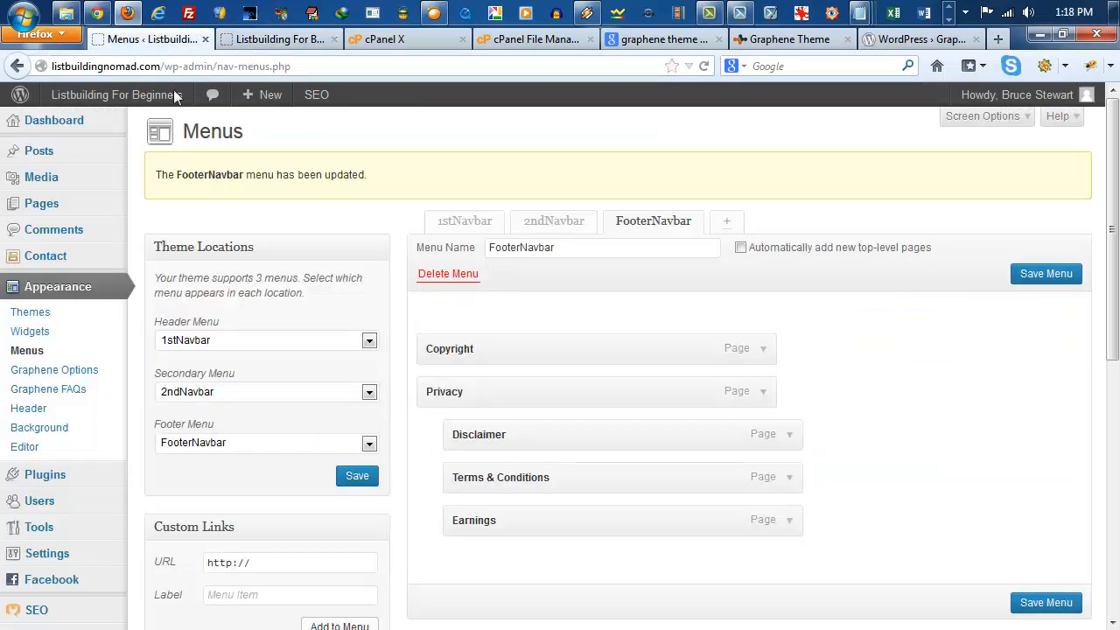
click(466, 222)
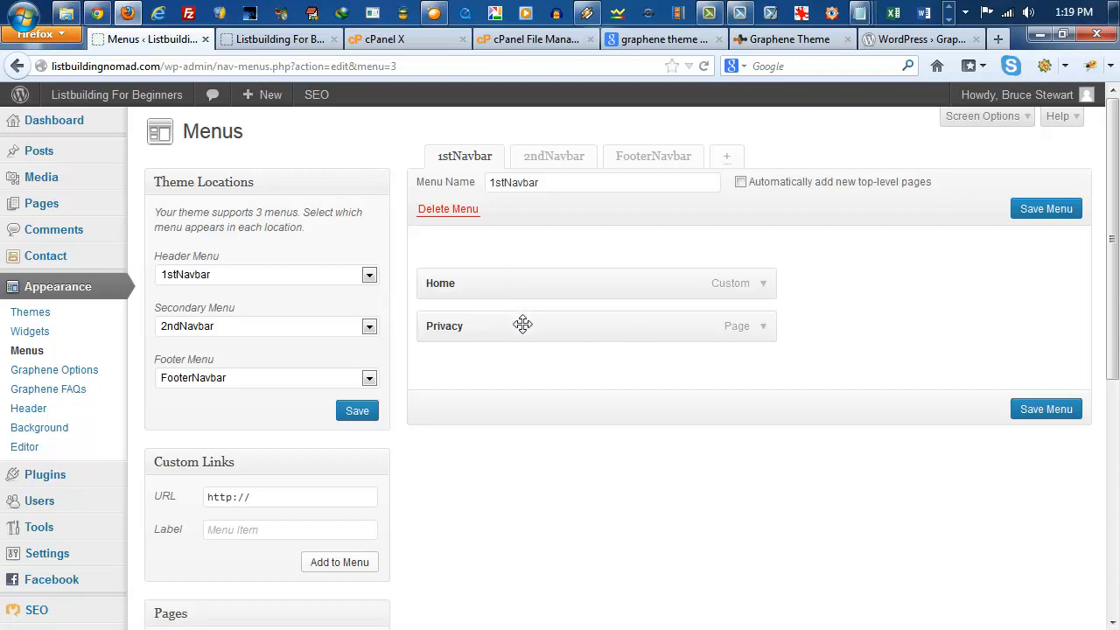
click(762, 329)
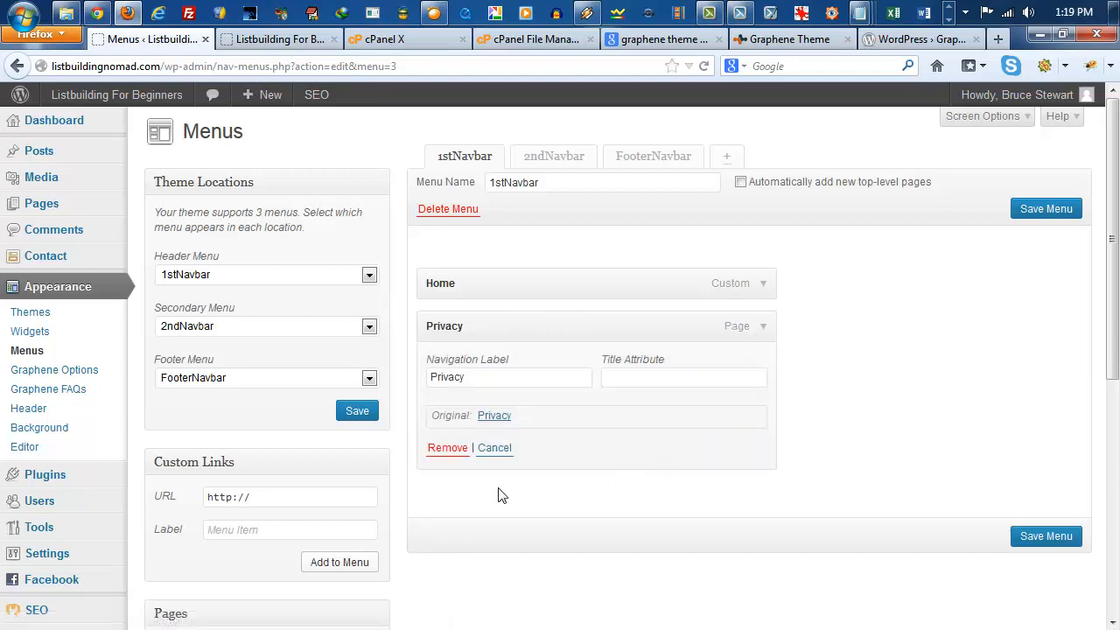
click(452, 455)
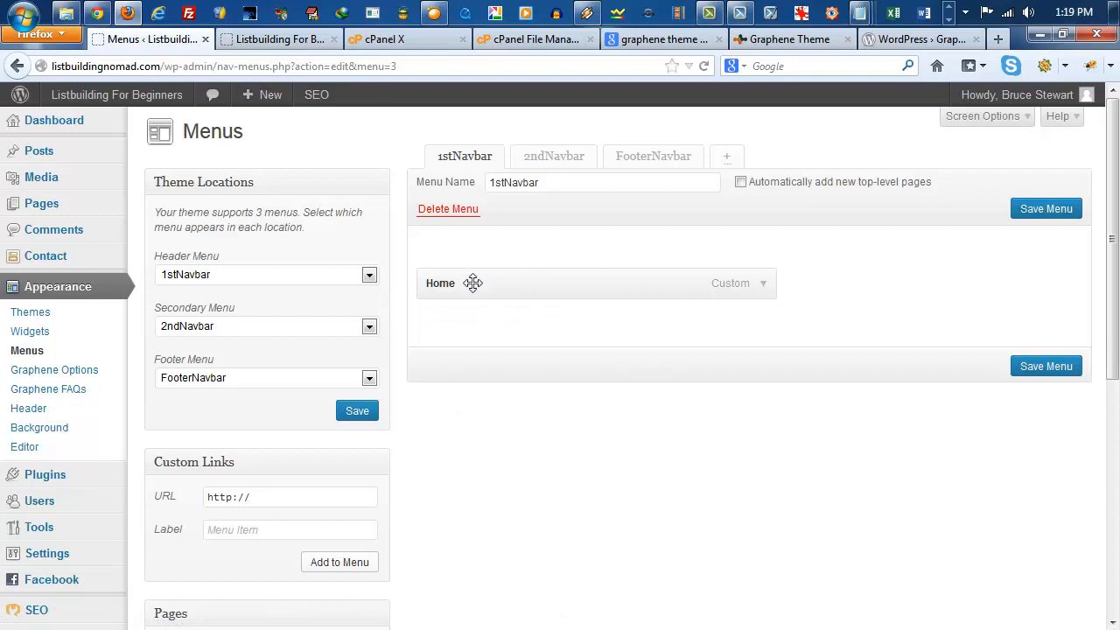
Step: Add the About page to the 1stNavbar menu and save the menu
scroll(517, 480, down, 3)
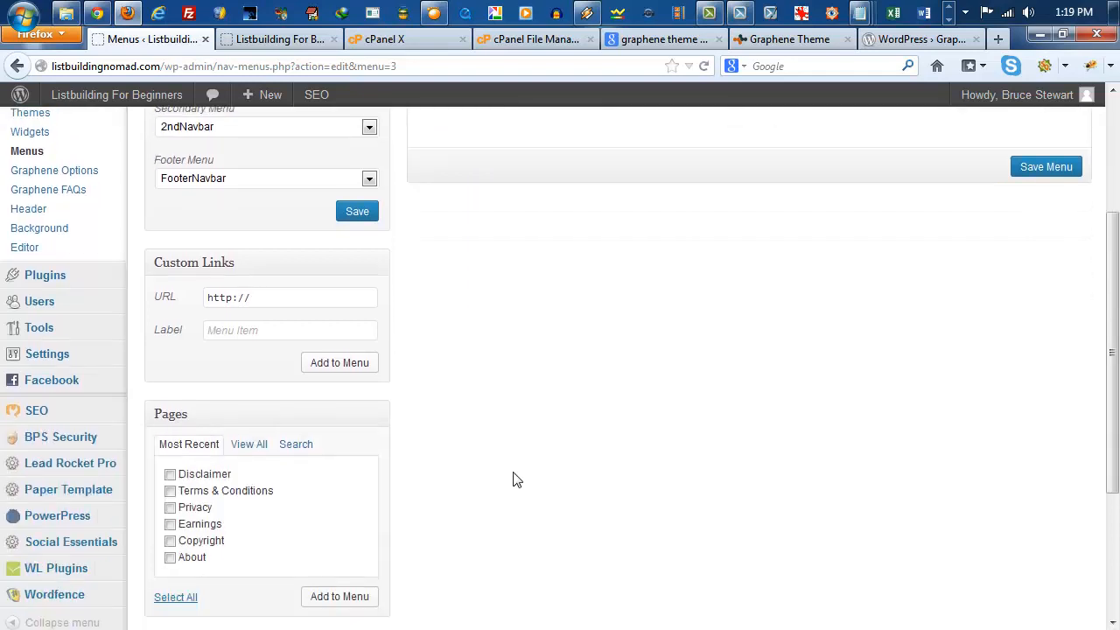
click(188, 558)
click(351, 598)
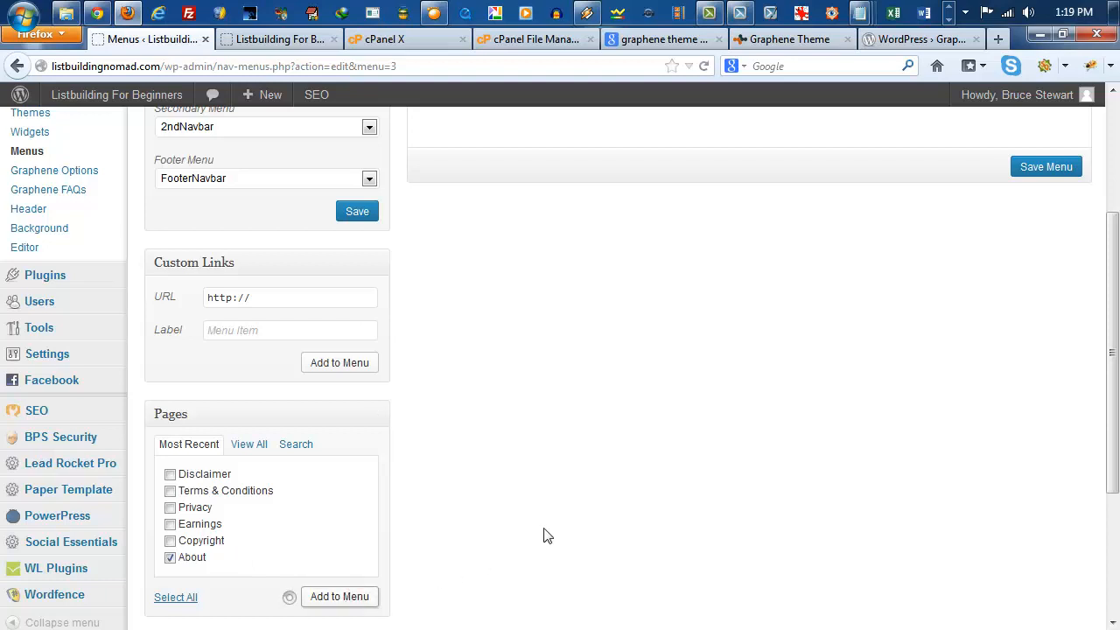
scroll(545, 523, up, 4)
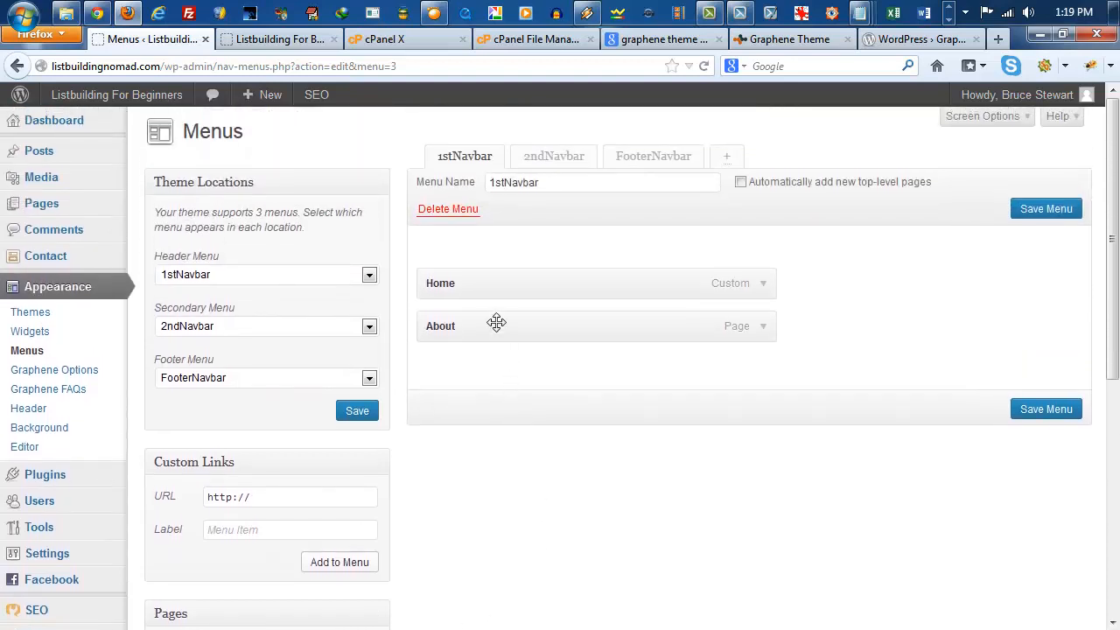
click(1034, 412)
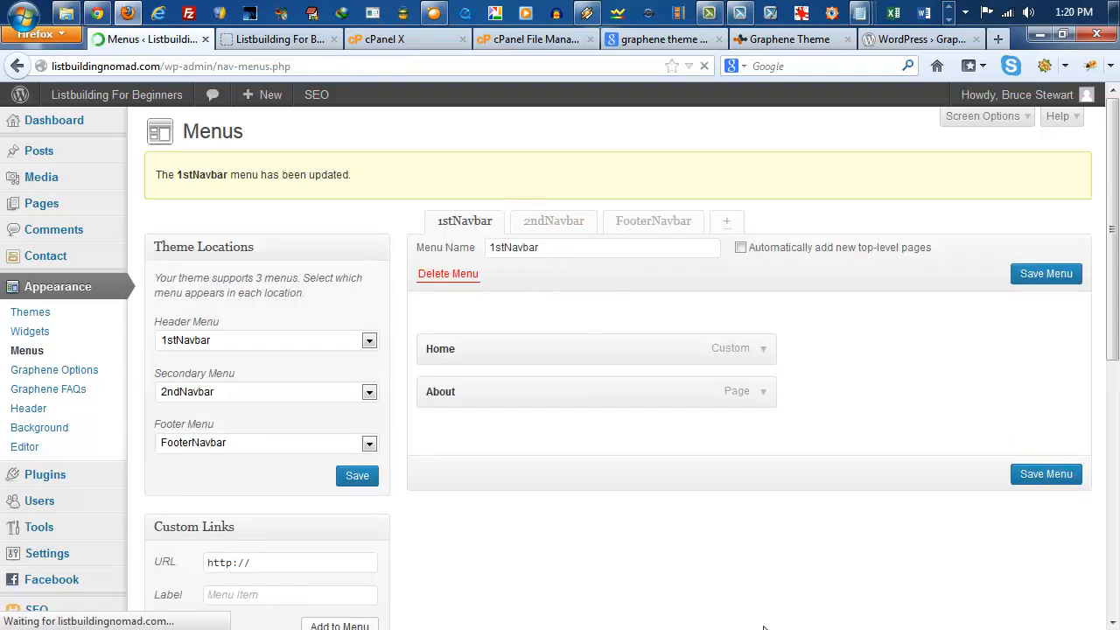
Step: Reload the live site and examine its header navigation and the copyright and menu links in the footer
scroll(689, 537, down, 4)
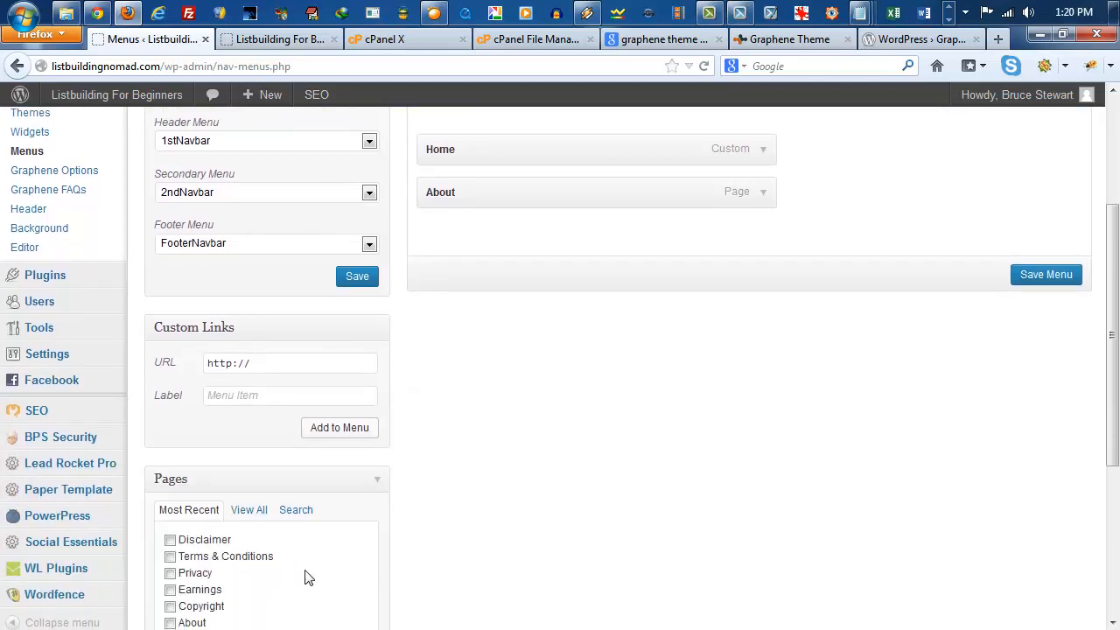
scroll(670, 454, up, 3)
scroll(669, 454, up, 1)
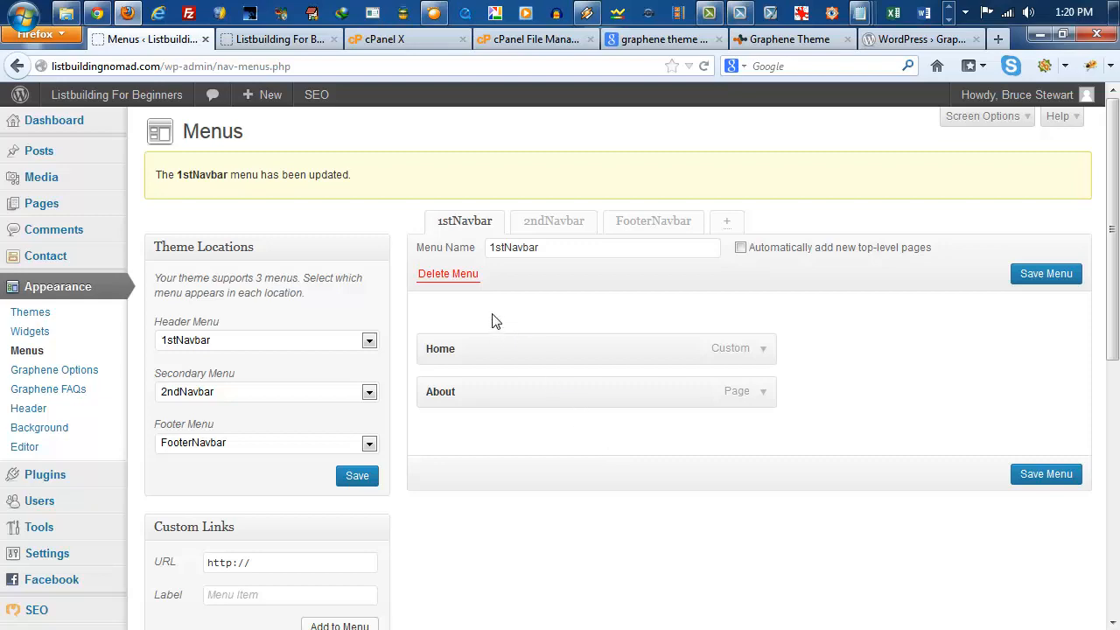
click(280, 42)
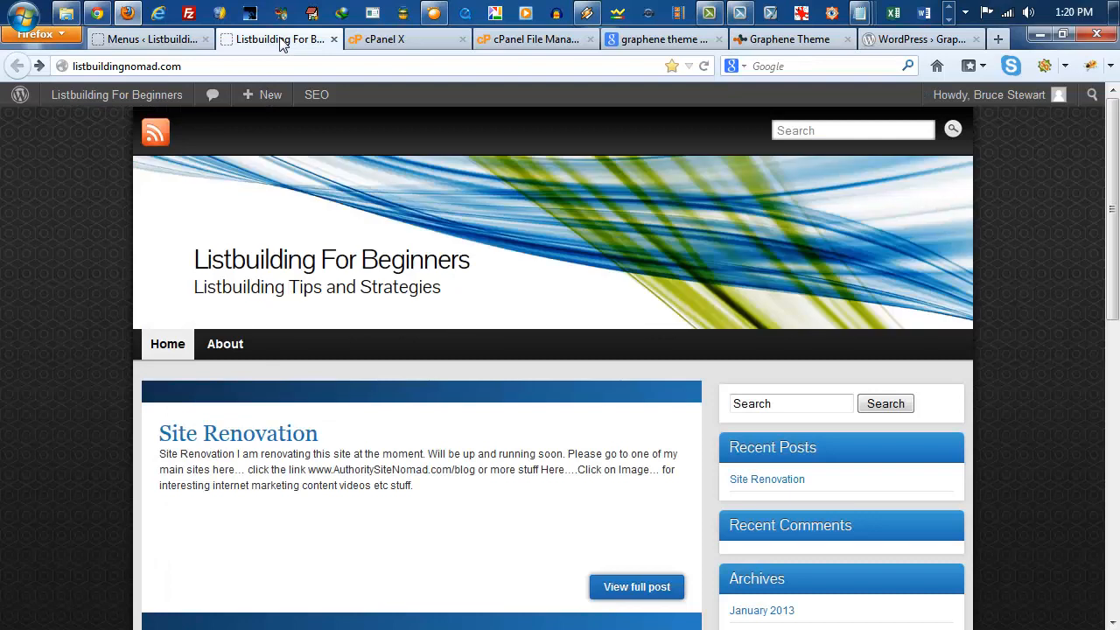
key(F5)
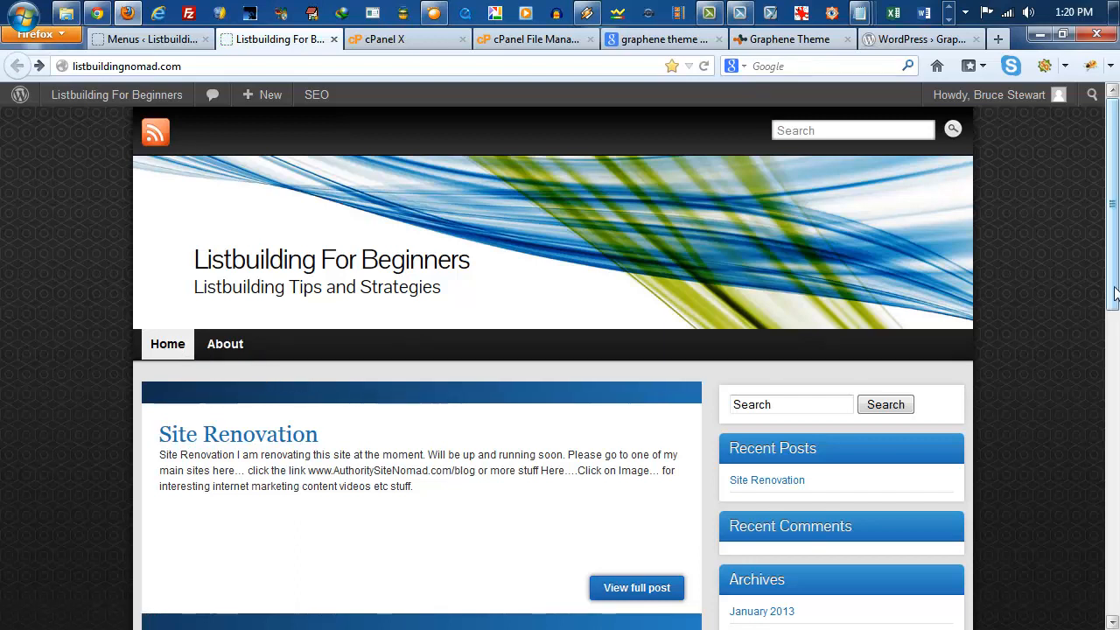
drag(1114, 298, 1119, 331)
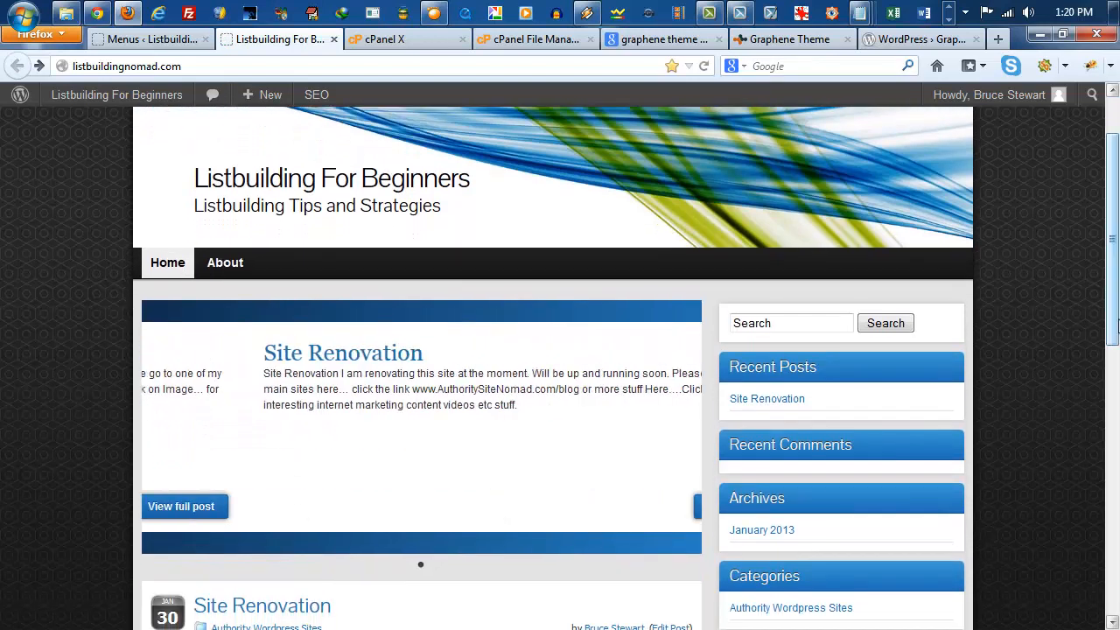
drag(1115, 203, 1116, 471)
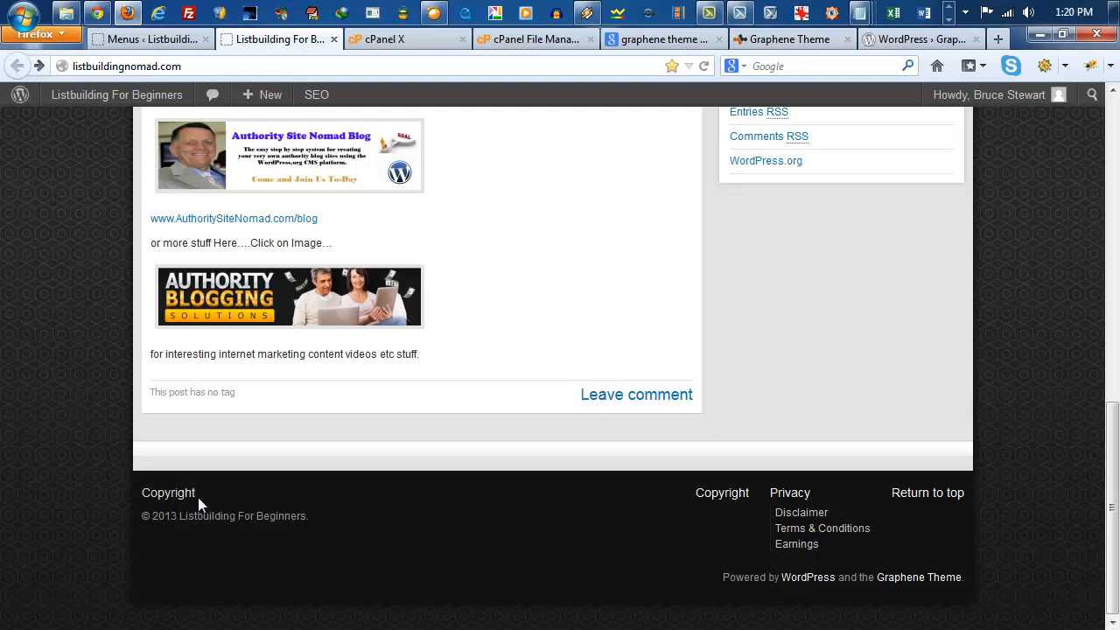
drag(197, 497, 150, 497)
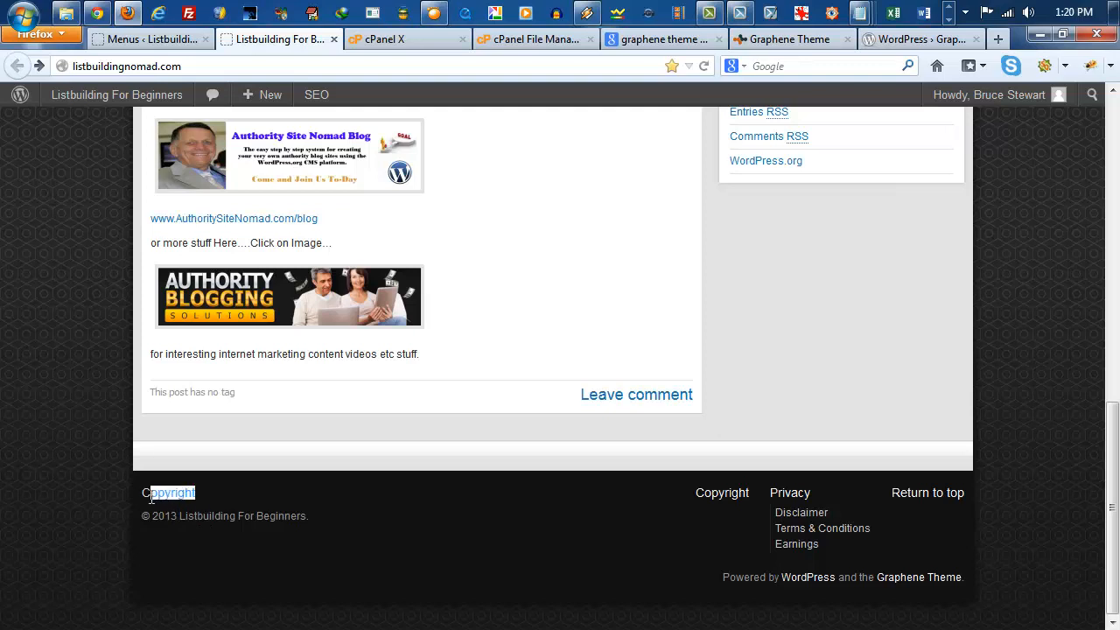
click(234, 547)
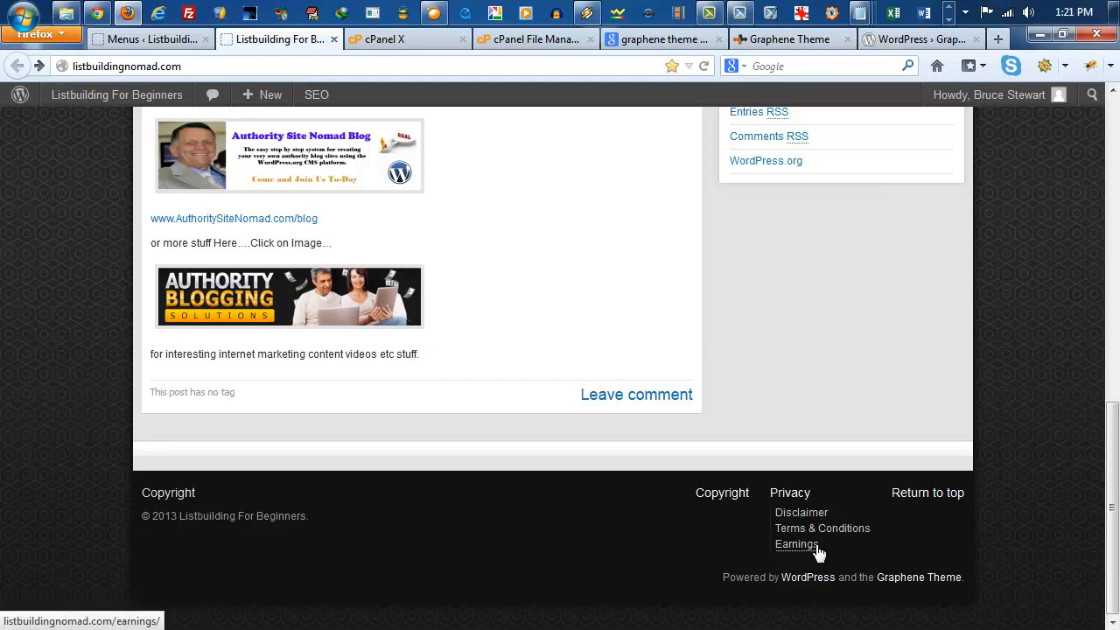
scroll(818, 552, up, 10)
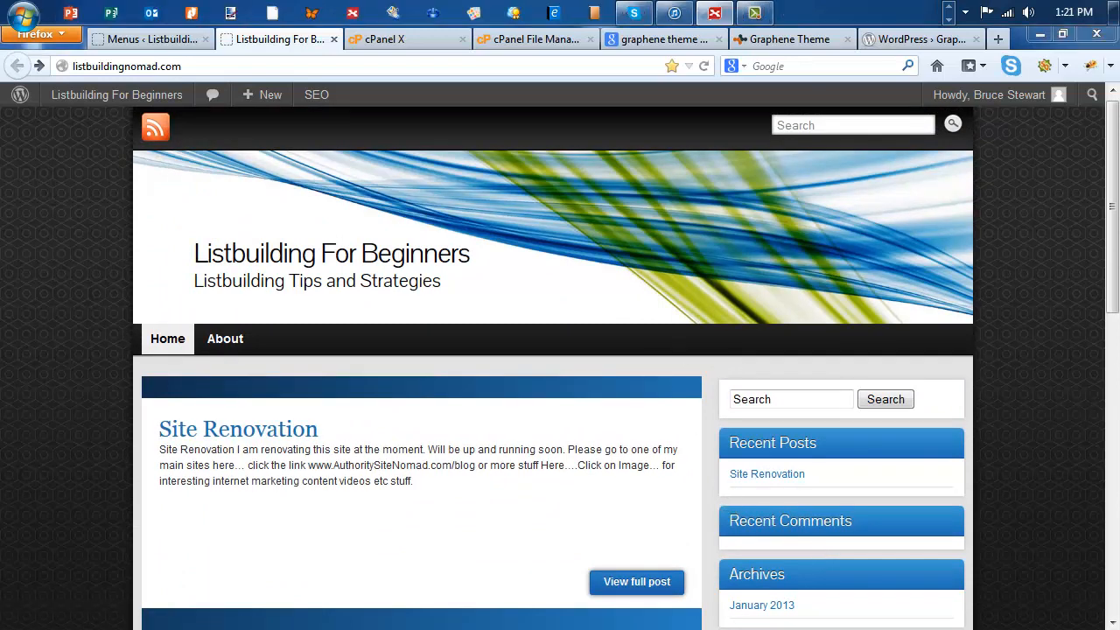
Step: Revisit the Google results for the Graphene theme and its WordPress.org page, and close the WordPress.org page
drag(1119, 39, 1119, 74)
click(672, 39)
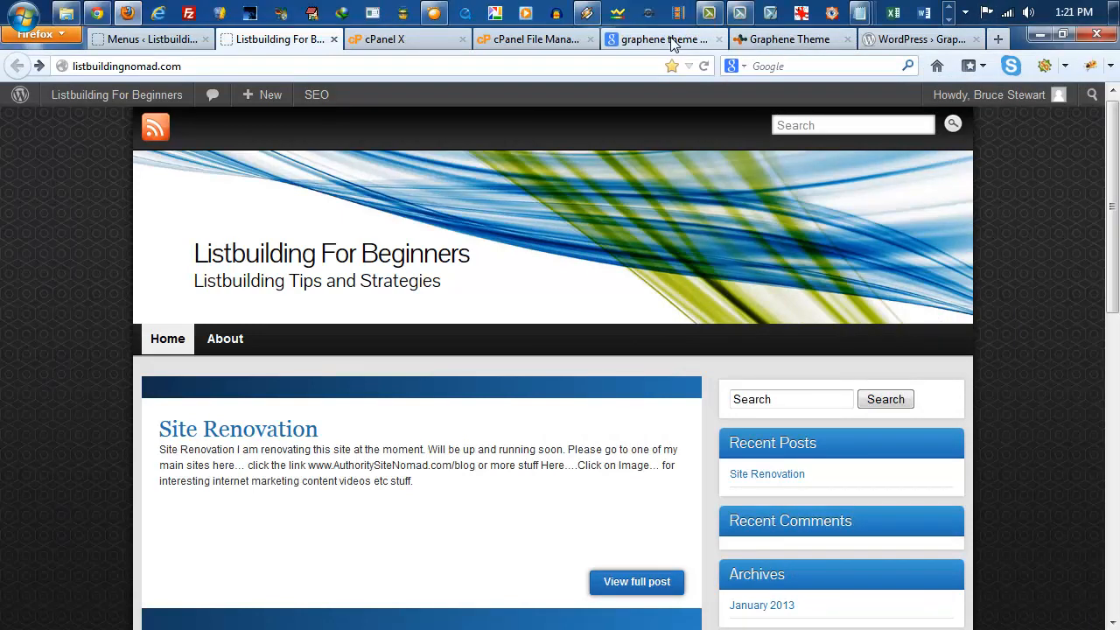
click(672, 39)
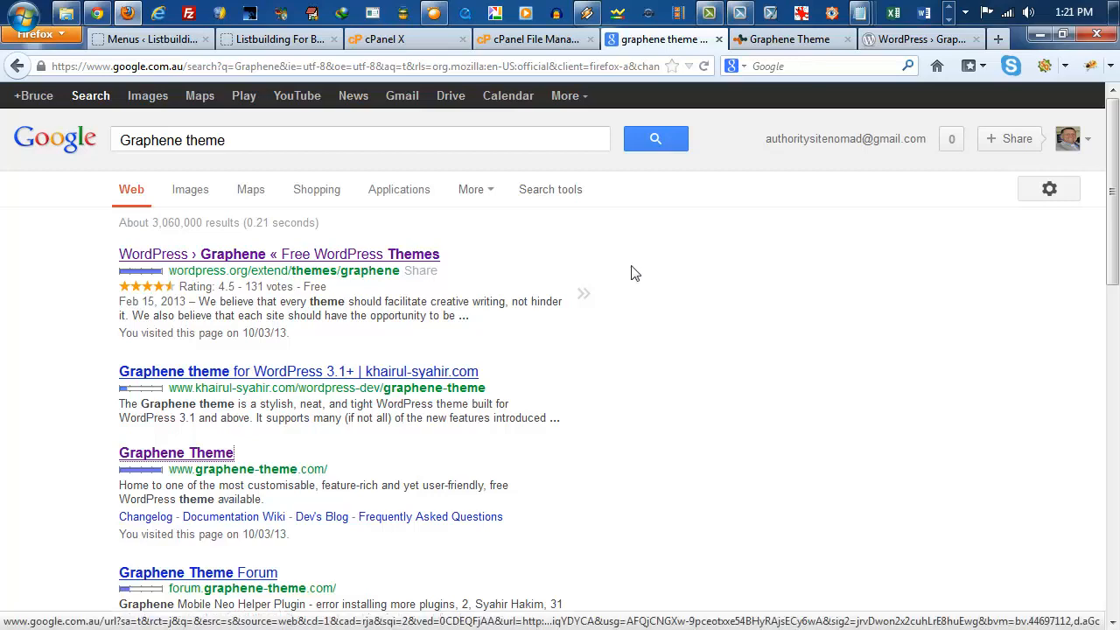
click(935, 41)
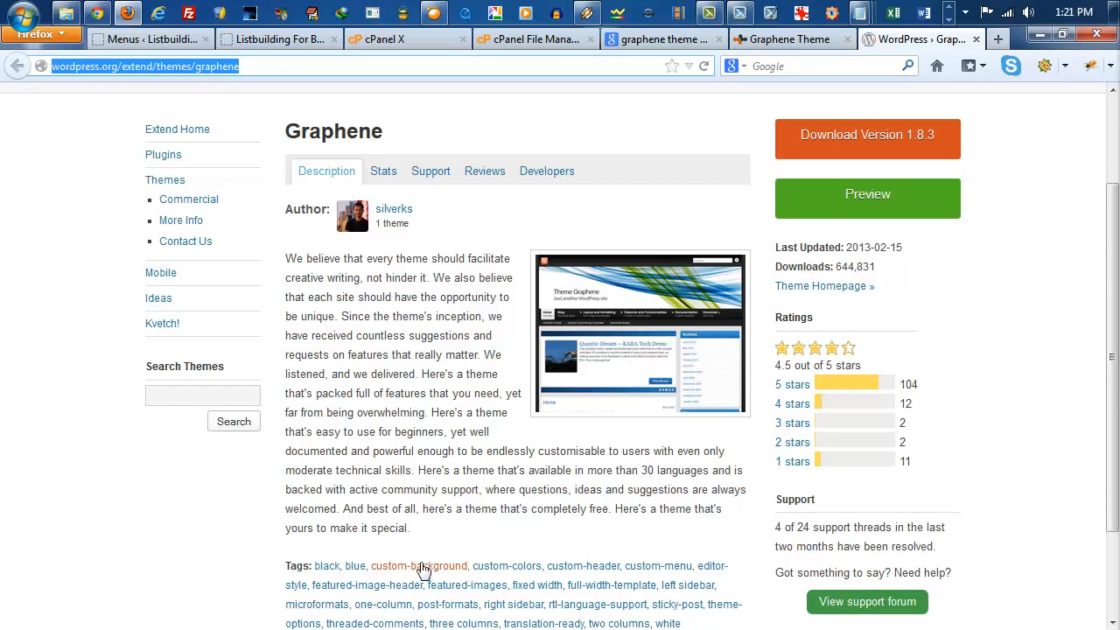
click(976, 39)
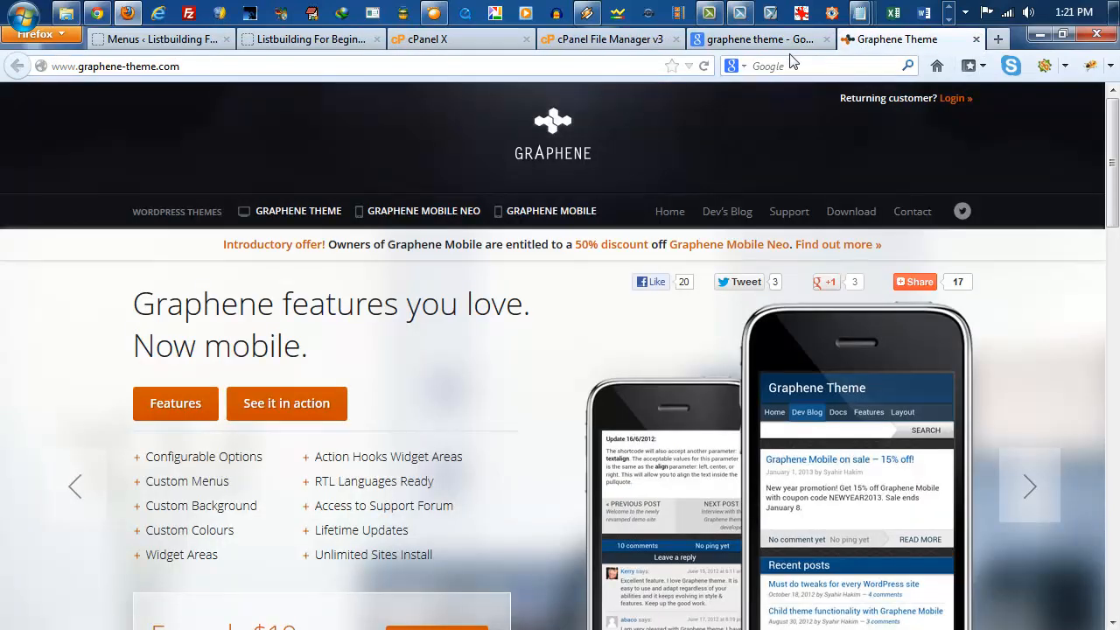
Step: Revisit the graphene-theme.com website and close it along with the Google results and the cPanel File Manager
click(729, 41)
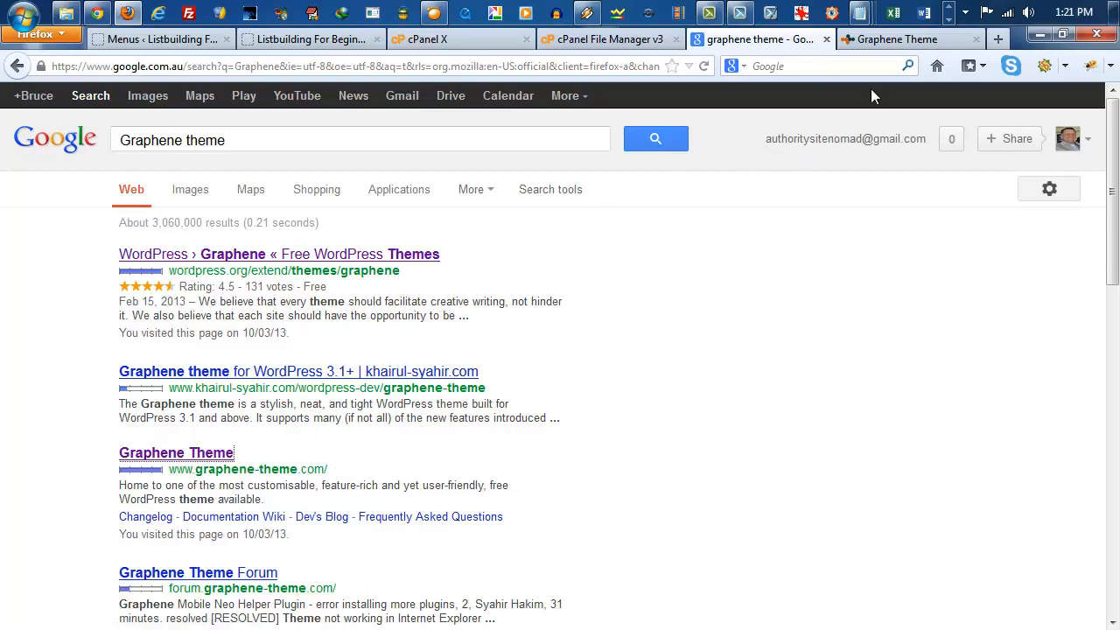
click(847, 41)
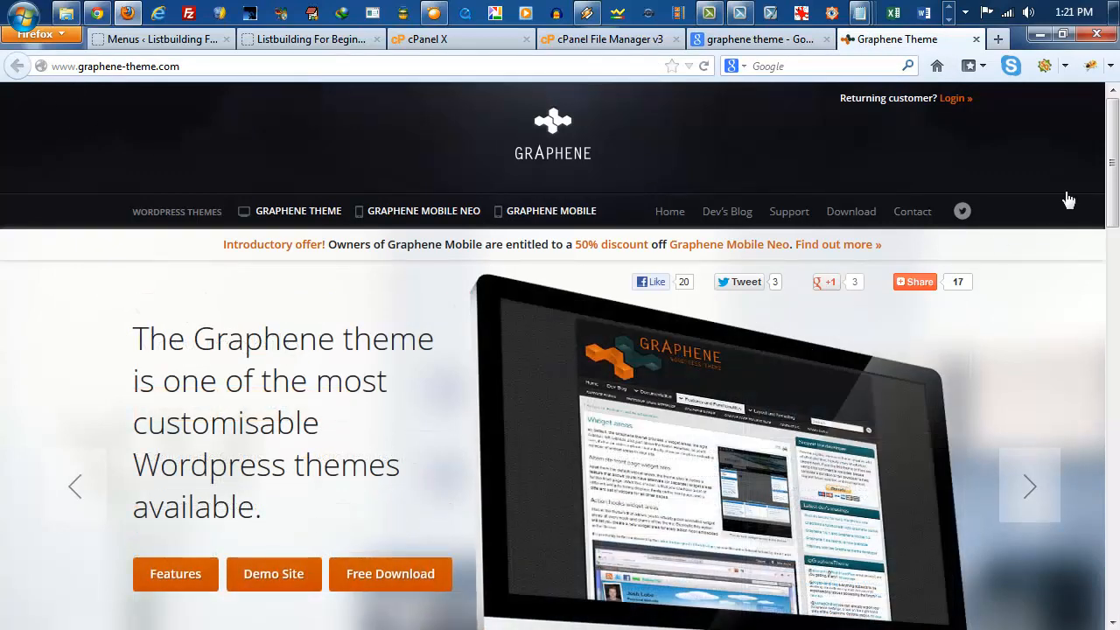
mouse_move(1115, 182)
mouse_down()
mouse_move(1116, 346)
mouse_move(1117, 178)
mouse_up()
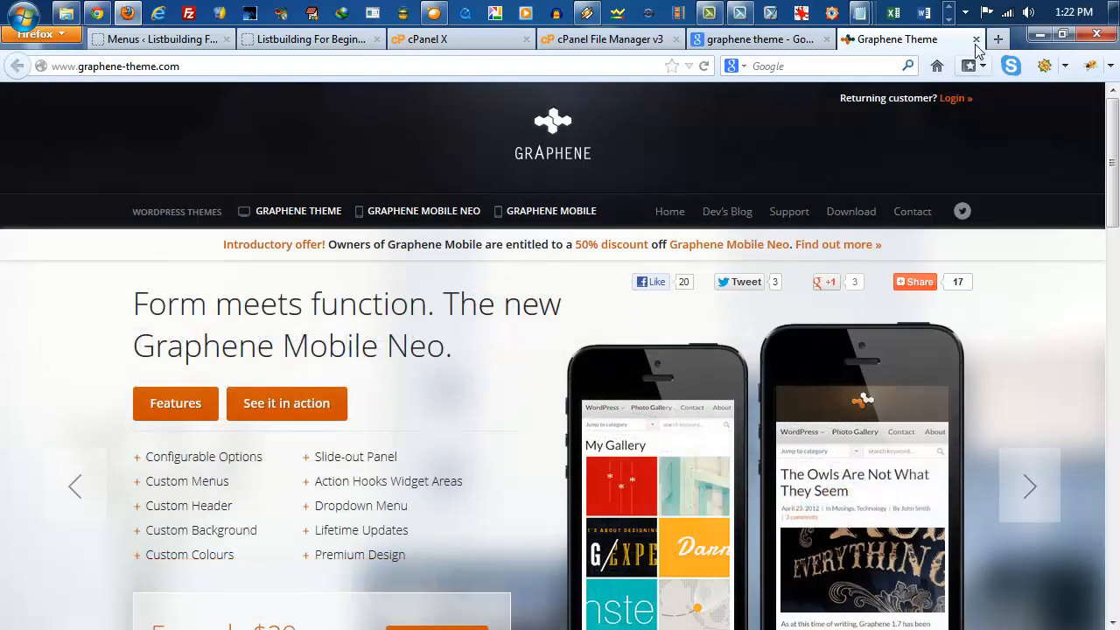
click(975, 40)
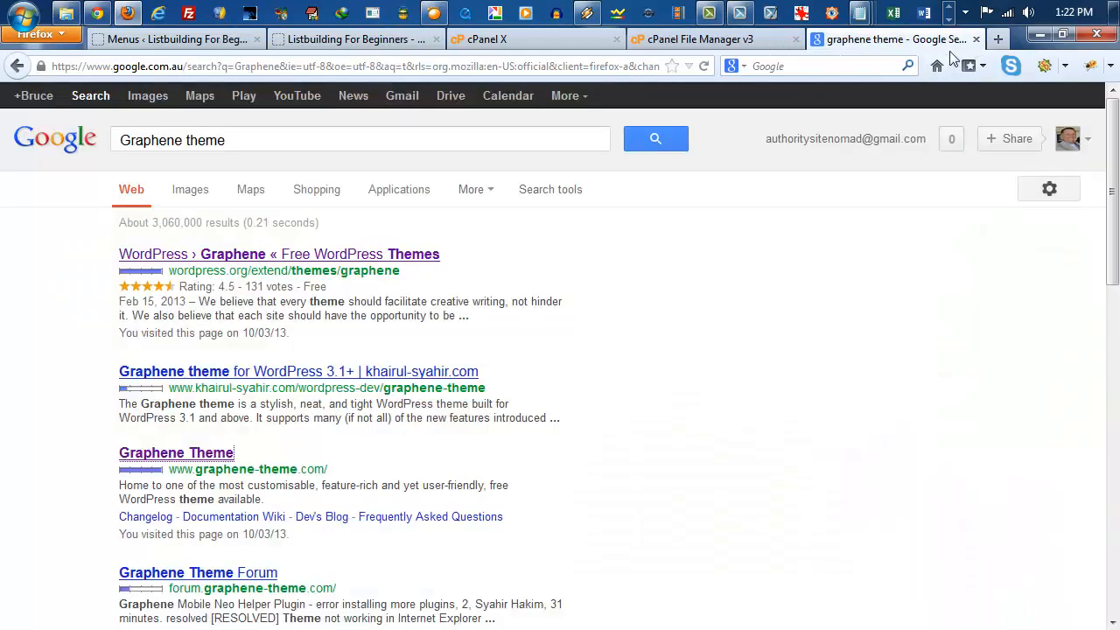
click(975, 40)
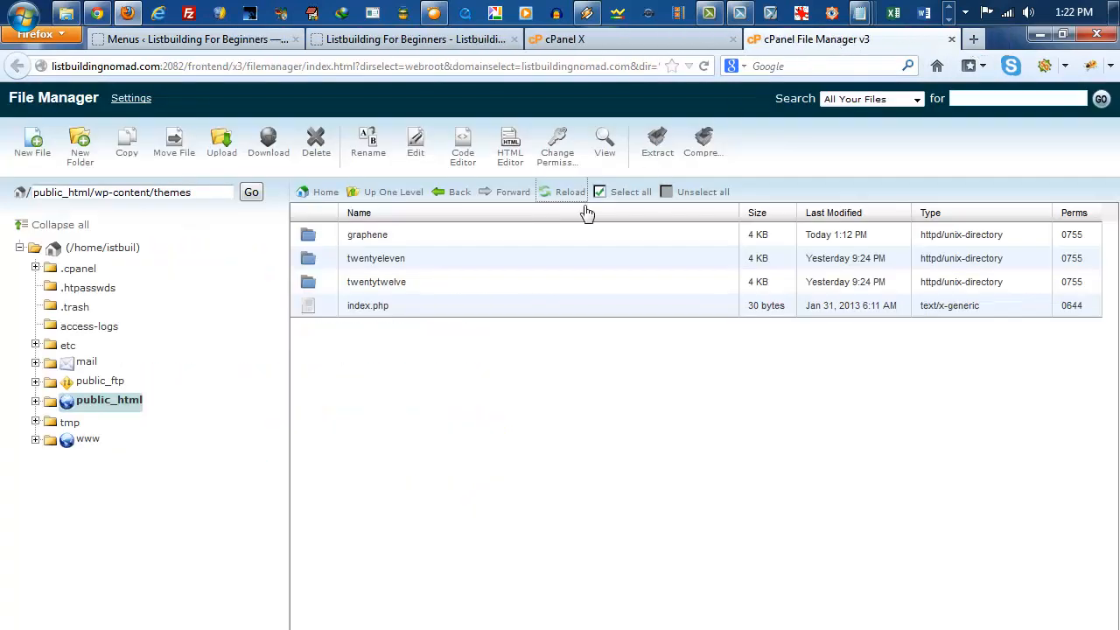
click(952, 38)
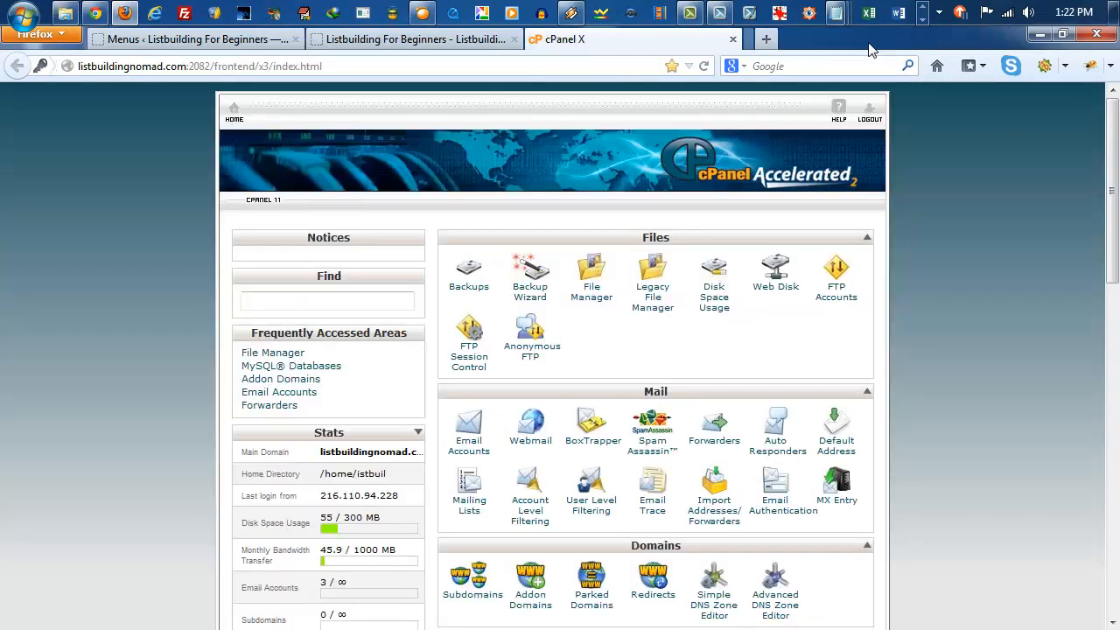
Step: Close the cPanel page, then switch to the 202 Foundation mind map in XMind and maximize its window
click(733, 40)
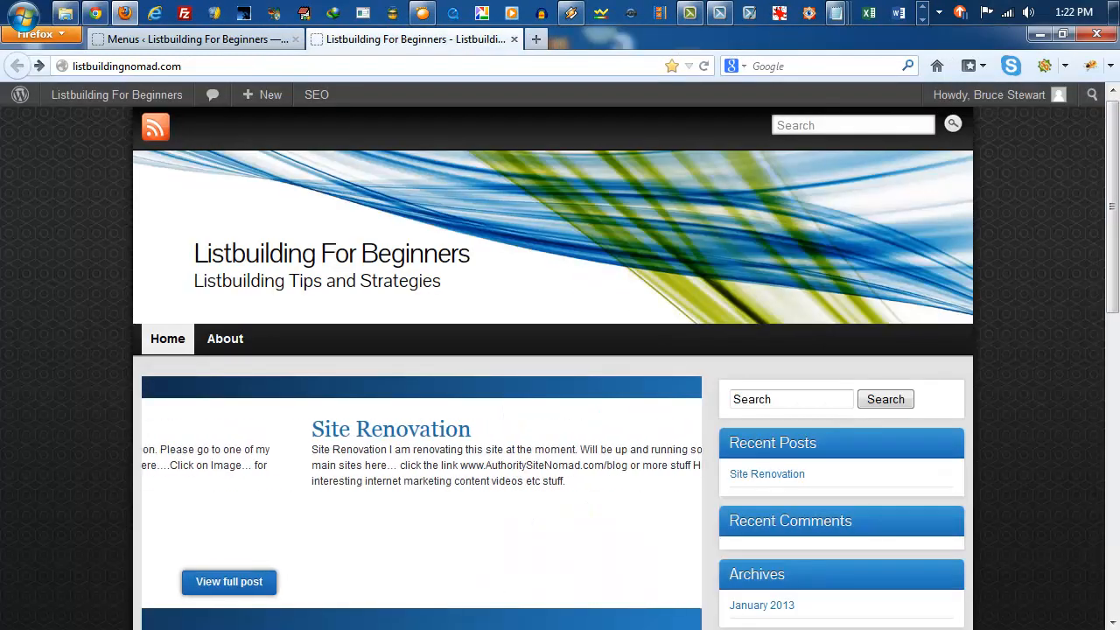
drag(1119, 103, 689, 114)
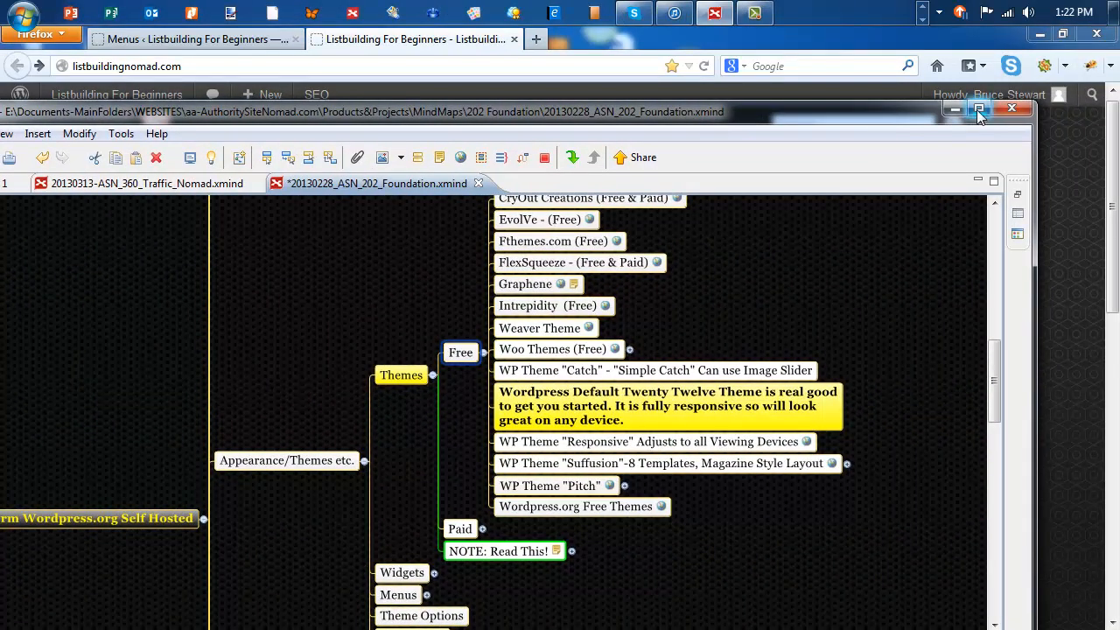
click(979, 109)
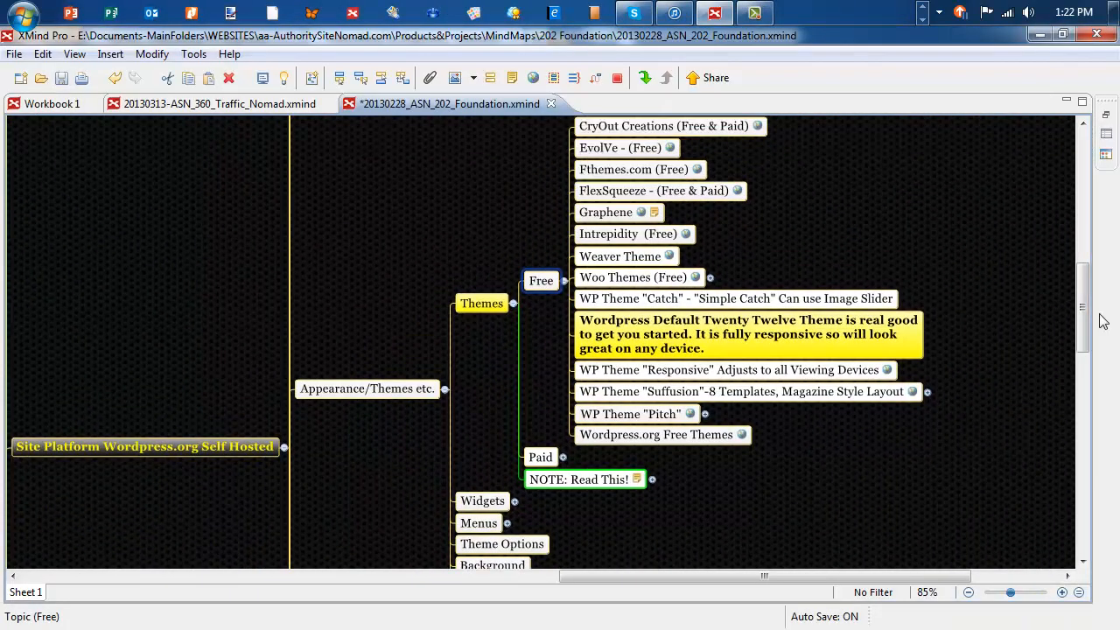
Step: Collapse the Free branch of the mind map and its parent Themes branch
drag(1083, 312, 1082, 292)
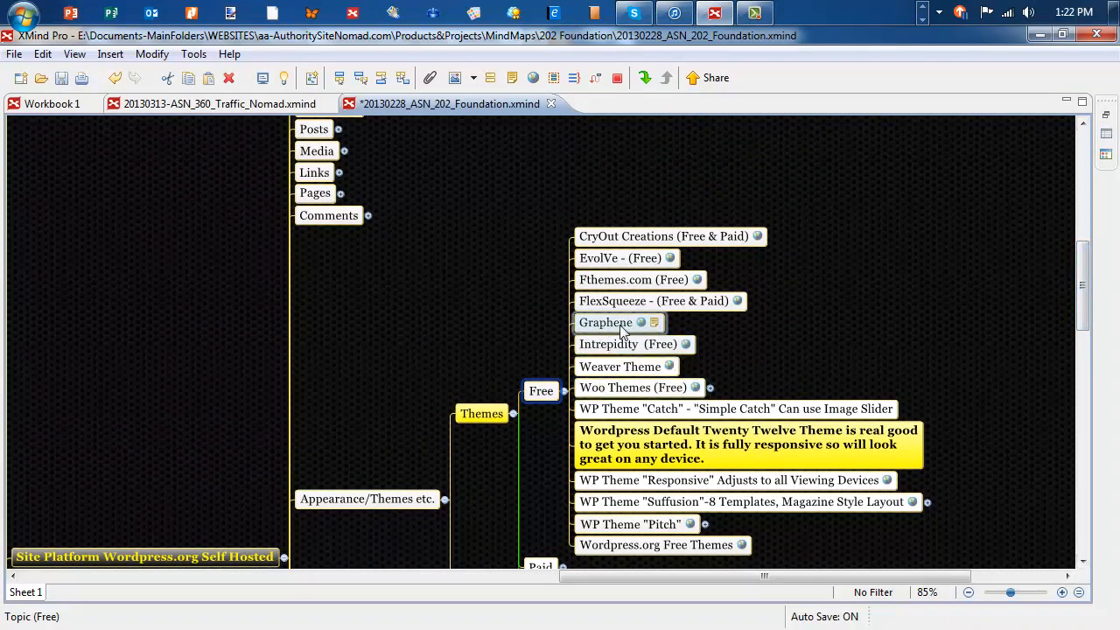
click(566, 392)
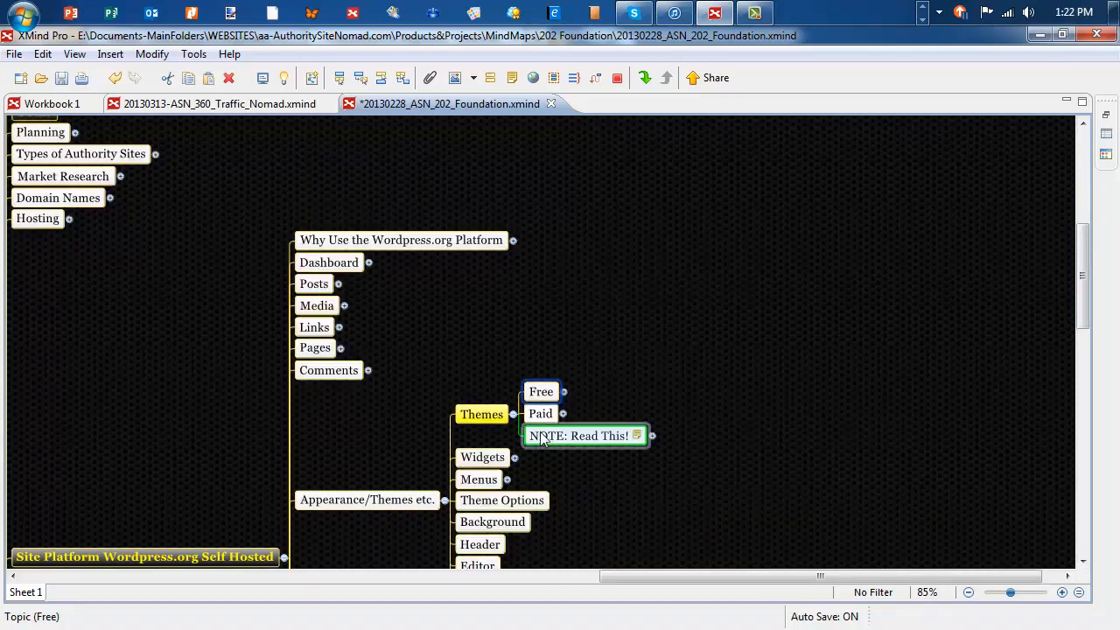
click(482, 414)
click(512, 414)
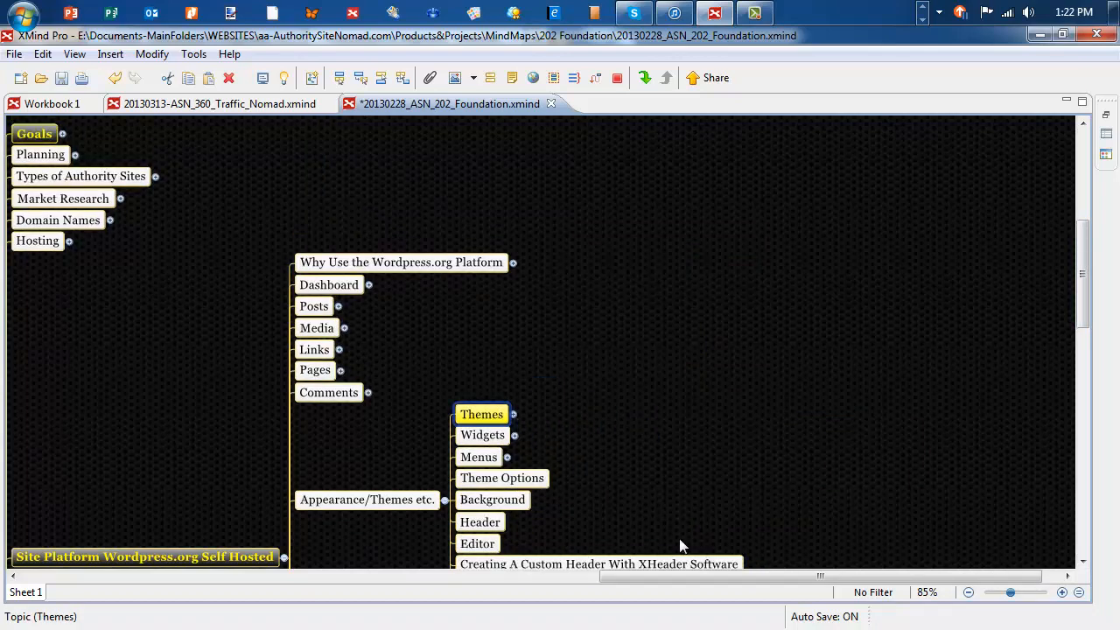
Step: Collapse the Appearance/Themes etc. branch and the Site Platform Wordpress.org Self Hosted branch, leaving the module's main topics in view
drag(805, 574, 696, 575)
scroll(807, 318, down, 3)
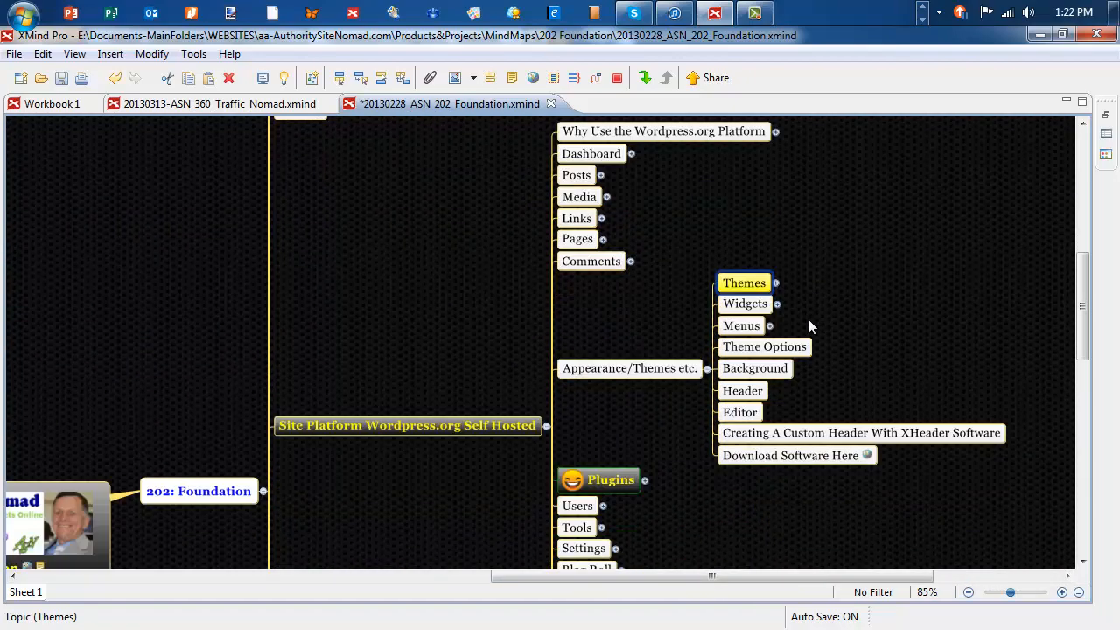
click(709, 375)
click(709, 371)
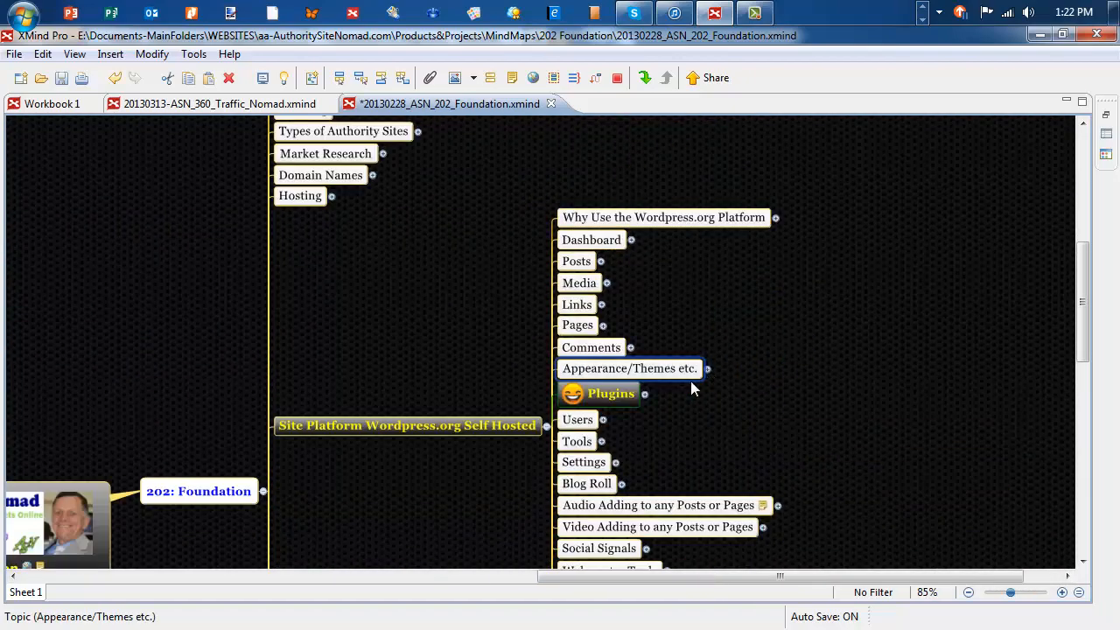
click(547, 427)
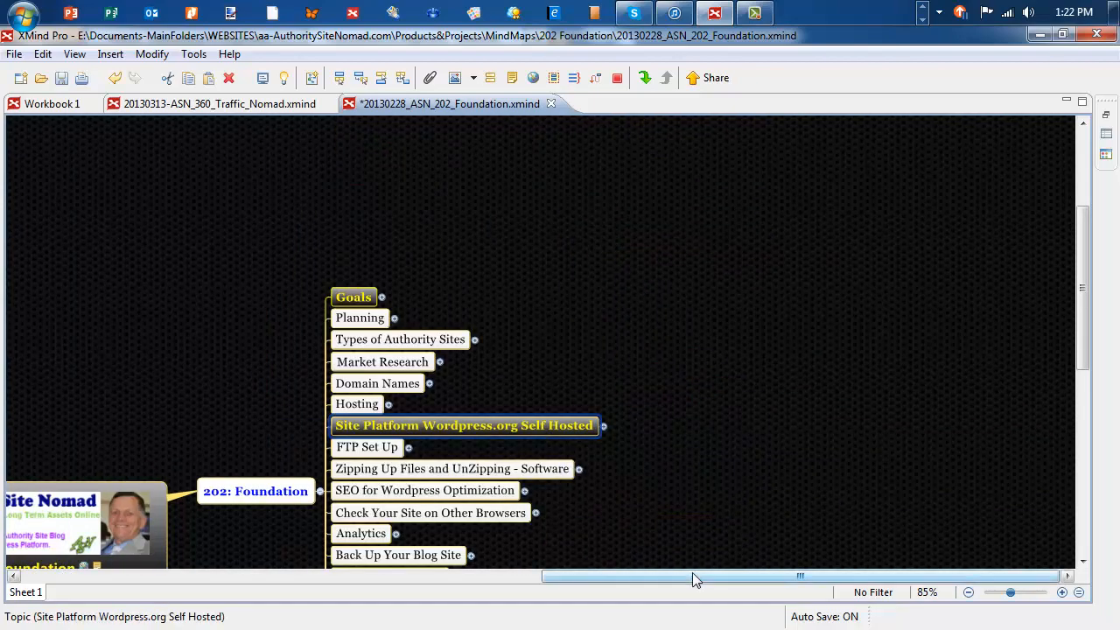
drag(692, 574, 541, 548)
scroll(541, 547, down, 3)
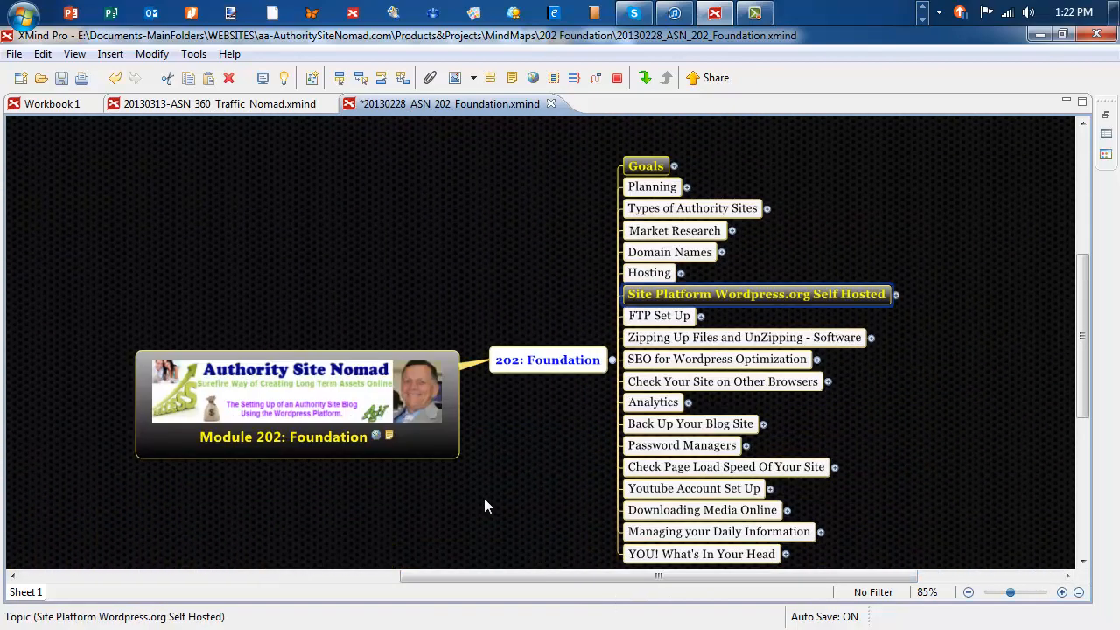